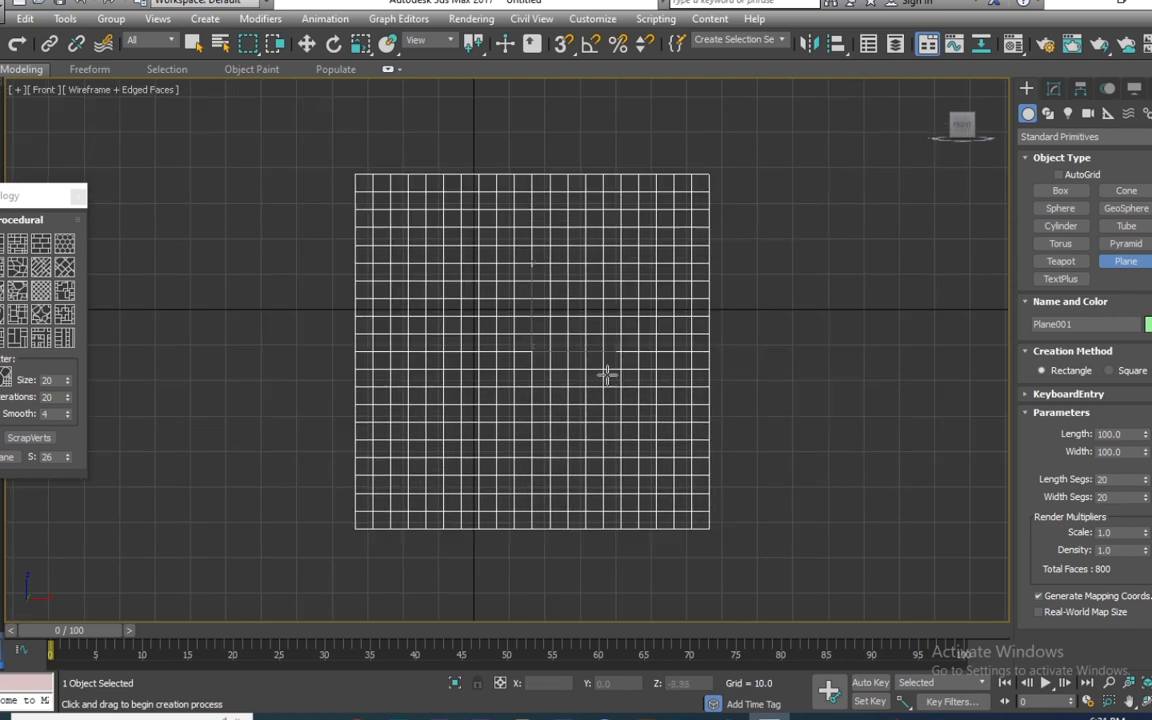
- Move the plane to the world origin by setting its X and Z positions to 0
{"action": "middle_click_drag", "start_coordinate": [652, 579], "coordinate": [722, 617]}
{"action": "key", "text": "w"}
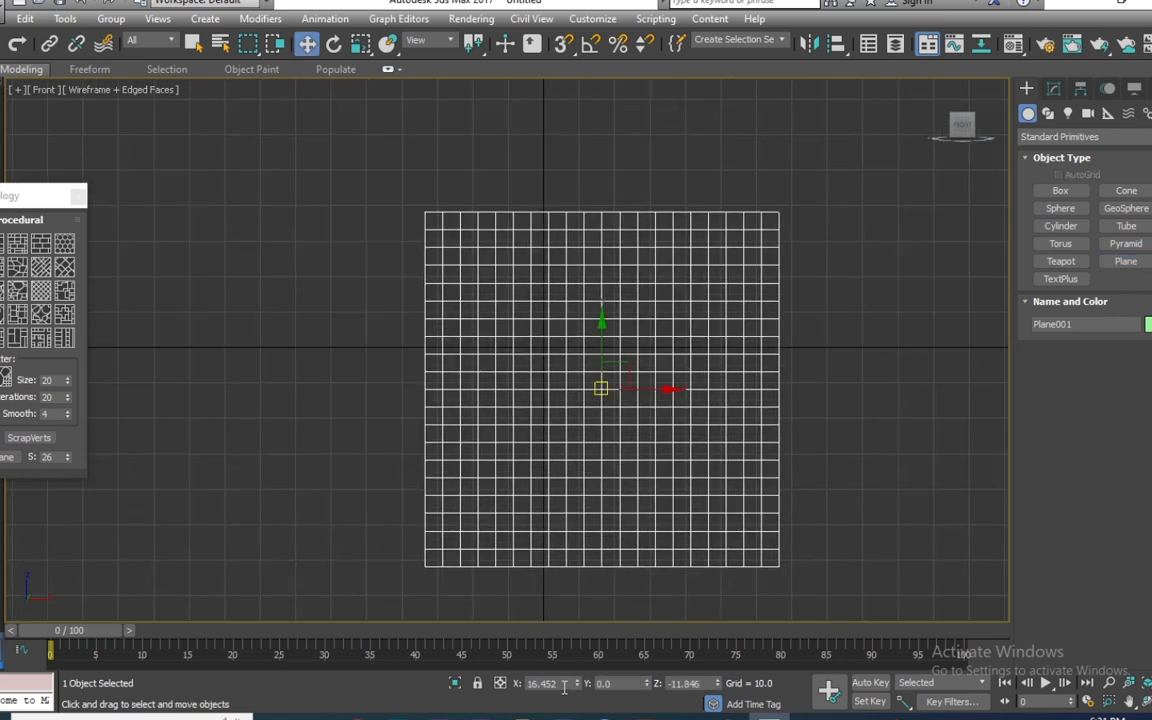
{"action": "right_click", "coordinate": [577, 683]}
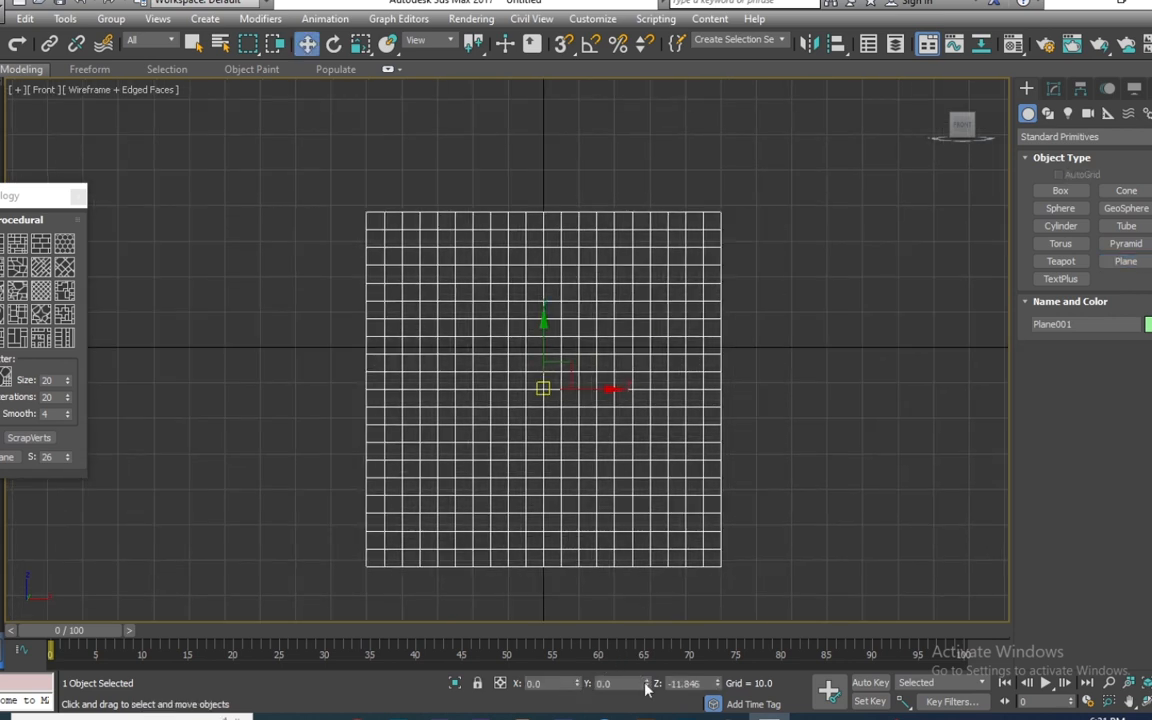
{"action": "right_click", "coordinate": [717, 683]}
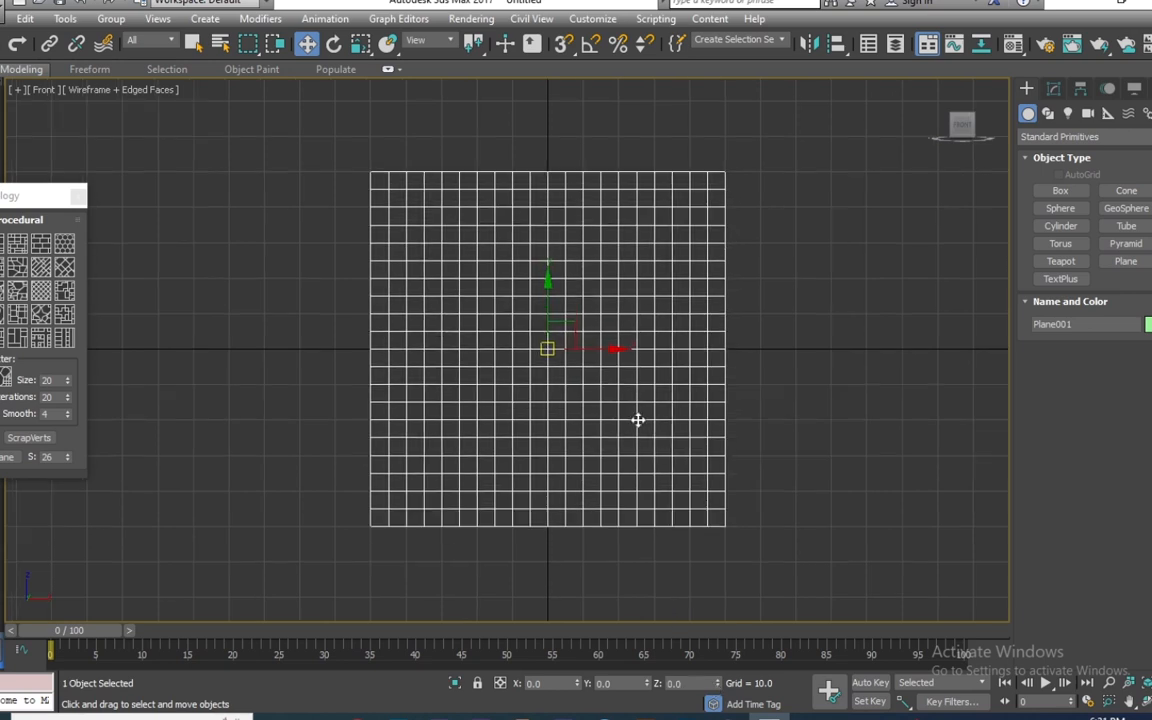
{"action": "scroll", "coordinate": [543, 321], "scroll_direction": "up", "scroll_amount": 2}
{"action": "scroll", "coordinate": [543, 322], "scroll_direction": "down", "scroll_amount": 2}
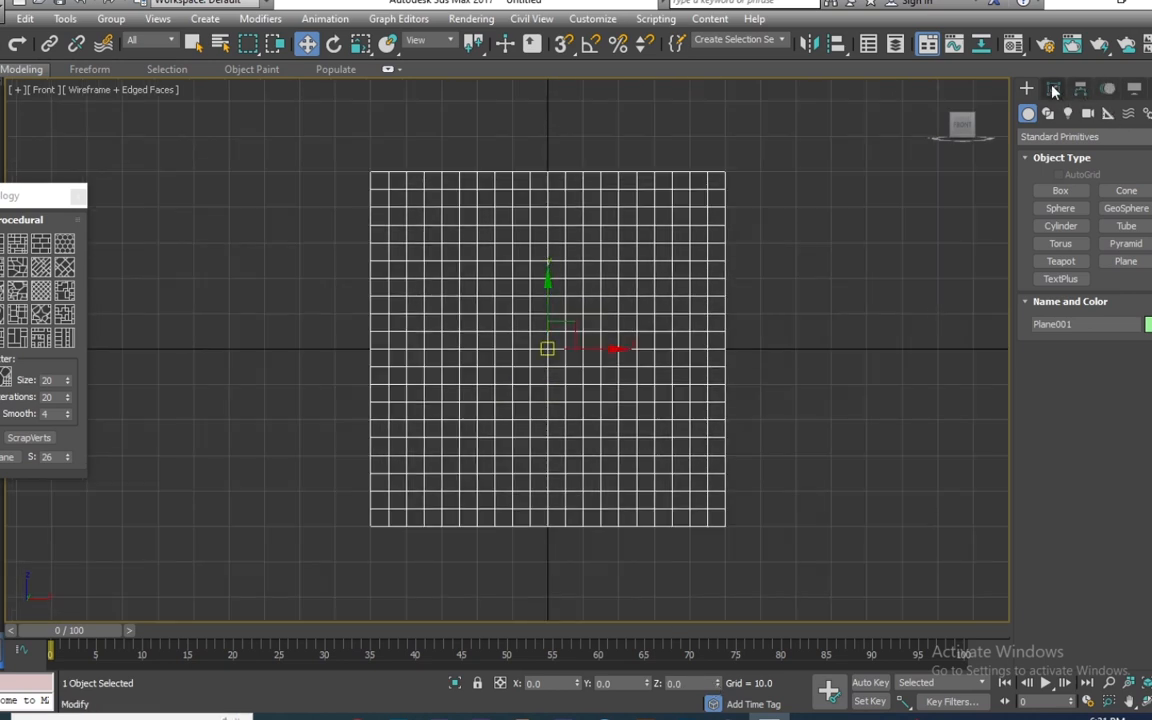
- Convert the plane to an Editable Poly
{"action": "left_click", "coordinate": [1053, 88]}
{"action": "right_click", "coordinate": [1040, 160]}
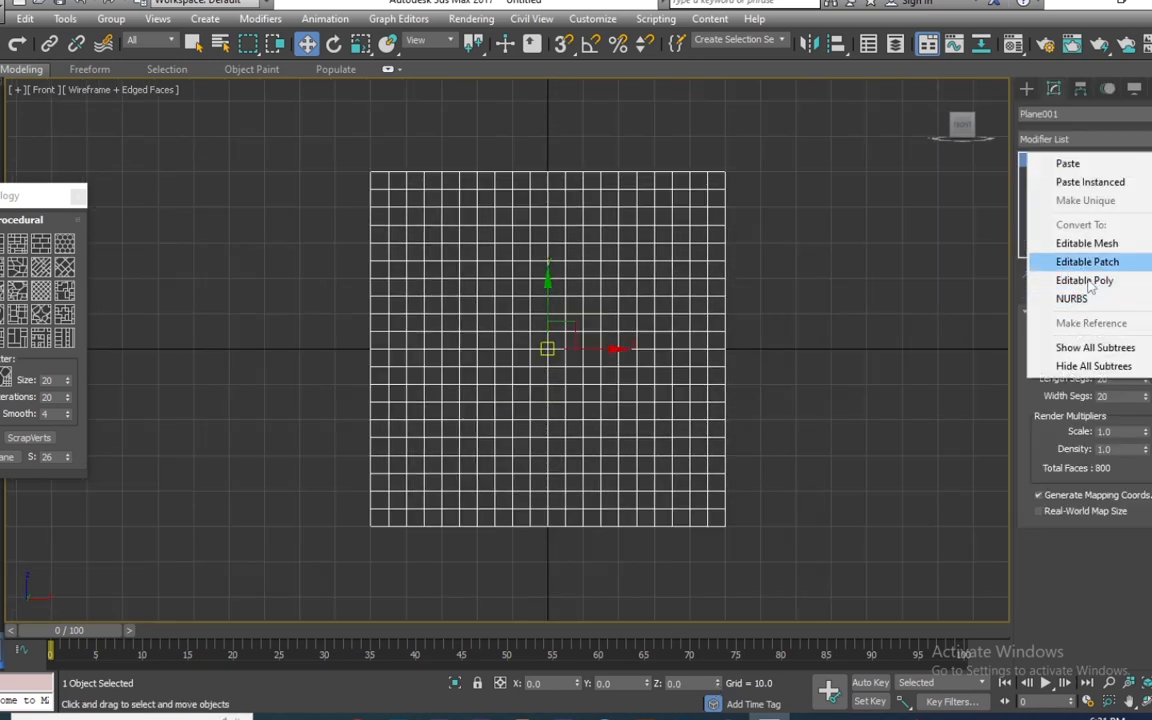
{"action": "left_click", "coordinate": [1084, 280]}
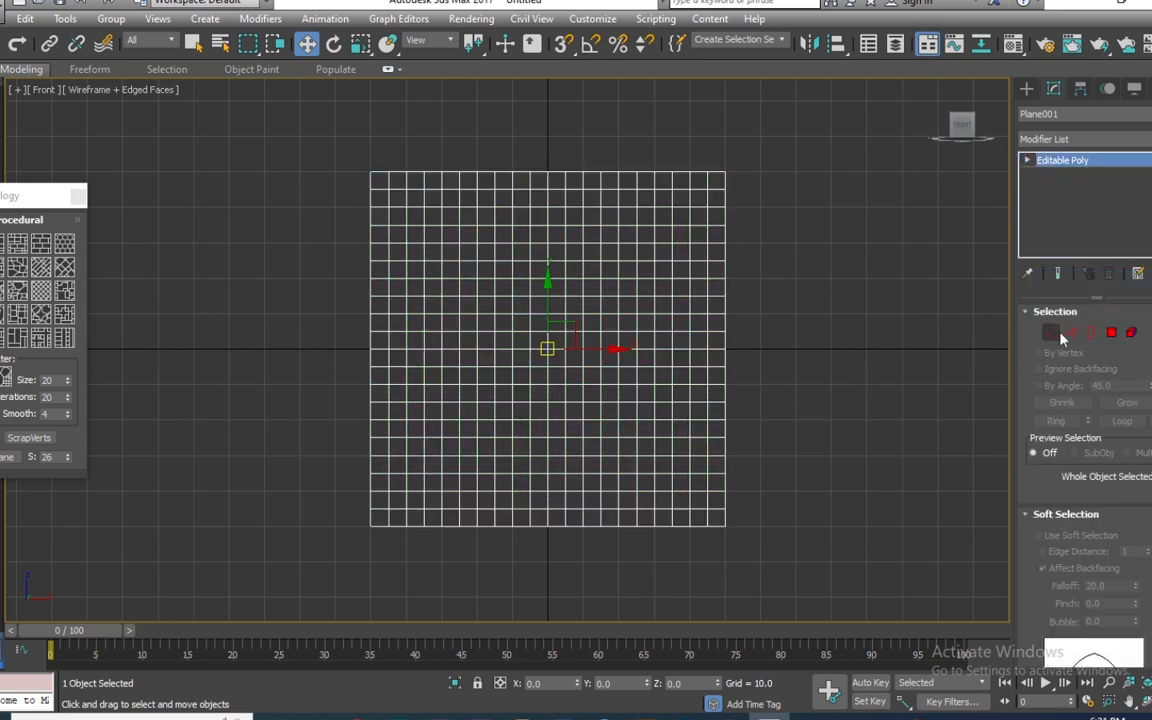
- Select all of the plane's vertices and chamfer them by 1.587 to form a grid of octagons and diamonds
{"action": "left_click", "coordinate": [1071, 336]}
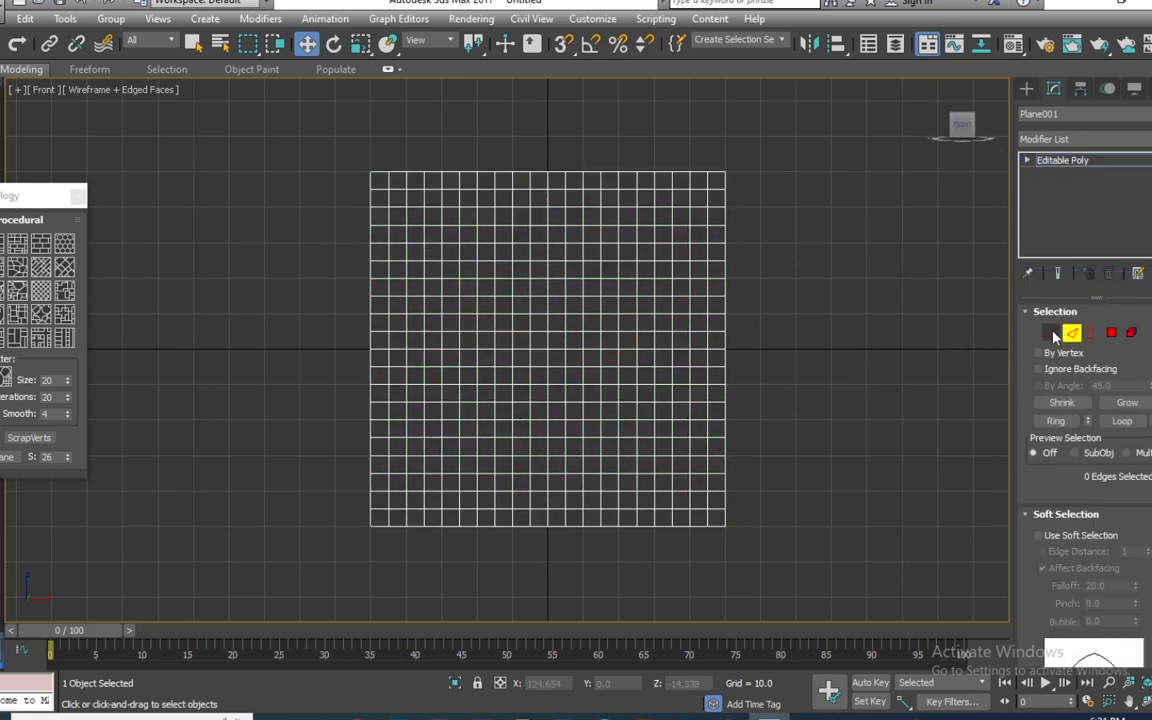
{"action": "key", "text": "1"}
{"action": "left_click_drag", "start_coordinate": [768, 150], "coordinate": [350, 545]}
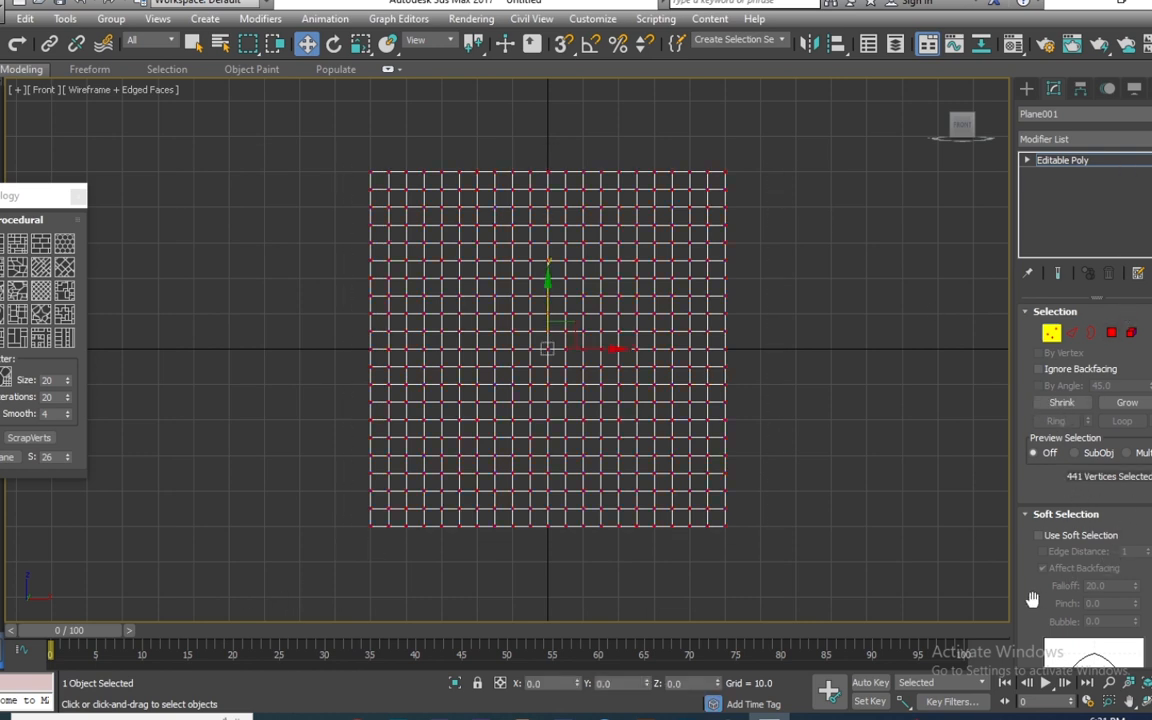
{"action": "scroll", "coordinate": [1032, 598], "scroll_direction": "down", "scroll_amount": 10}
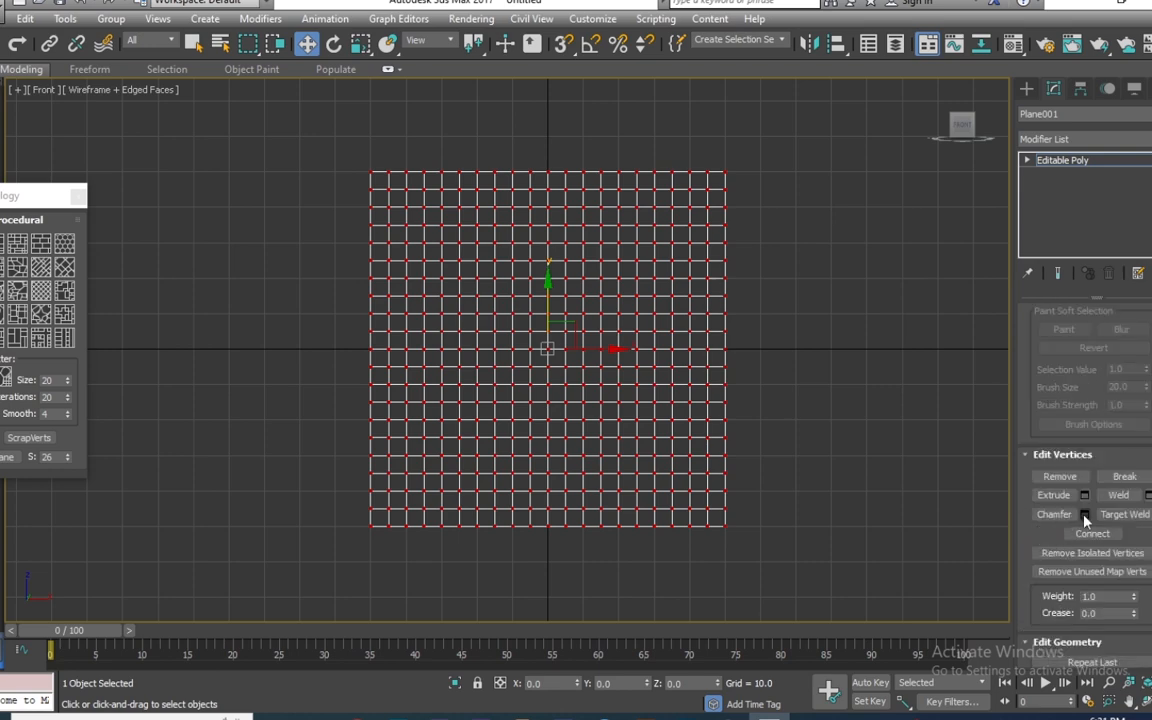
{"action": "left_click", "coordinate": [1084, 514]}
{"action": "scroll", "coordinate": [542, 240], "scroll_direction": "up", "scroll_amount": 8}
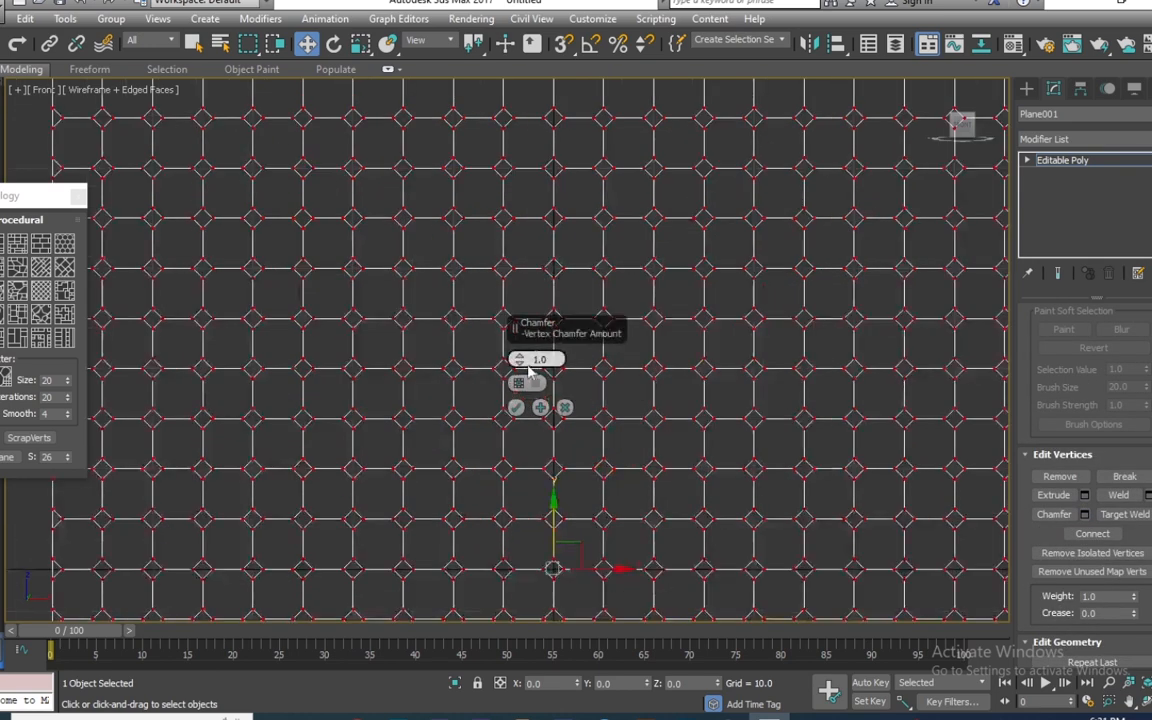
{"action": "left_click_drag", "start_coordinate": [519, 359], "coordinate": [518, 346]}
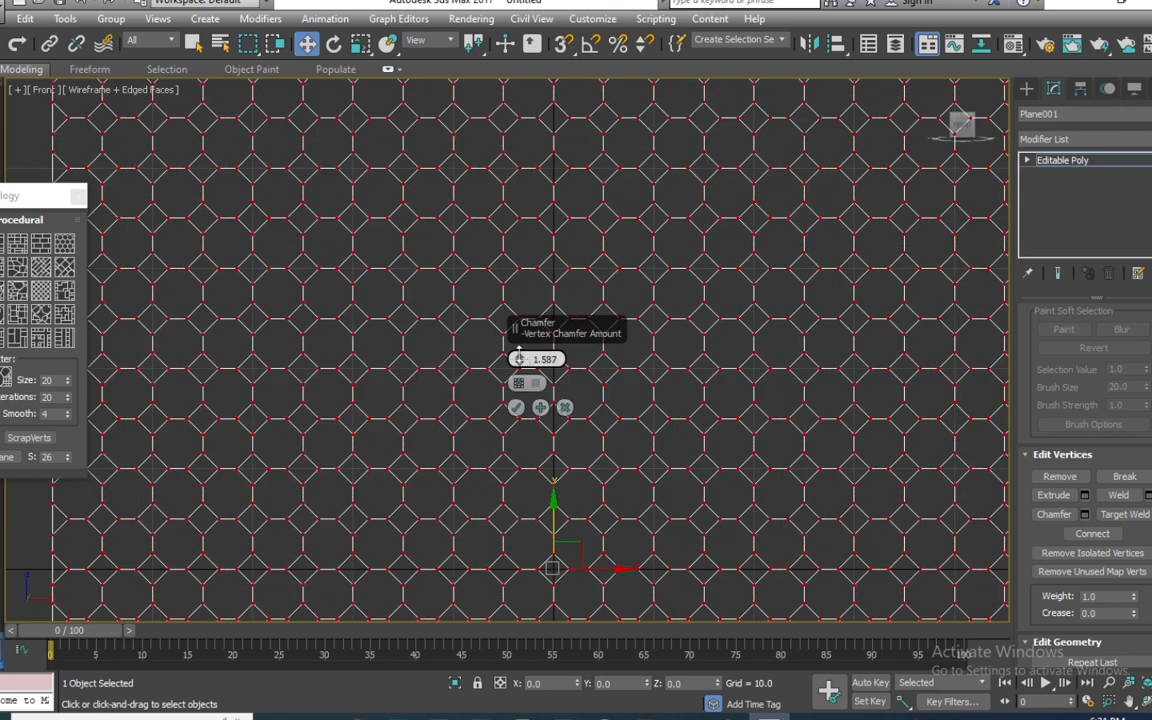
{"action": "scroll", "coordinate": [606, 218], "scroll_direction": "up", "scroll_amount": 3}
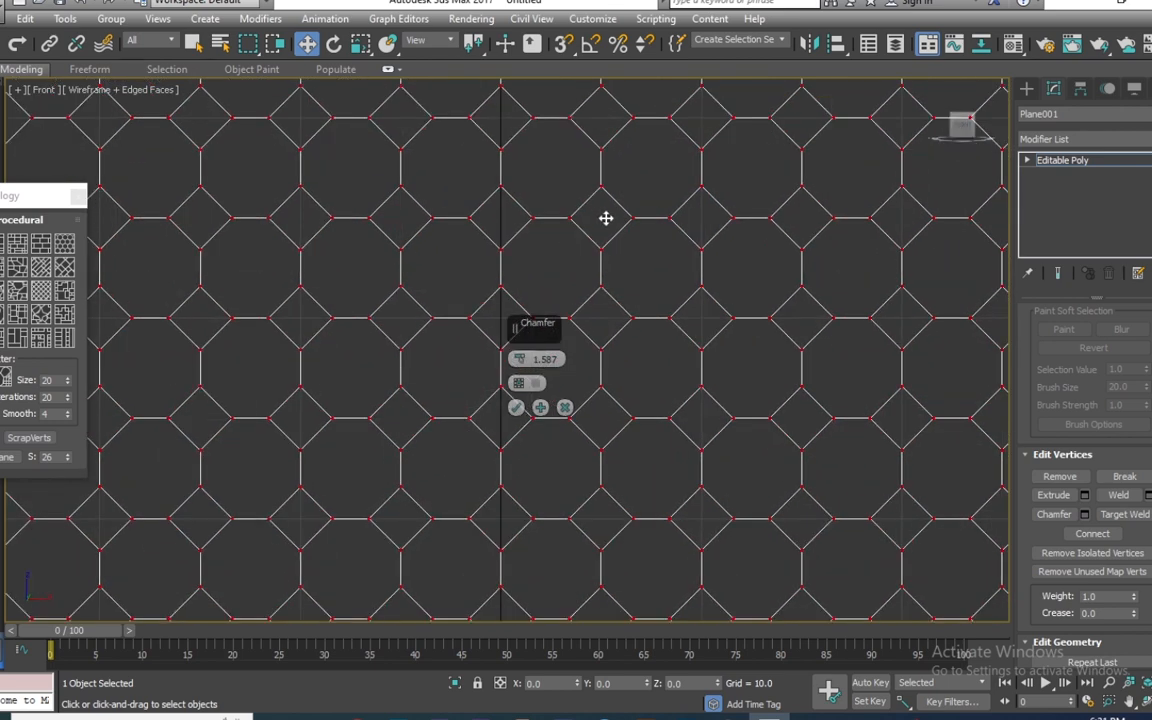
{"action": "scroll", "coordinate": [606, 218], "scroll_direction": "down", "scroll_amount": 3}
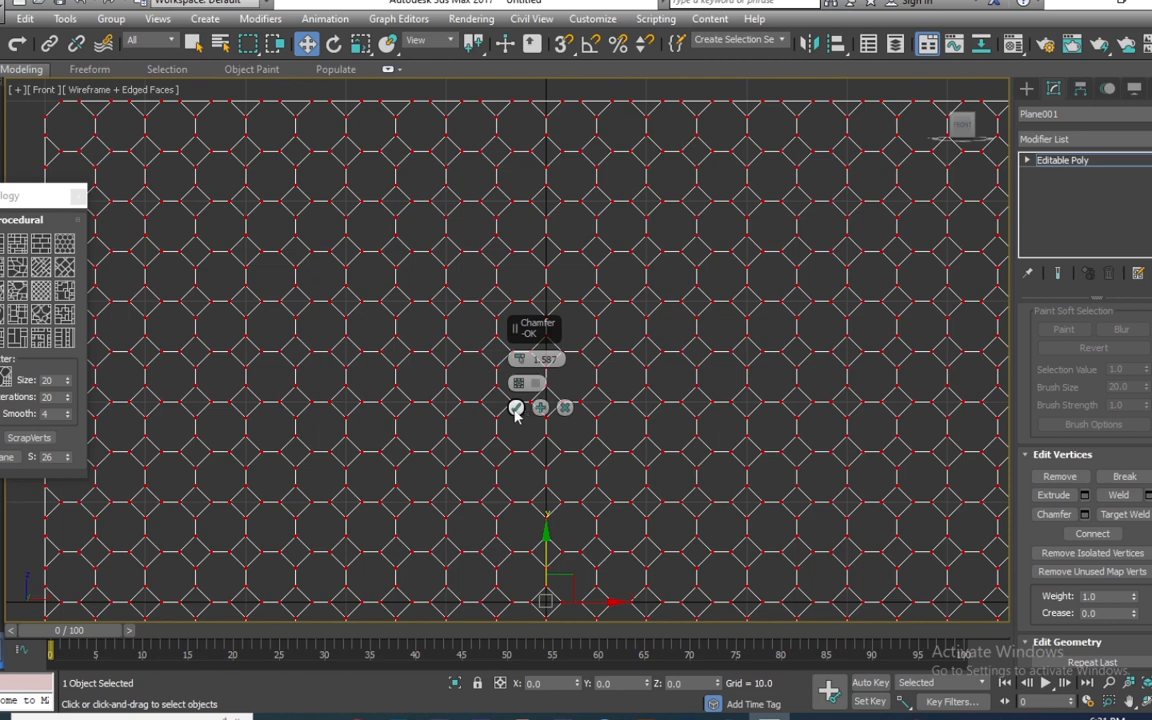
{"action": "left_click", "coordinate": [516, 408]}
- Select one octagonal polygon near the plane's upper-right corner and extend the selection to all similar polygons
{"action": "scroll", "coordinate": [648, 393], "scroll_direction": "down", "scroll_amount": 3}
{"action": "middle_click_drag", "start_coordinate": [648, 393], "coordinate": [608, 281]}
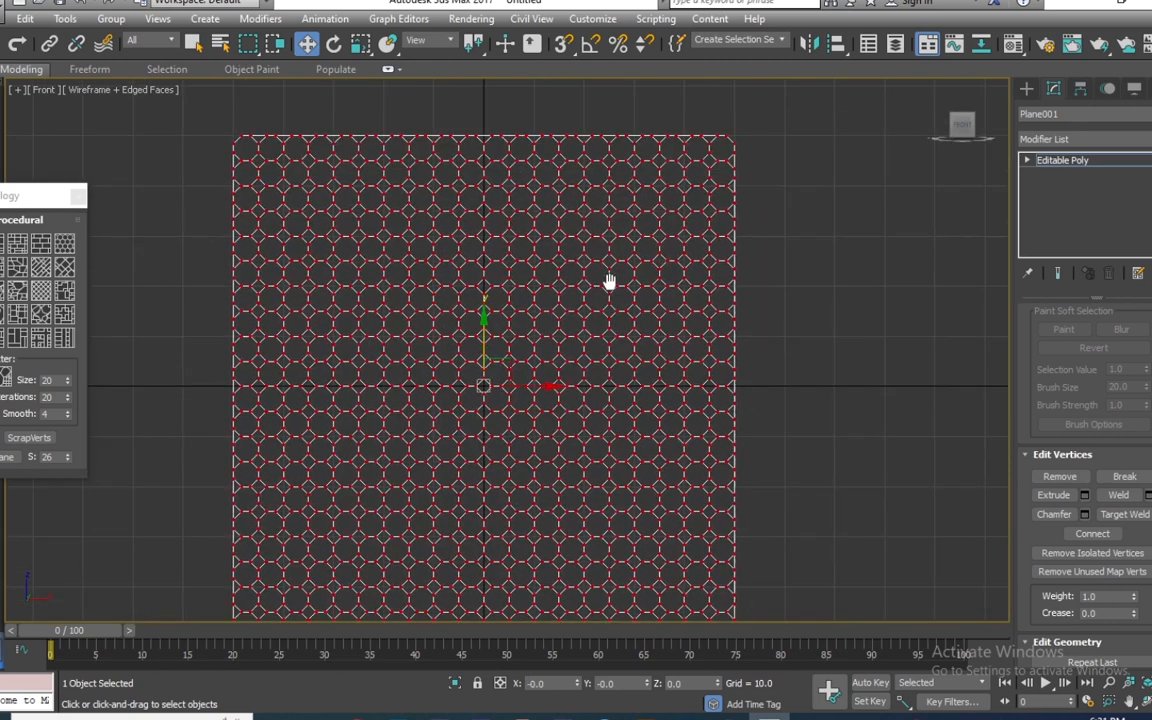
{"action": "left_click", "coordinate": [1030, 160]}
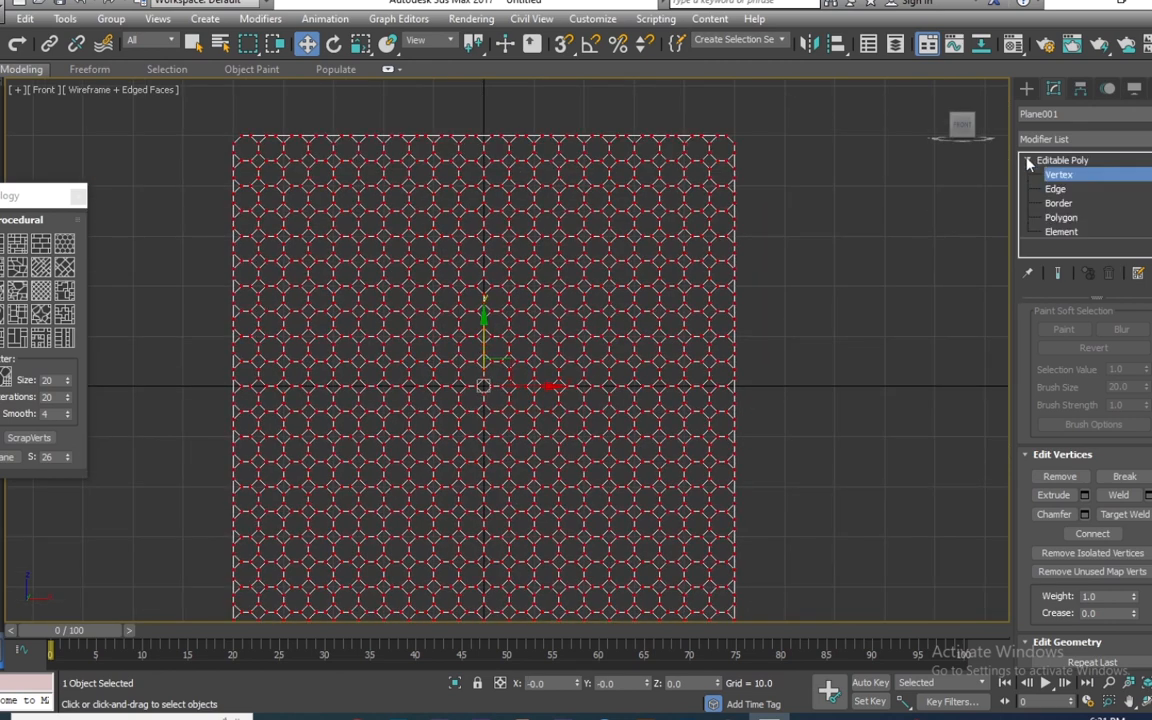
{"action": "left_click", "coordinate": [1065, 218]}
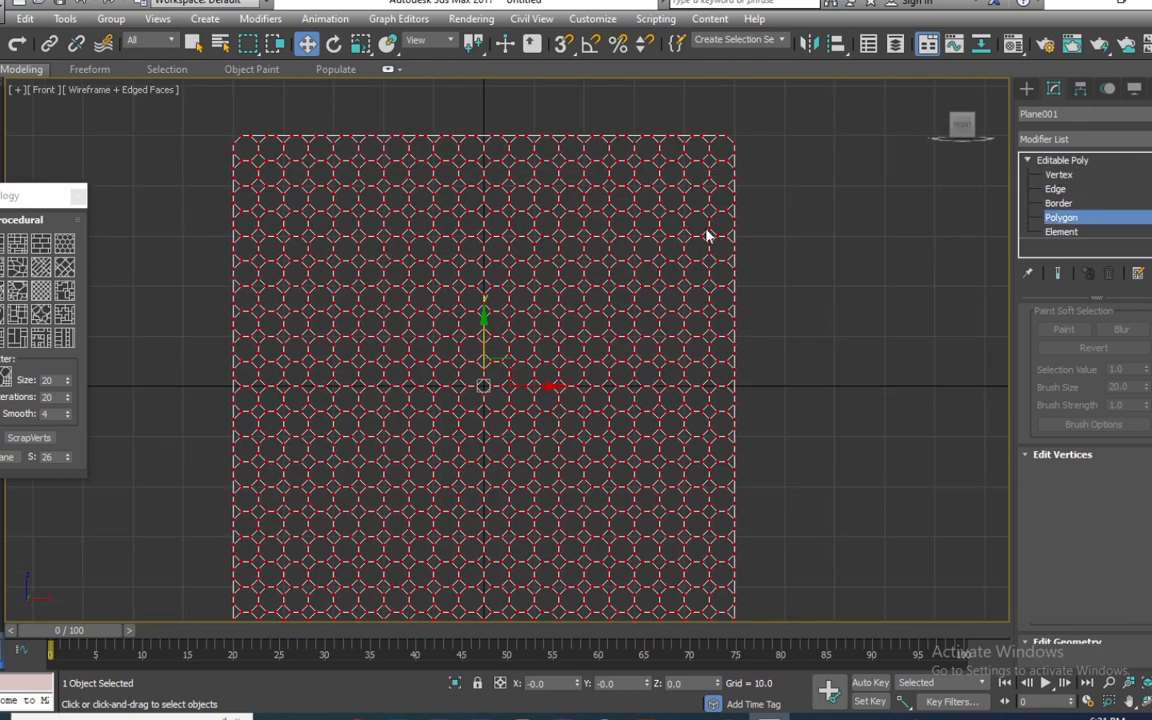
{"action": "left_click", "coordinate": [721, 173]}
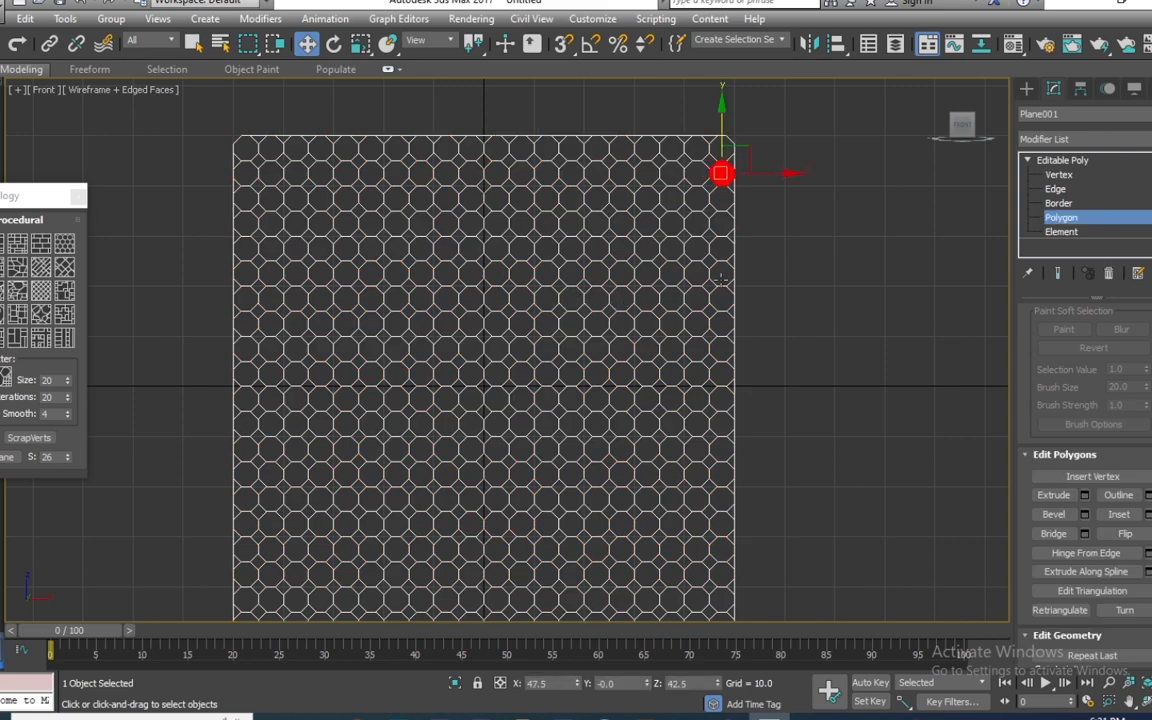
{"action": "left_click", "coordinate": [194, 44]}
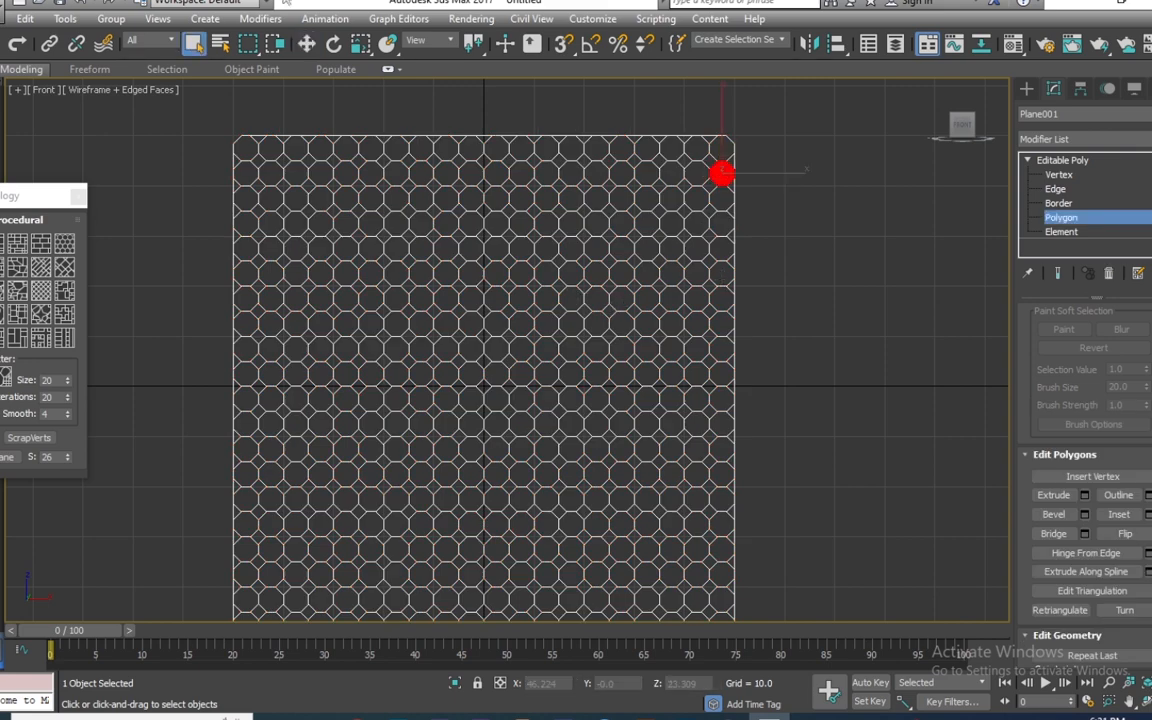
{"action": "left_click", "coordinate": [30, 71]}
{"action": "left_click", "coordinate": [264, 150]}
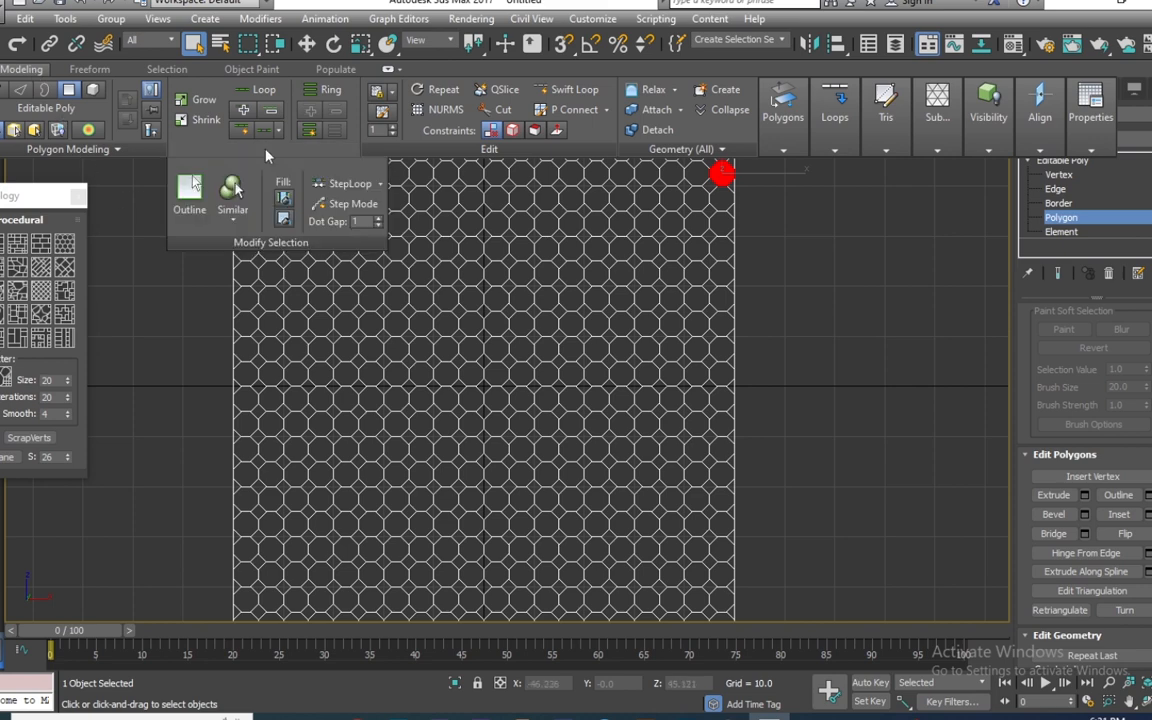
{"action": "left_click", "coordinate": [241, 193]}
- Inset the selected octagonal polygons individually, using By Polygon with an amount of 0.198
{"action": "middle_click_drag", "start_coordinate": [879, 329], "coordinate": [905, 391]}
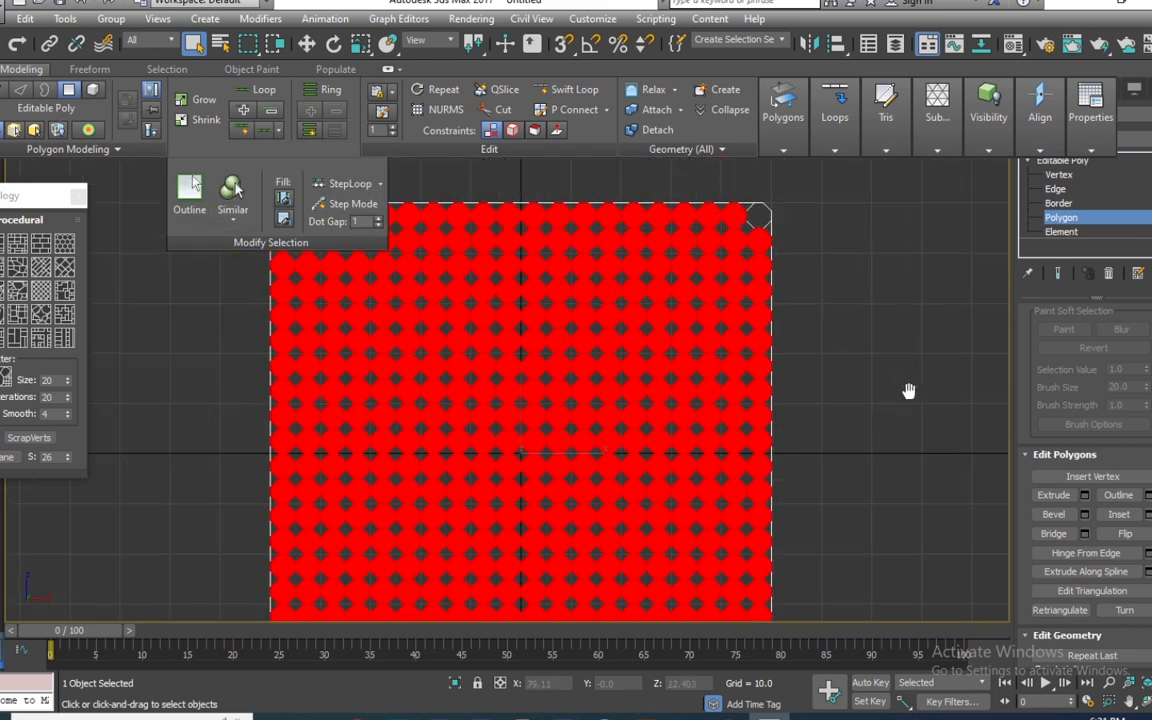
{"action": "scroll", "coordinate": [866, 386], "scroll_direction": "down", "scroll_amount": 4}
{"action": "middle_click_drag", "start_coordinate": [837, 331], "coordinate": [789, 237]}
{"action": "middle_click_drag", "start_coordinate": [736, 351], "coordinate": [701, 378]}
{"action": "scroll", "coordinate": [735, 372], "scroll_direction": "up", "scroll_amount": 2}
{"action": "scroll", "coordinate": [650, 335], "scroll_direction": "up", "scroll_amount": 6}
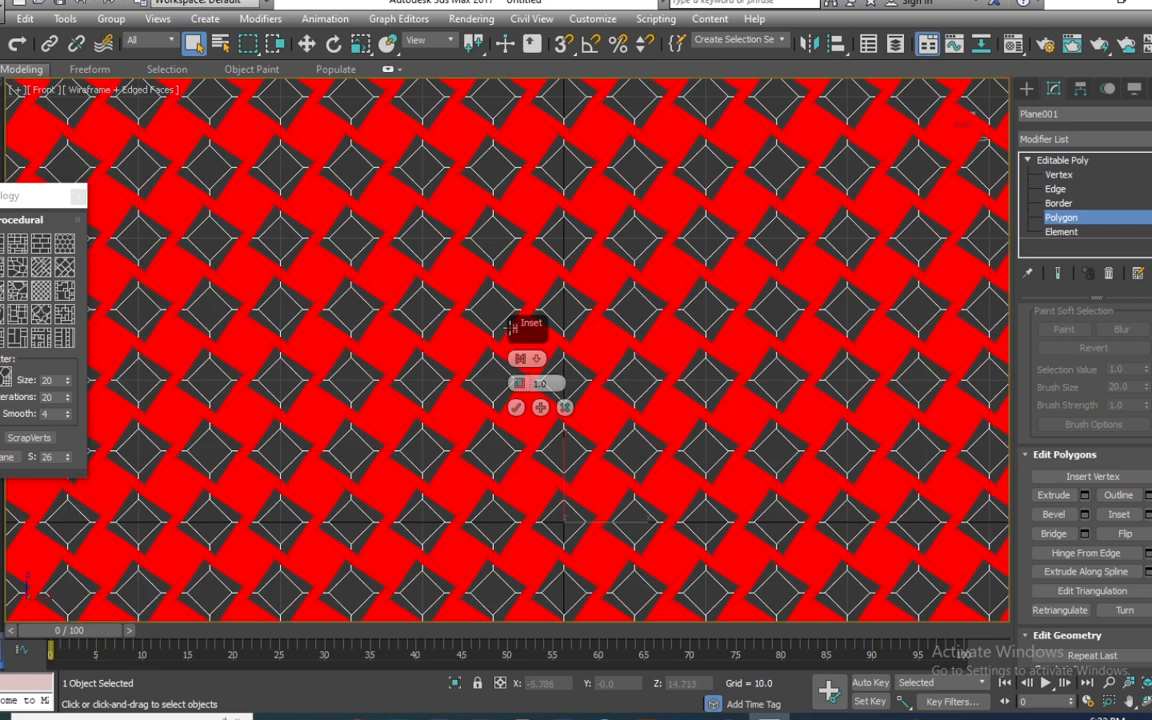
{"action": "left_click", "coordinate": [538, 360]}
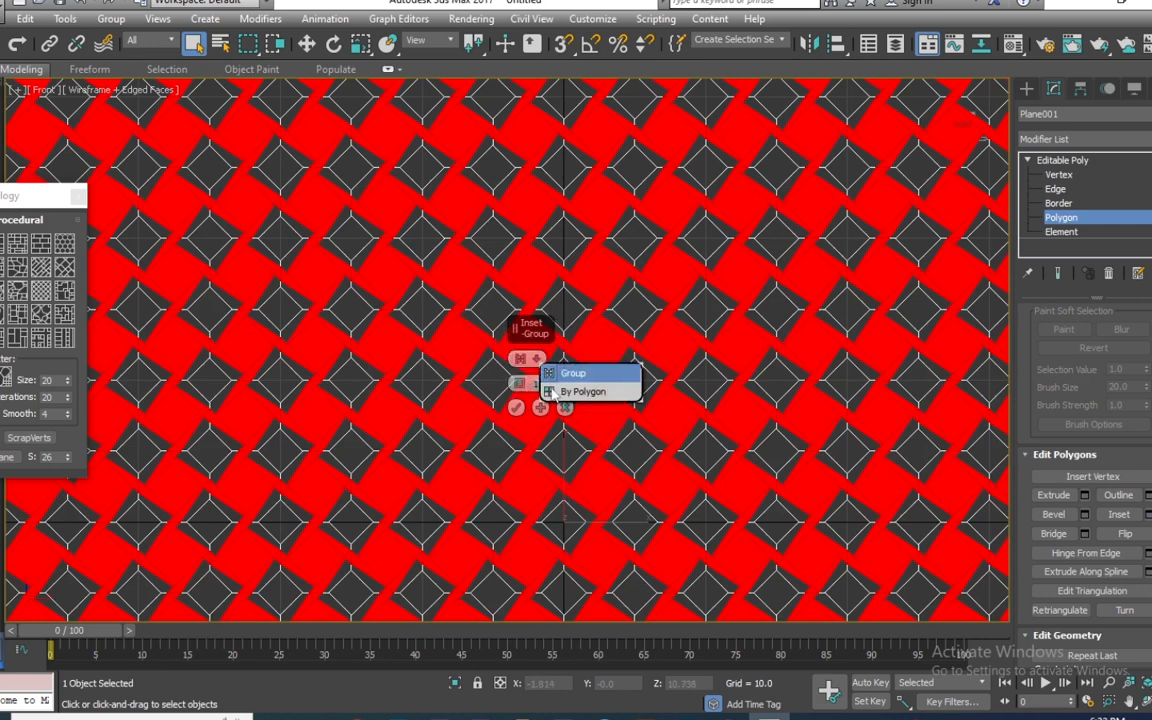
{"action": "left_click", "coordinate": [553, 391]}
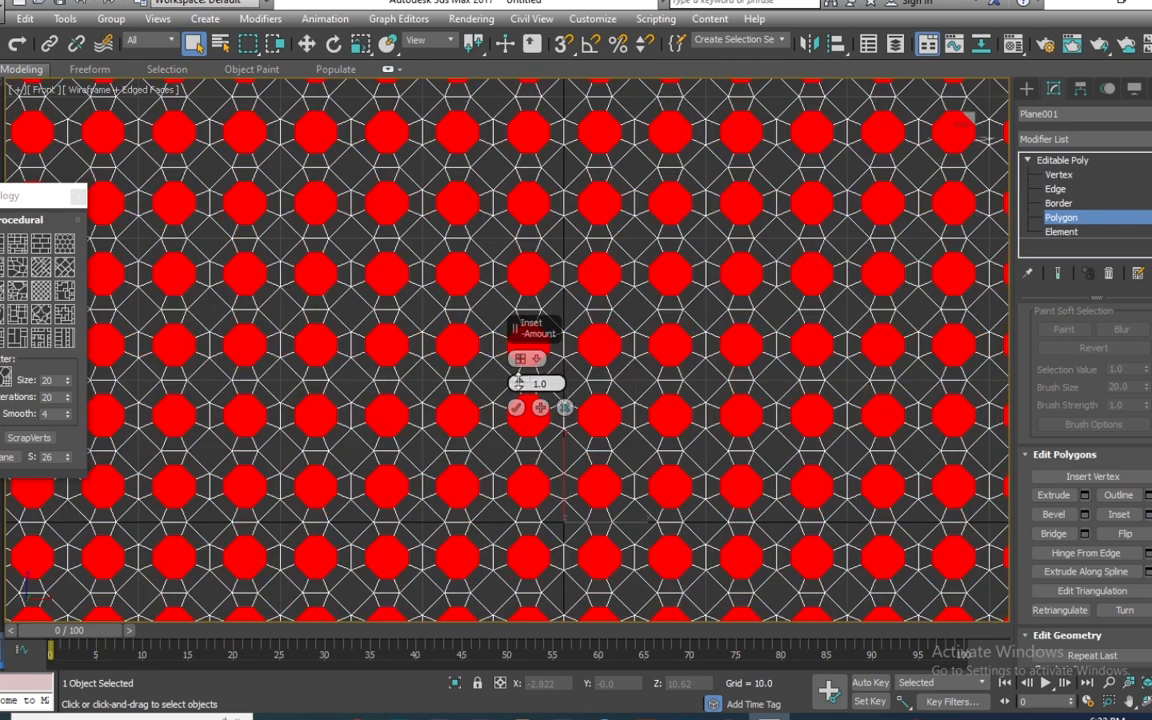
{"action": "mouse_move", "coordinate": [518, 383]}
{"action": "left_mouse_down"}
{"action": "mouse_move", "coordinate": [516, 370]}
{"action": "mouse_move", "coordinate": [533, 395]}
{"action": "left_mouse_up"}
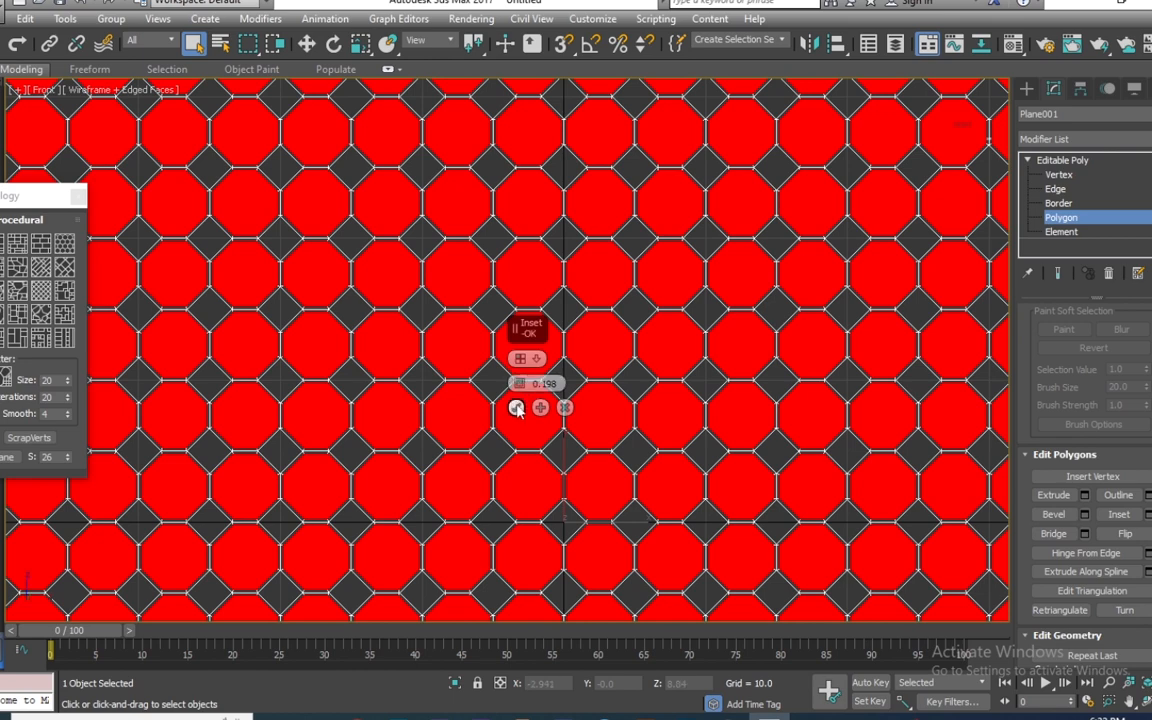
{"action": "left_click", "coordinate": [516, 408]}
- Bevel the inset octagons By Polygon with a height of -0.067 and an outline of -0.203
{"action": "middle_click_drag", "start_coordinate": [520, 411], "coordinate": [542, 315], "text": "alt"}
{"action": "scroll", "coordinate": [542, 315], "scroll_direction": "up", "scroll_amount": 5}
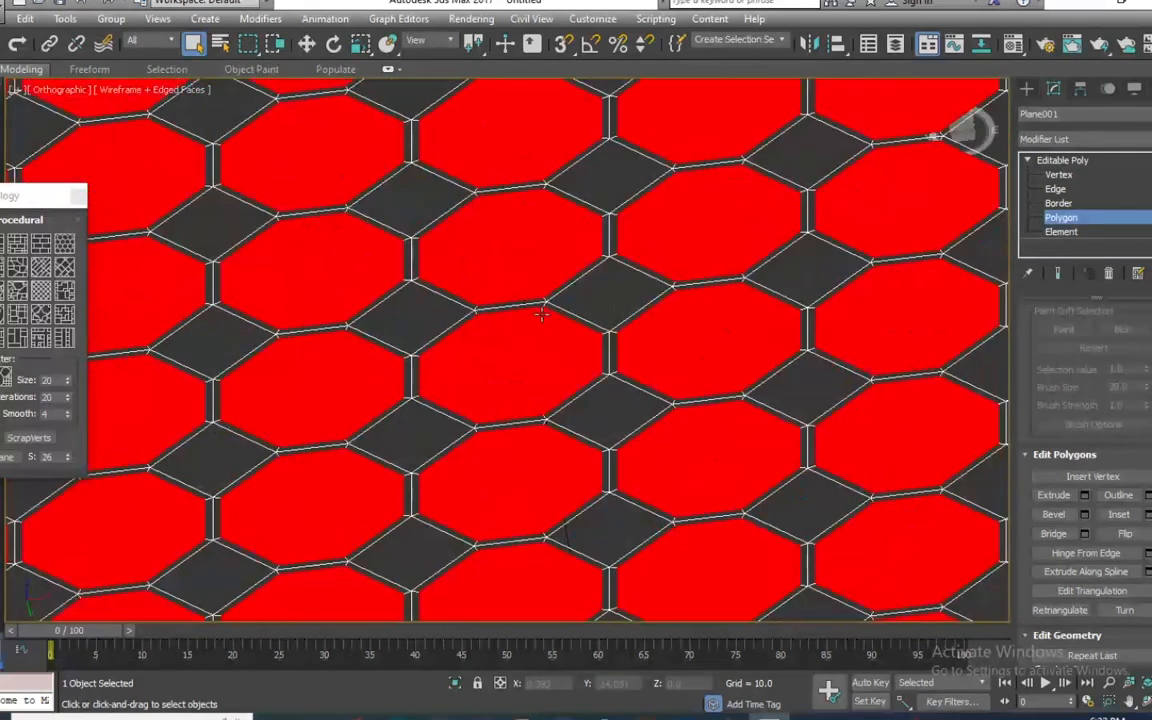
{"action": "left_click", "coordinate": [1084, 515]}
{"action": "left_click", "coordinate": [530, 359]}
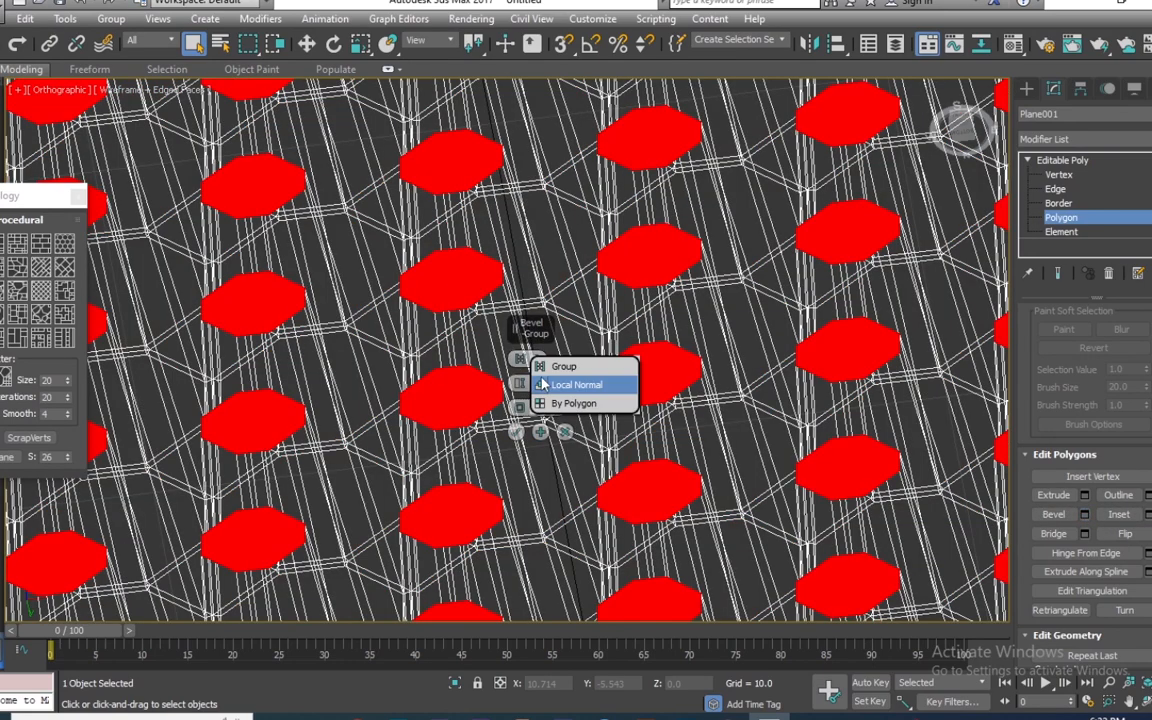
{"action": "left_click", "coordinate": [571, 401]}
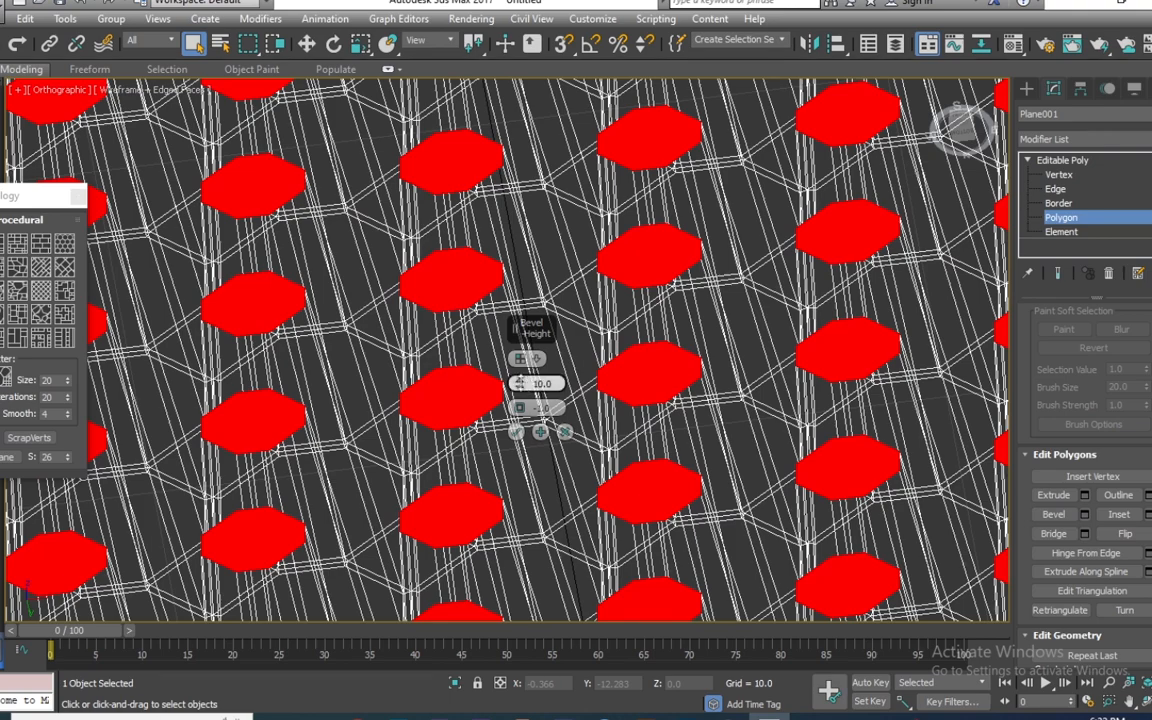
{"action": "mouse_move", "coordinate": [519, 383]}
{"action": "left_mouse_down"}
{"action": "mouse_move", "coordinate": [520, 418]}
{"action": "mouse_move", "coordinate": [530, 372]}
{"action": "left_mouse_up"}
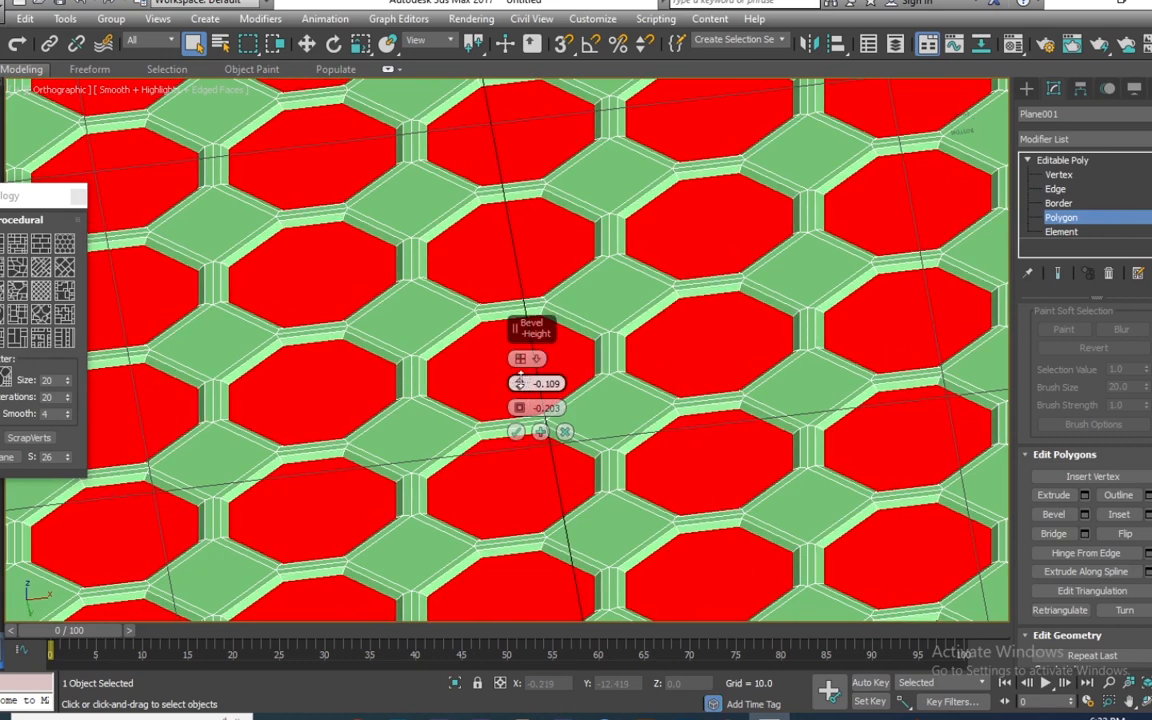
{"action": "left_click_drag", "start_coordinate": [520, 380], "coordinate": [520, 377]}
{"action": "middle_click_drag", "start_coordinate": [592, 222], "coordinate": [589, 222], "text": "alt"}
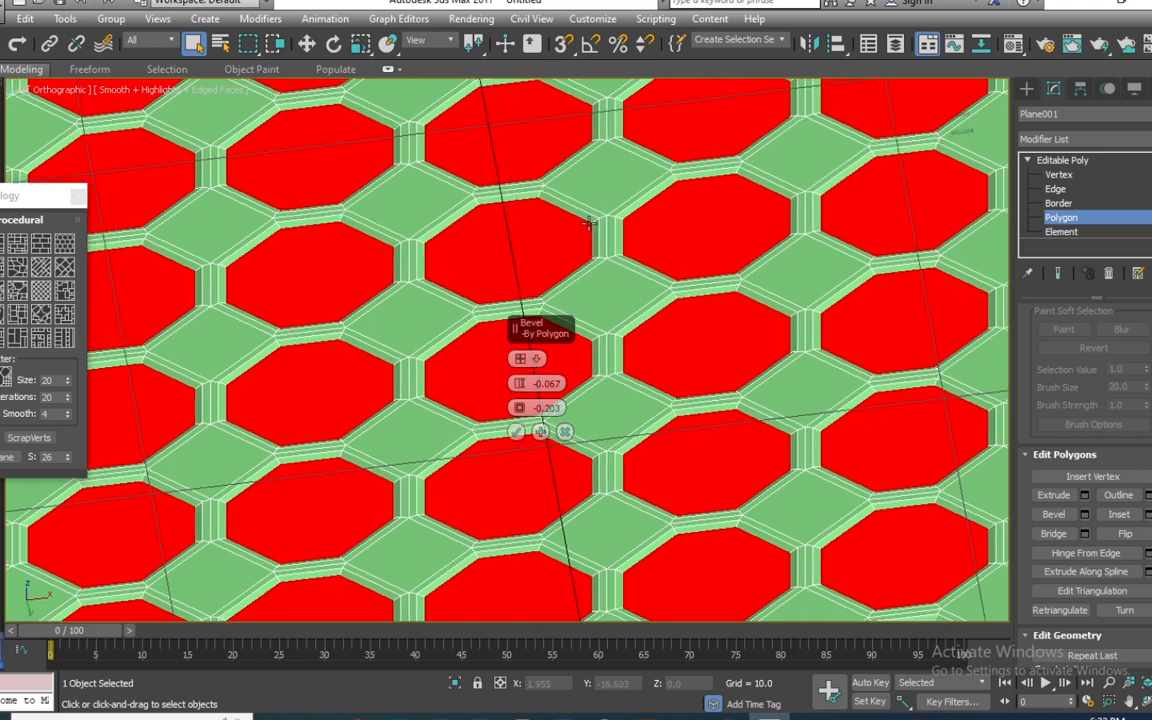
{"action": "scroll", "coordinate": [590, 224], "scroll_direction": "down", "scroll_amount": 3}
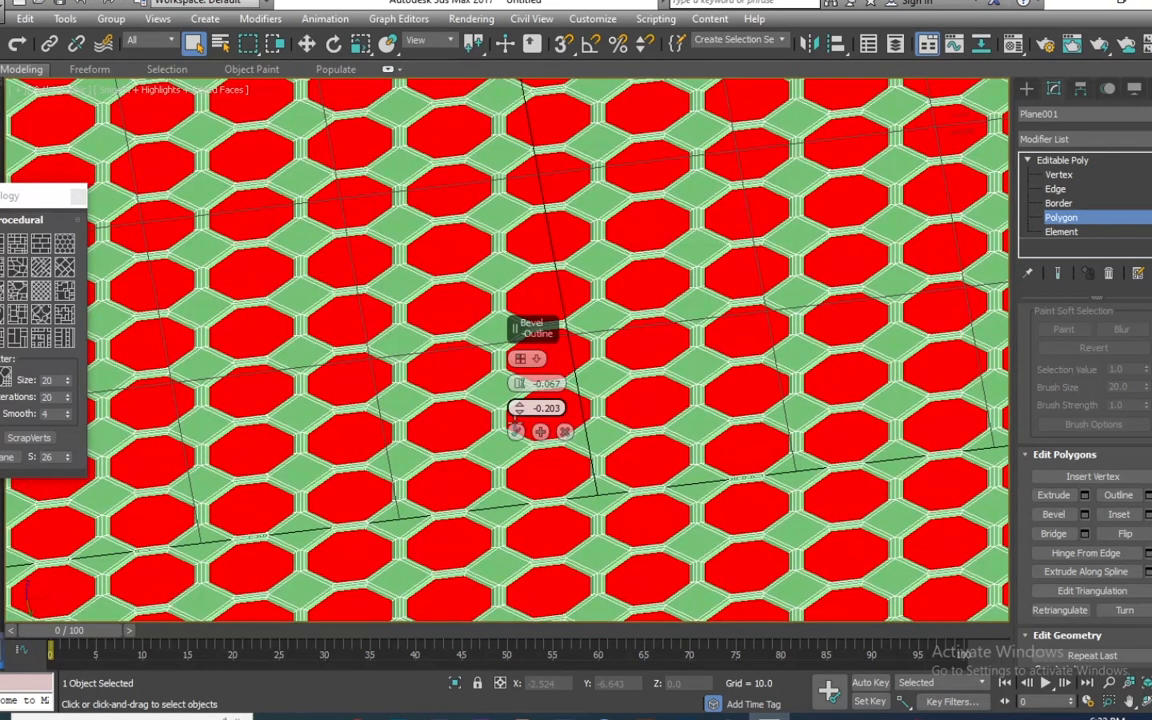
{"action": "left_click", "coordinate": [516, 431]}
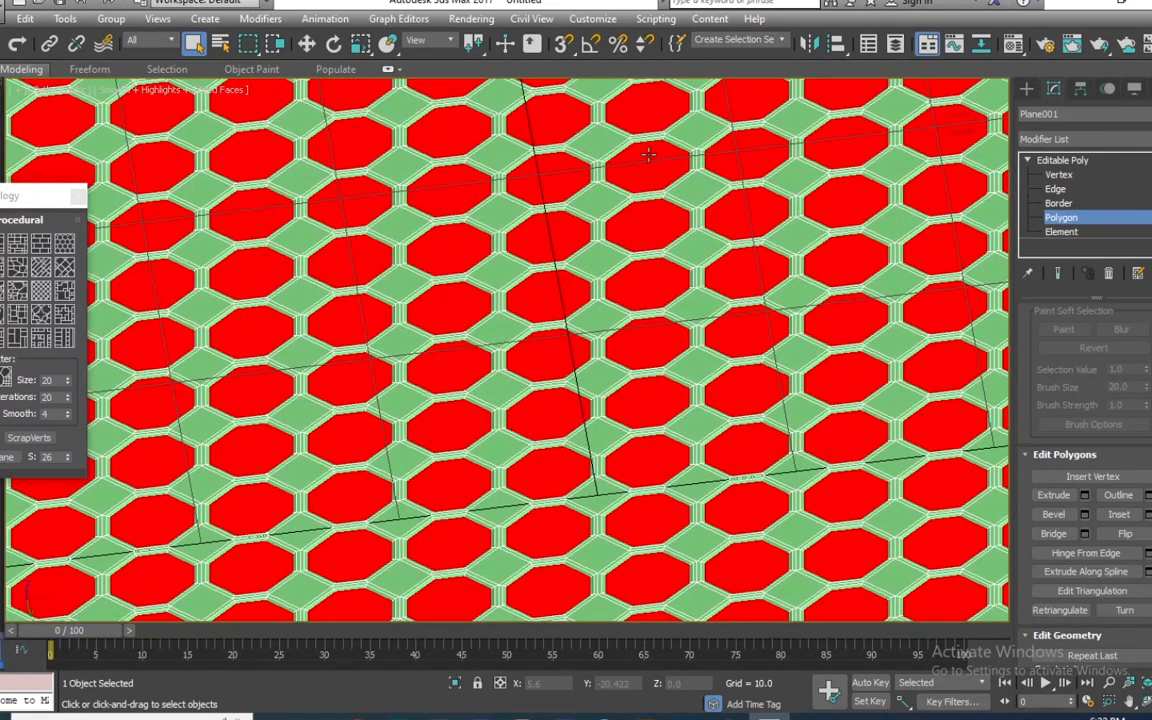
- Delete the selected octagonal polygons to open the holes, then leave polygon editing and deselect the plane
{"action": "key", "text": "Delete"}
{"action": "scroll", "coordinate": [663, 281], "scroll_direction": "down", "scroll_amount": 8}
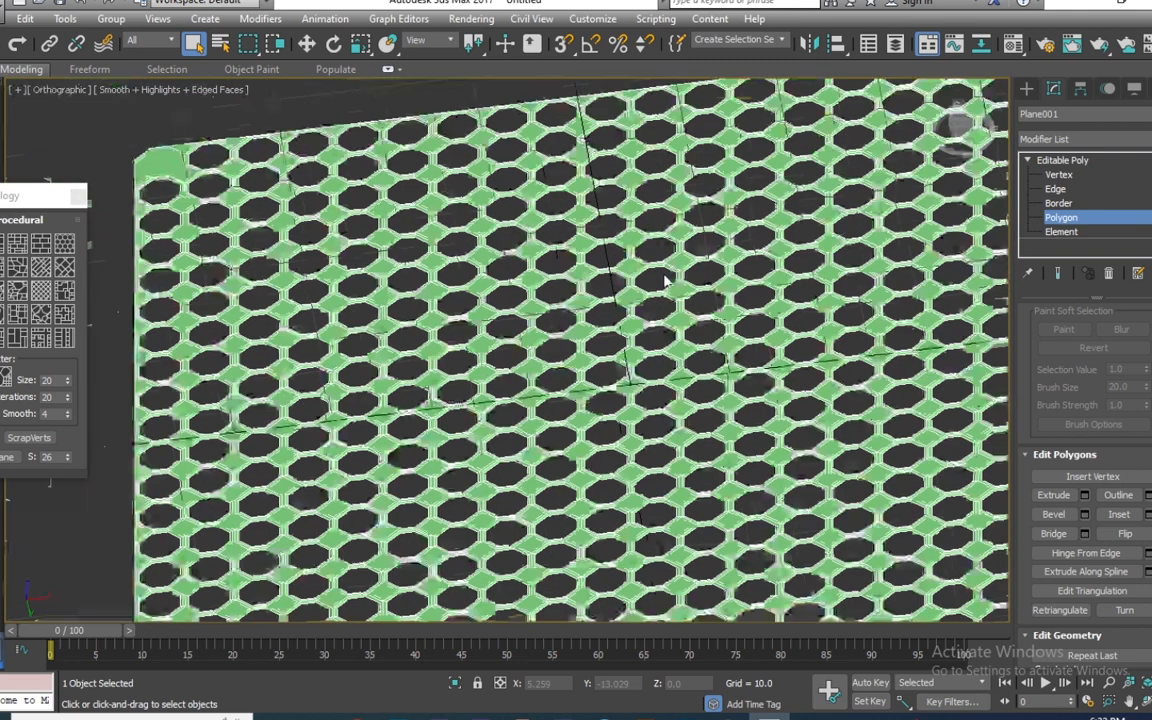
{"action": "middle_click_drag", "start_coordinate": [665, 282], "coordinate": [668, 295], "text": "alt"}
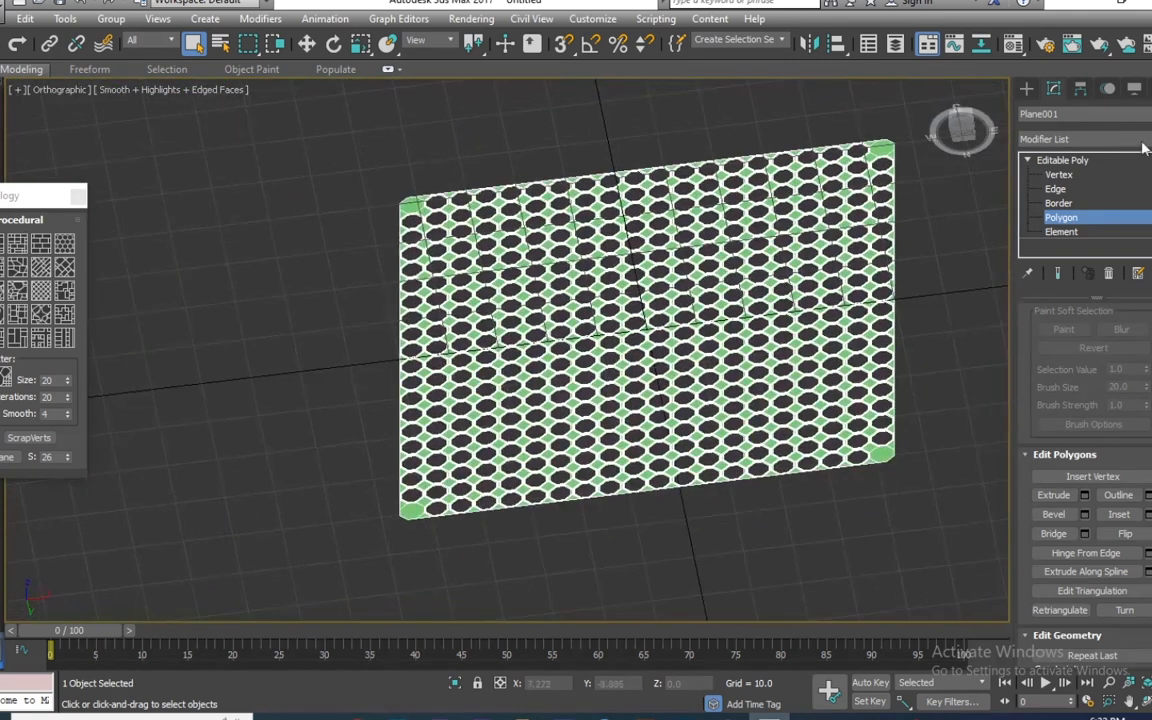
{"action": "left_click", "coordinate": [1075, 160]}
{"action": "left_click", "coordinate": [895, 352]}
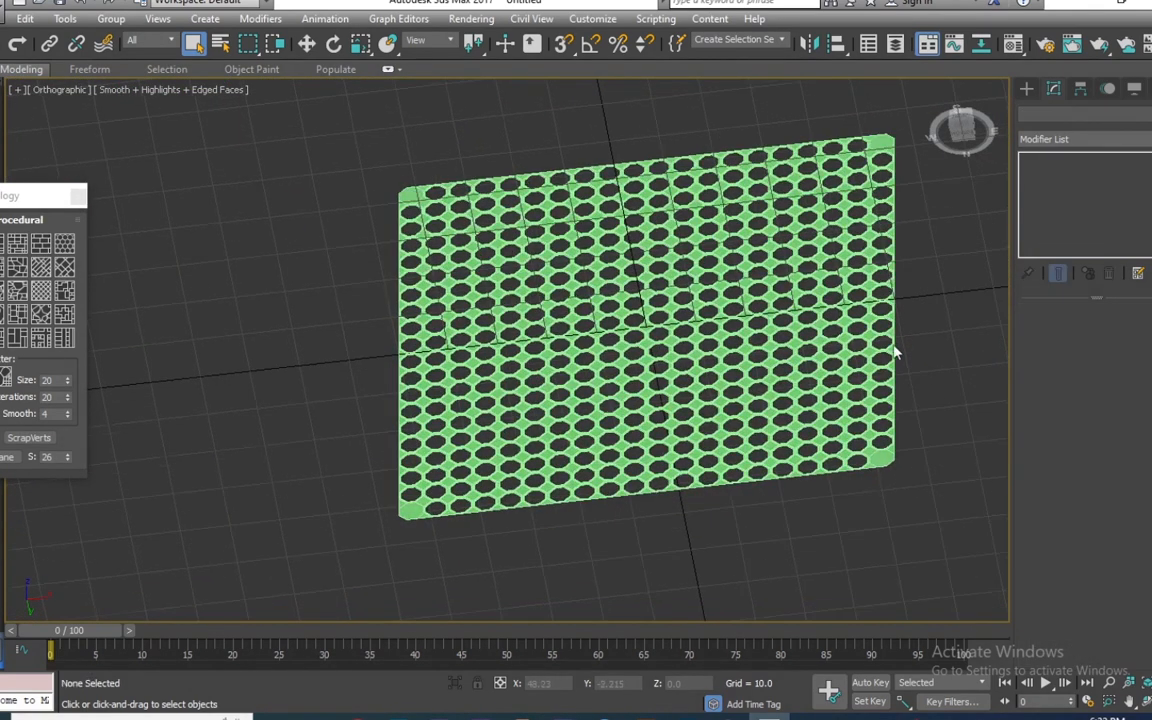
{"action": "middle_click_drag", "start_coordinate": [895, 352], "coordinate": [876, 274], "text": "alt"}
{"action": "scroll", "coordinate": [645, 271], "scroll_direction": "up", "scroll_amount": 4}
{"action": "scroll", "coordinate": [658, 277], "scroll_direction": "down", "scroll_amount": 6}
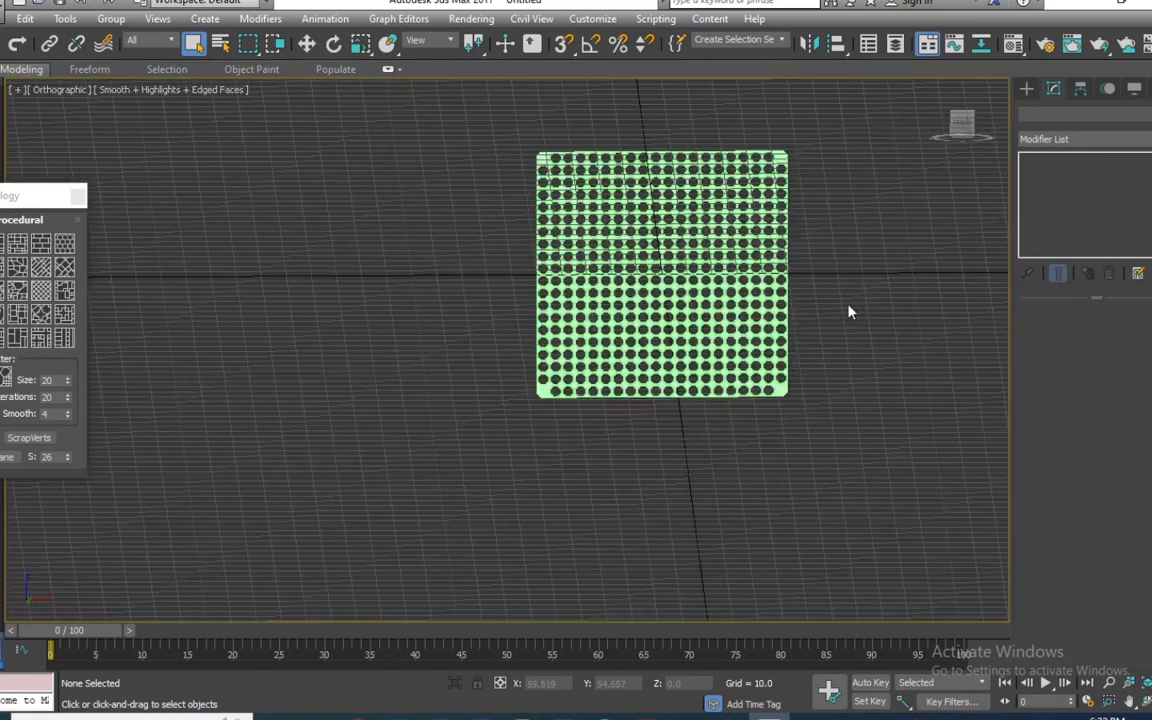
- Select the perforated plane and add a Shell modifier to give it thickness
{"action": "middle_click_drag", "start_coordinate": [748, 367], "coordinate": [733, 424]}
{"action": "left_click", "coordinate": [733, 424]}
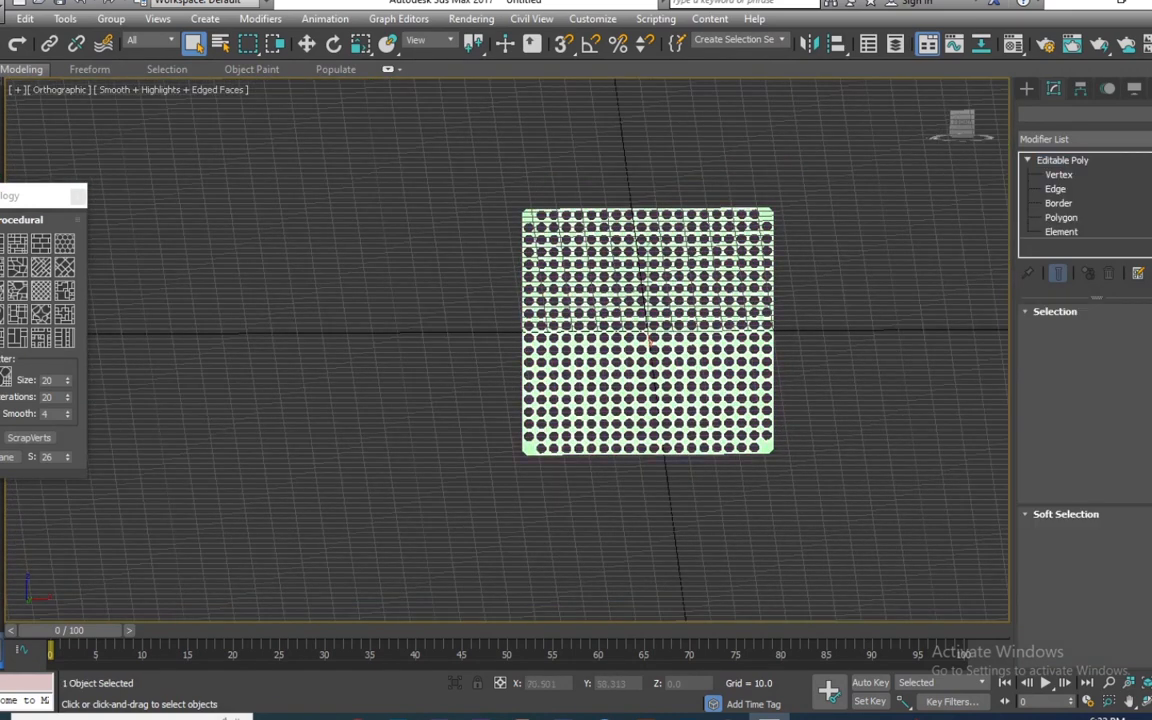
{"action": "left_click", "coordinate": [1085, 139]}
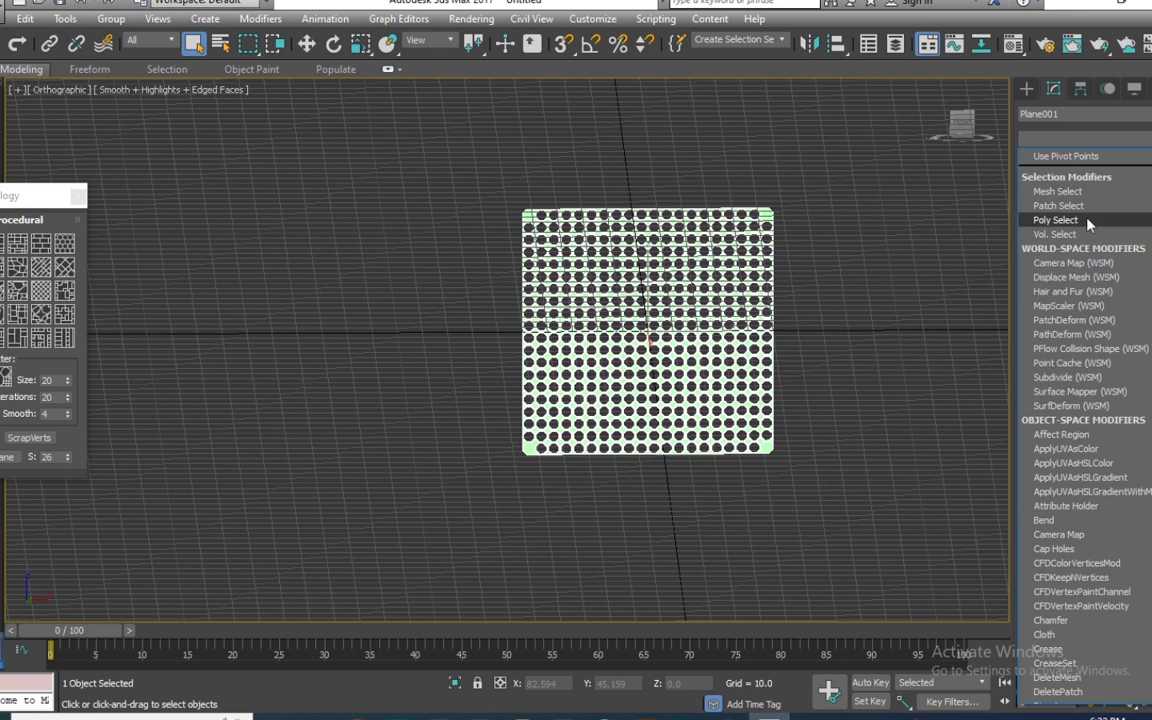
{"action": "key", "text": "t"}
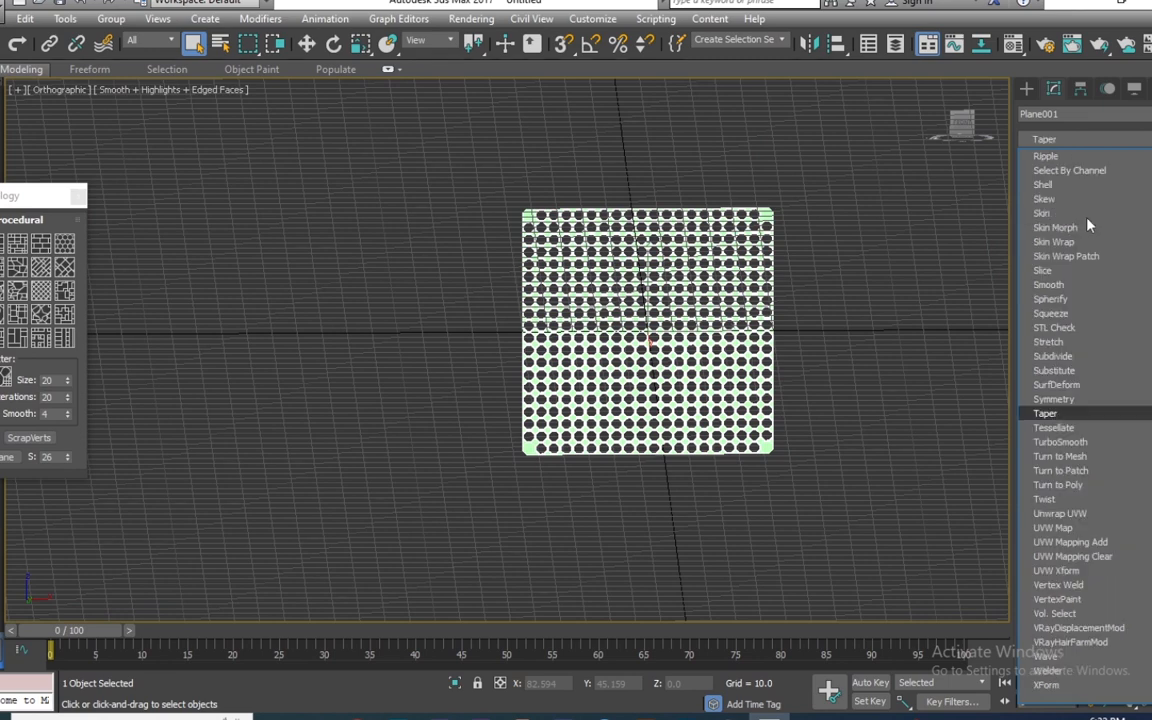
{"action": "key", "text": "s"}
{"action": "key", "text": "s"}
{"action": "key", "text": "s"}
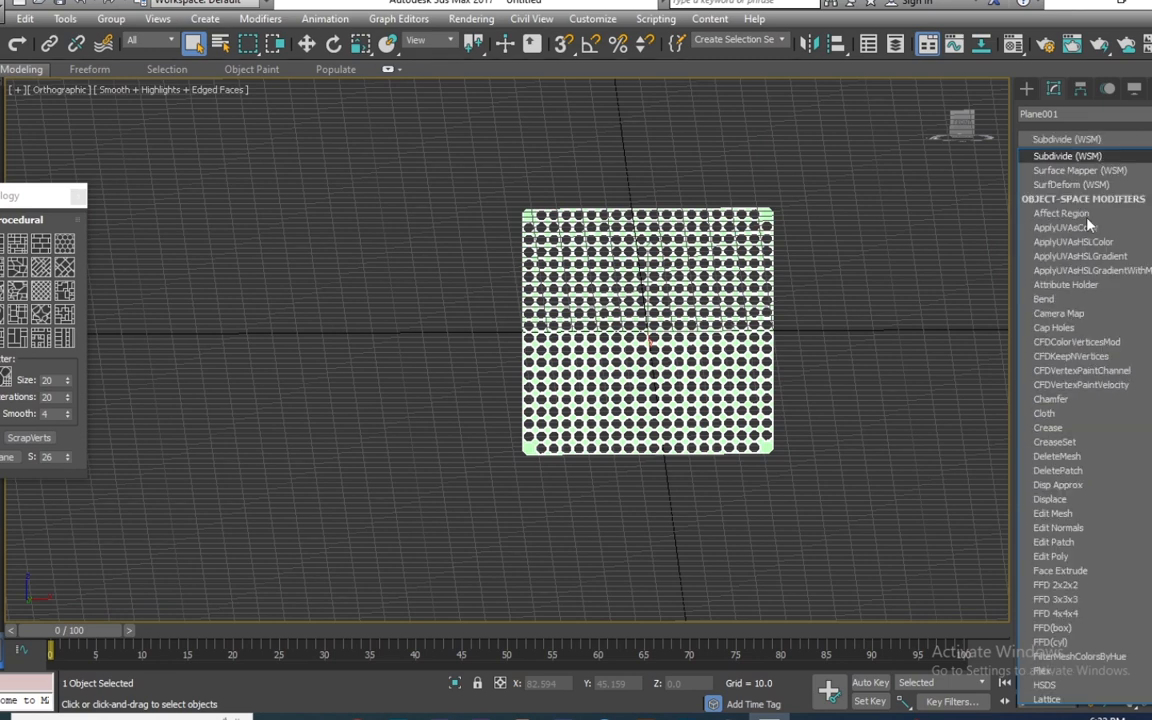
{"action": "key", "text": "s"}
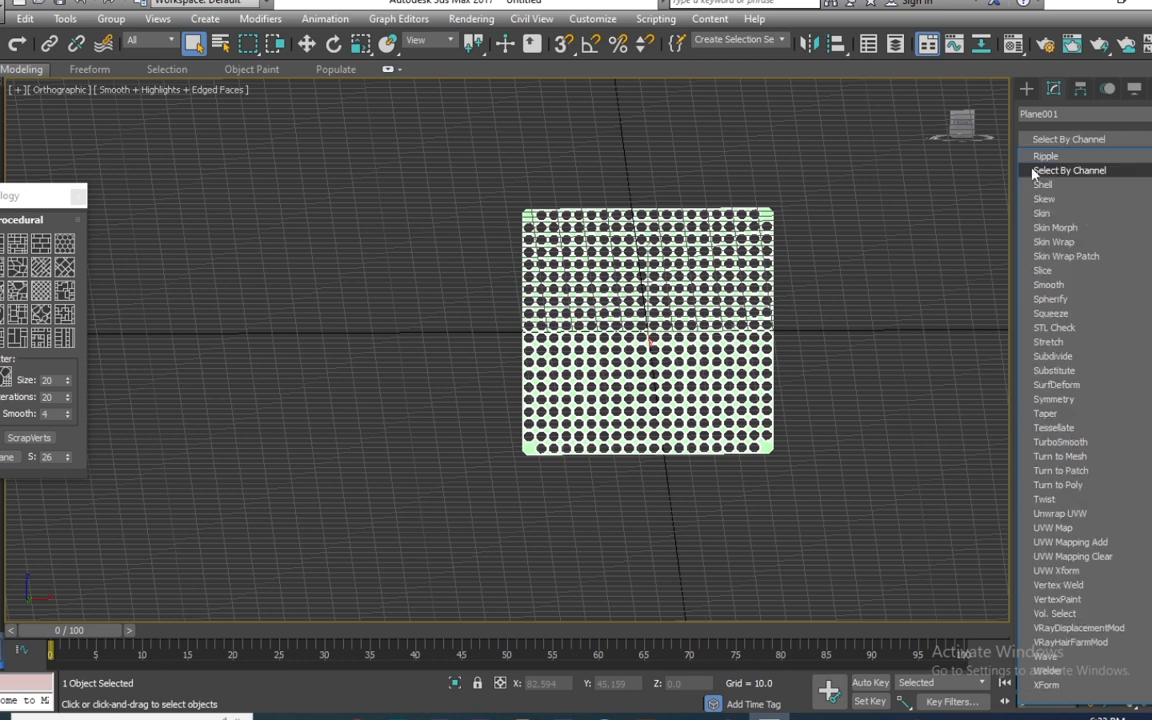
{"action": "left_click", "coordinate": [1047, 186]}
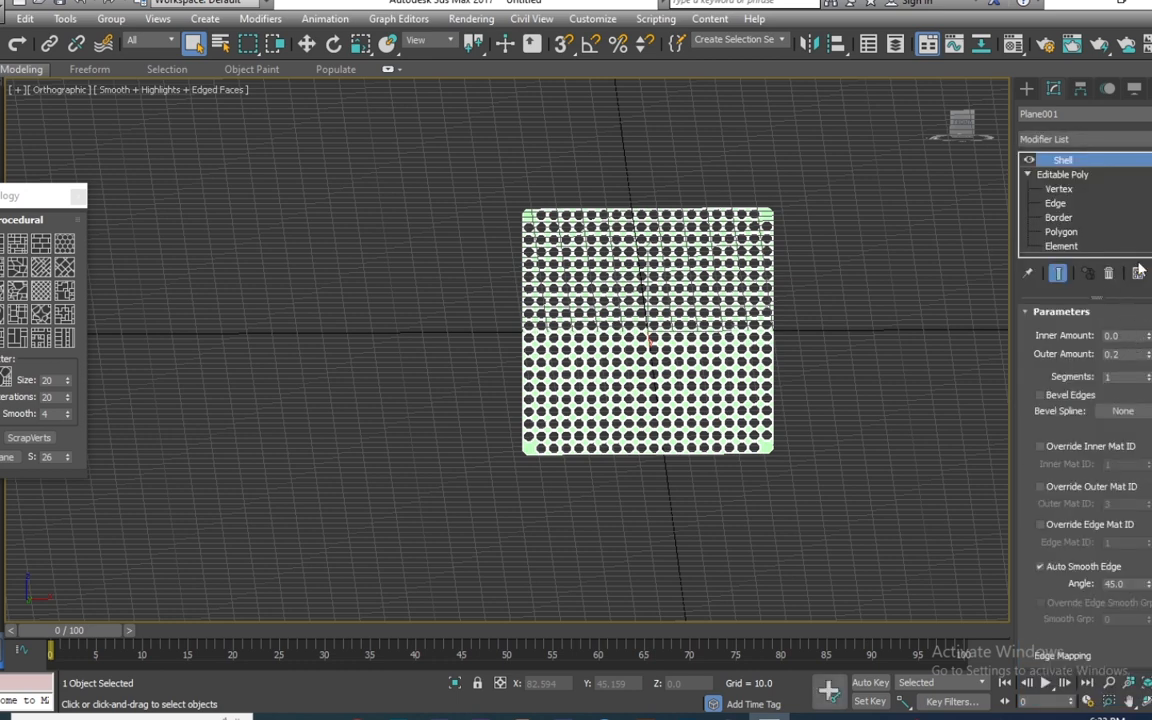
- Add a TurboSmooth modifier above the Shell to round the panel's octagonal holes
{"action": "left_click", "coordinate": [1085, 139]}
{"action": "key", "text": "t"}
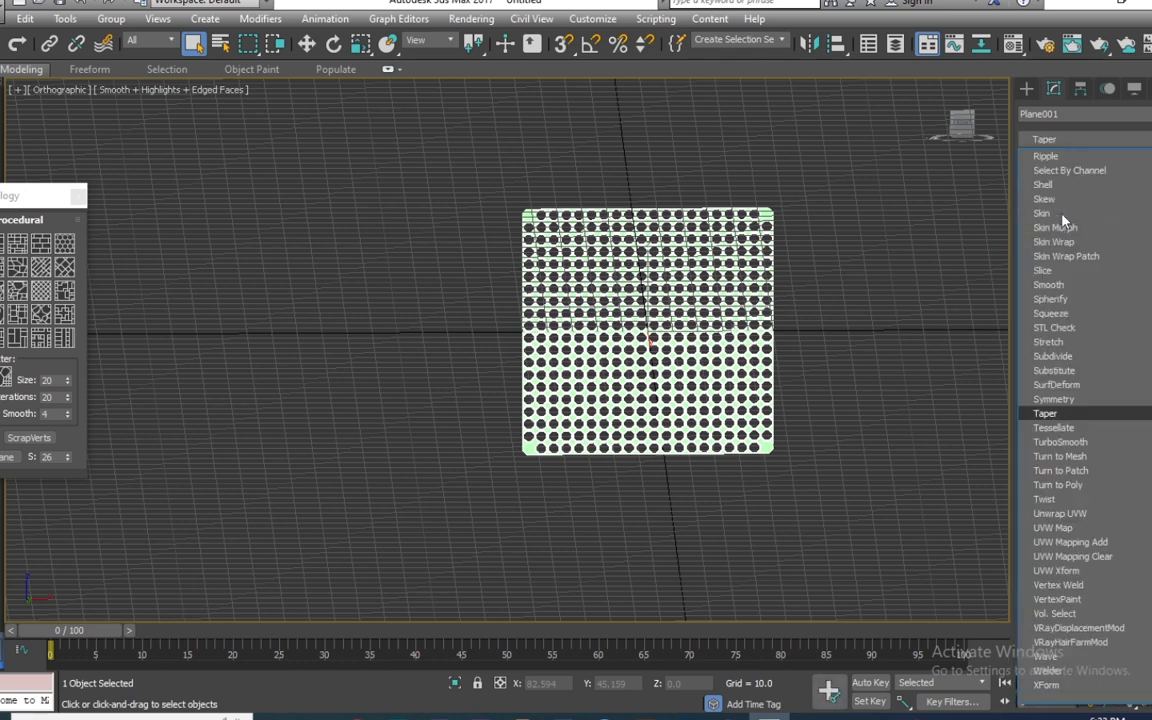
{"action": "key", "text": "t"}
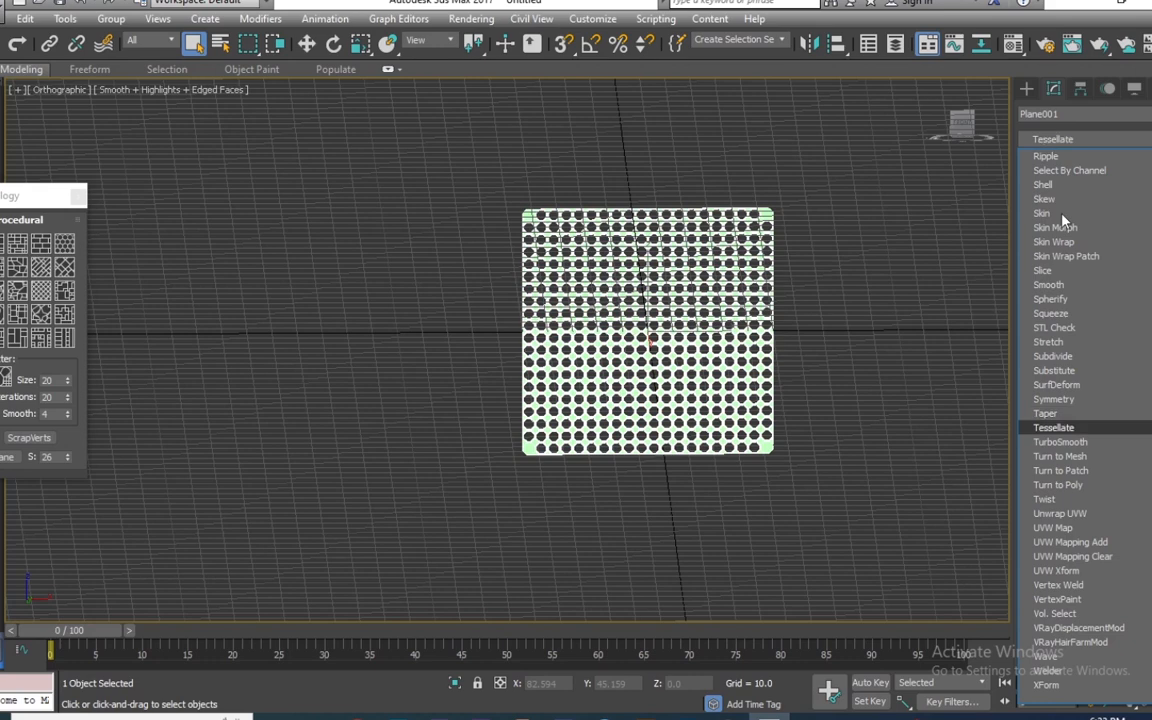
{"action": "left_click", "coordinate": [1050, 441]}
{"action": "middle_click_drag", "start_coordinate": [814, 270], "coordinate": [783, 314]}
{"action": "middle_click_drag", "start_coordinate": [699, 249], "coordinate": [695, 211]}
{"action": "scroll", "coordinate": [548, 300], "scroll_direction": "up", "scroll_amount": 8}
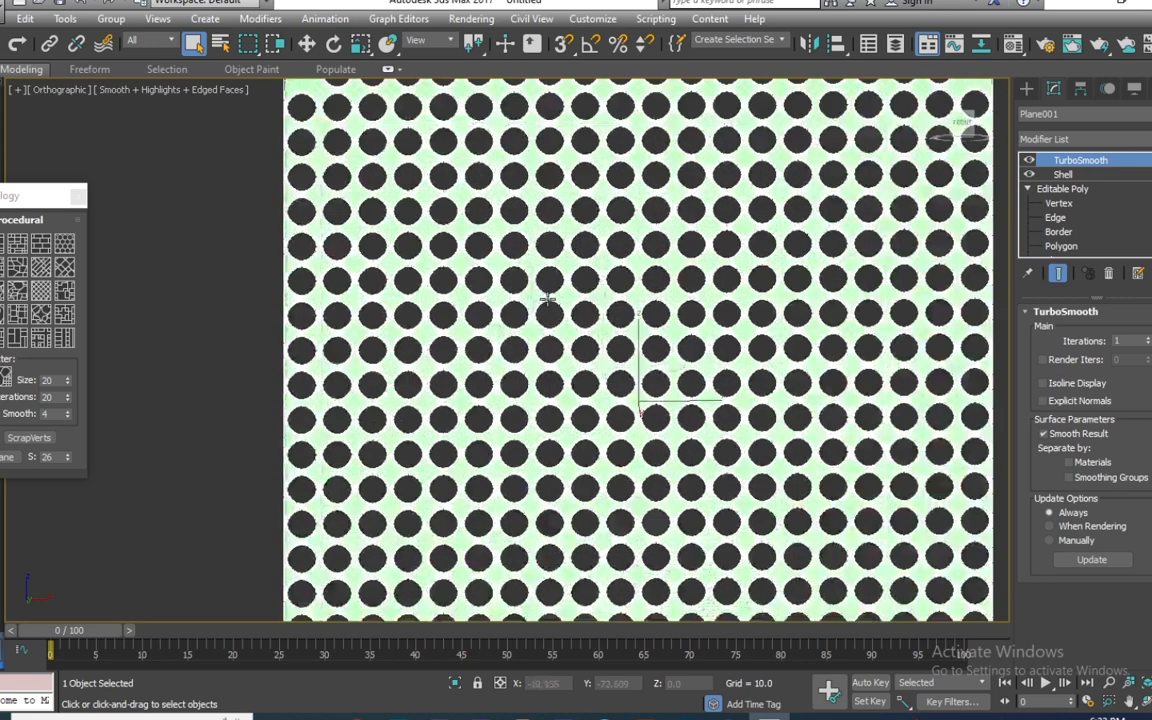
{"action": "scroll", "coordinate": [548, 300], "scroll_direction": "down", "scroll_amount": 10}
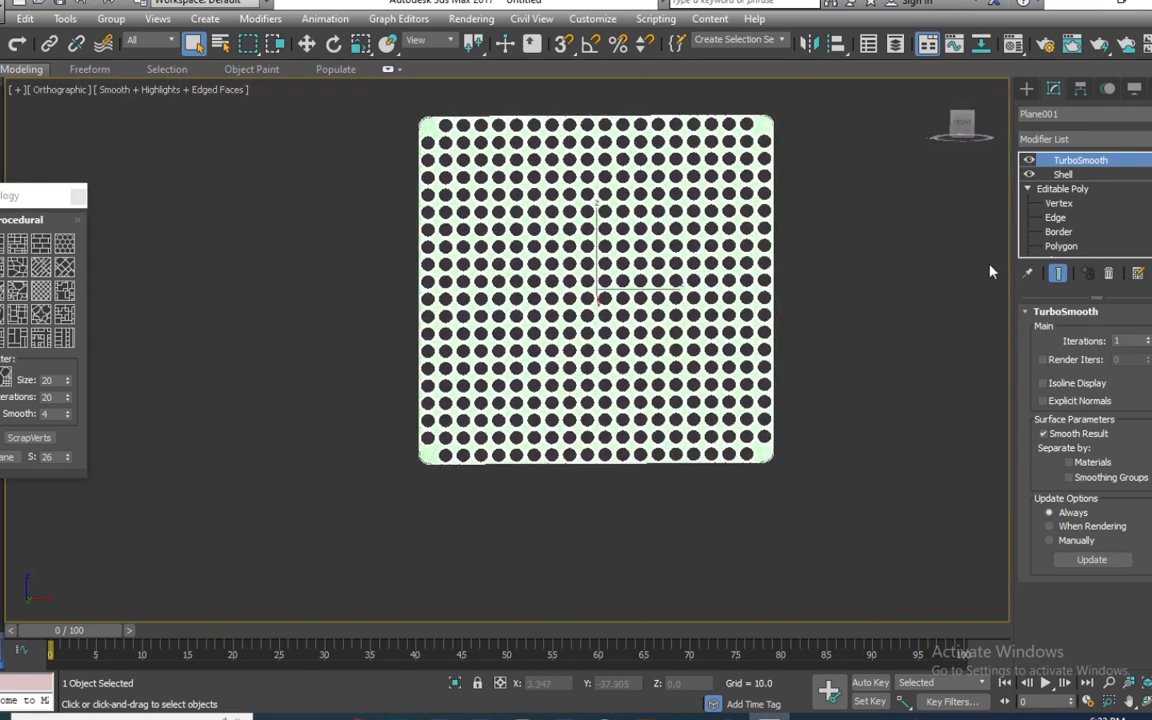
- Draw a circle spline with a radius of about 45 in the Top view, centred at the origin over the panel
{"action": "left_click", "coordinate": [1026, 91]}
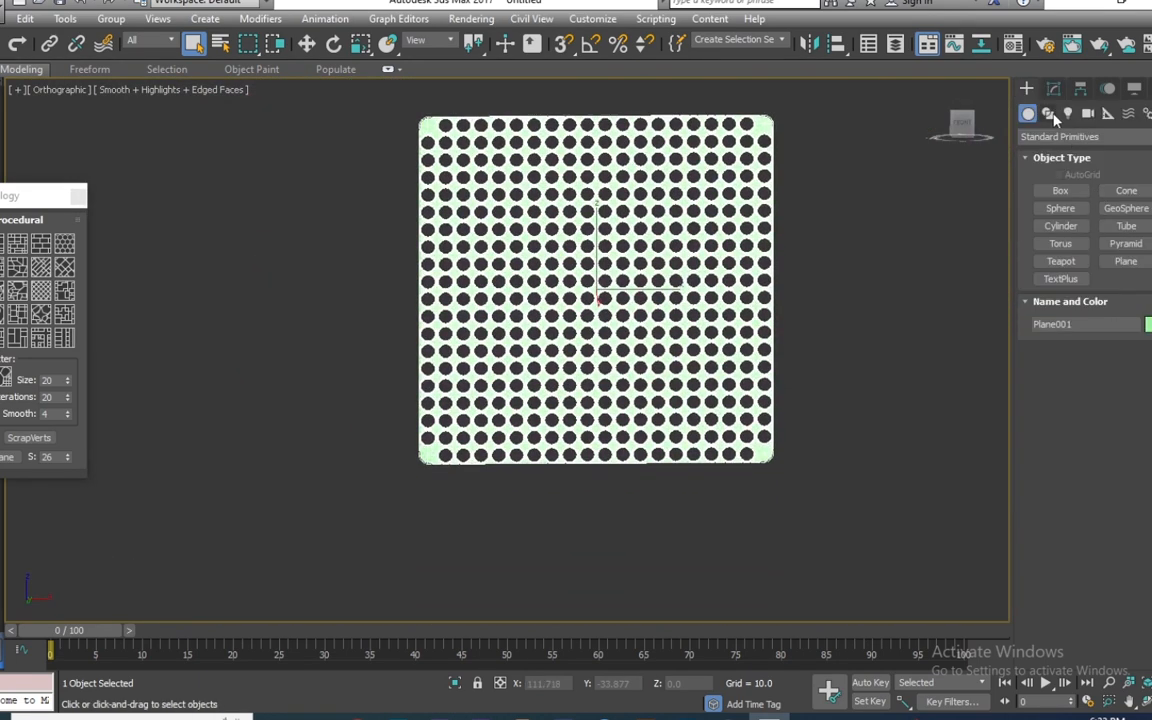
{"action": "left_click", "coordinate": [1047, 113]}
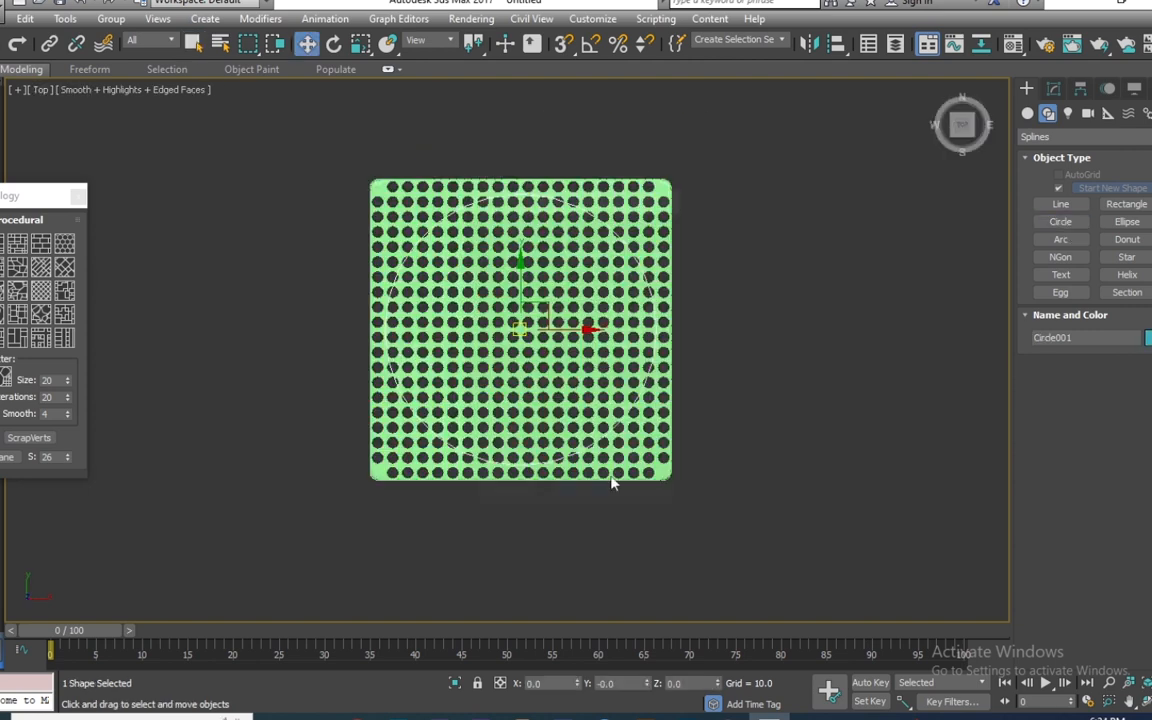
{"action": "middle_click_drag", "start_coordinate": [738, 392], "coordinate": [869, 425]}
{"action": "scroll", "coordinate": [853, 249], "scroll_direction": "up", "scroll_amount": 3}
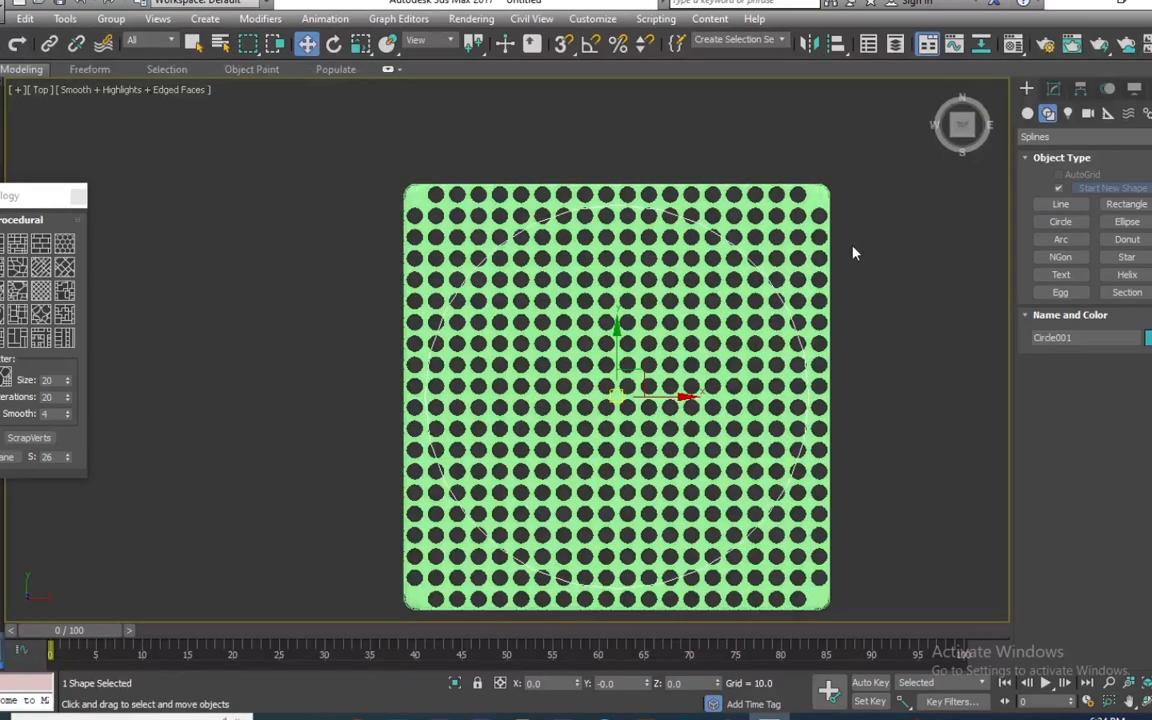
- Display the view as wireframe and enlarge the circle's radius to 47.868, just inside the panel's edges
{"action": "key", "text": "F3"}
{"action": "left_click", "coordinate": [1053, 89]}
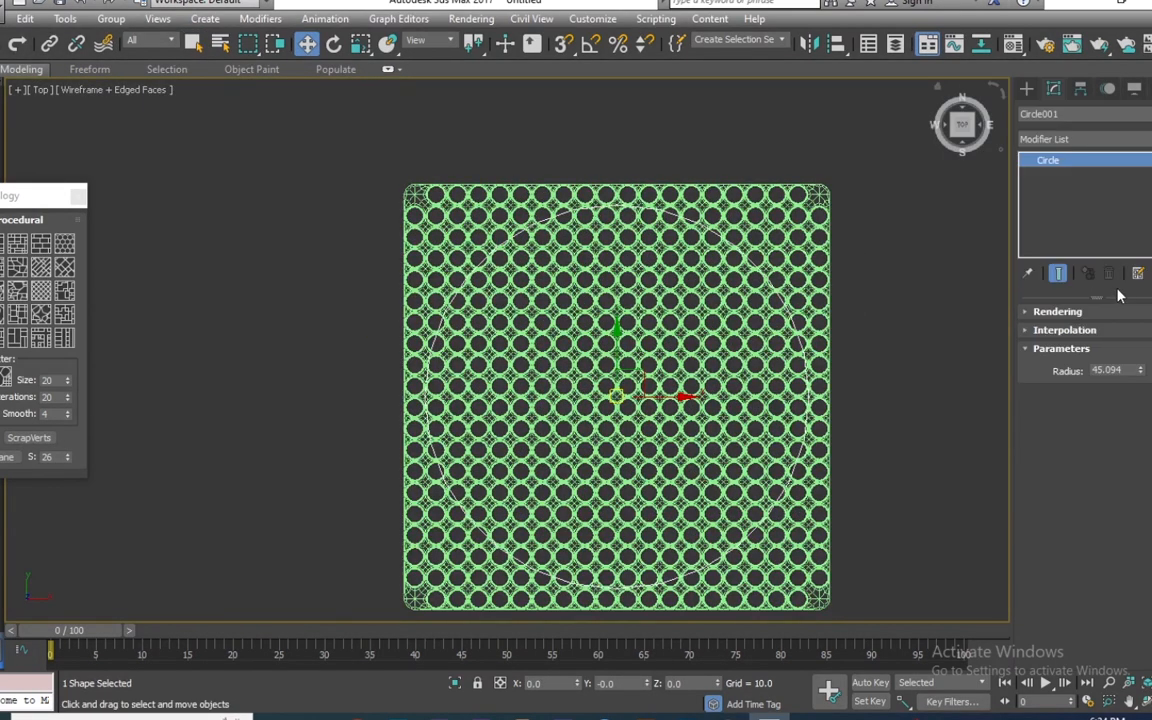
{"action": "left_click", "coordinate": [1141, 369]}
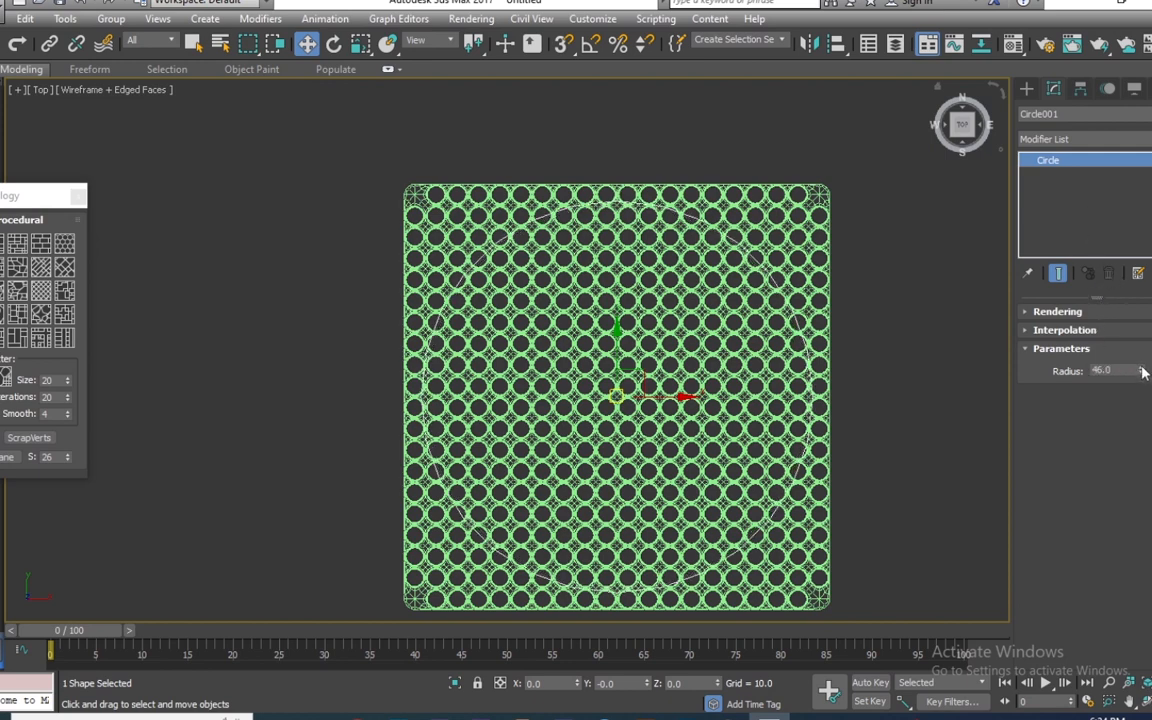
{"action": "left_click", "coordinate": [1141, 368]}
{"action": "left_click", "coordinate": [1141, 368]}
{"action": "left_click", "coordinate": [1141, 368]}
{"action": "left_click", "coordinate": [1141, 368]}
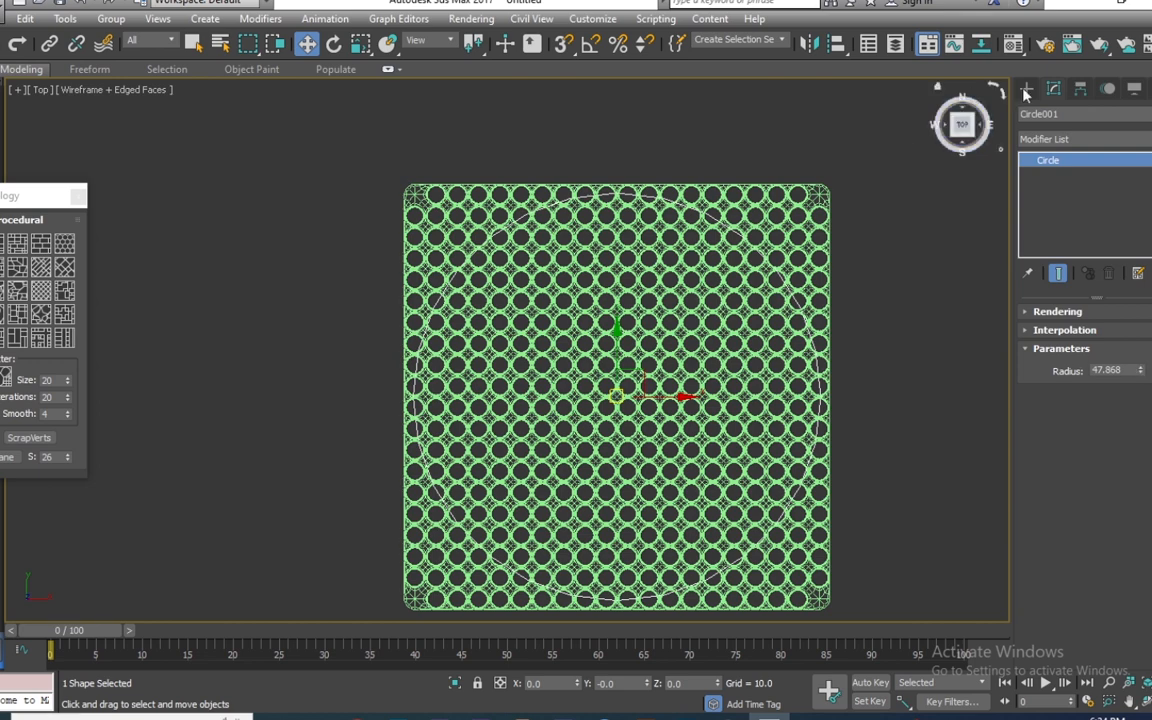
- Convert the circle to an Editable Spline and outline it outward into a wide ring extending well beyond the panel's corners
{"action": "right_click", "coordinate": [1030, 158]}
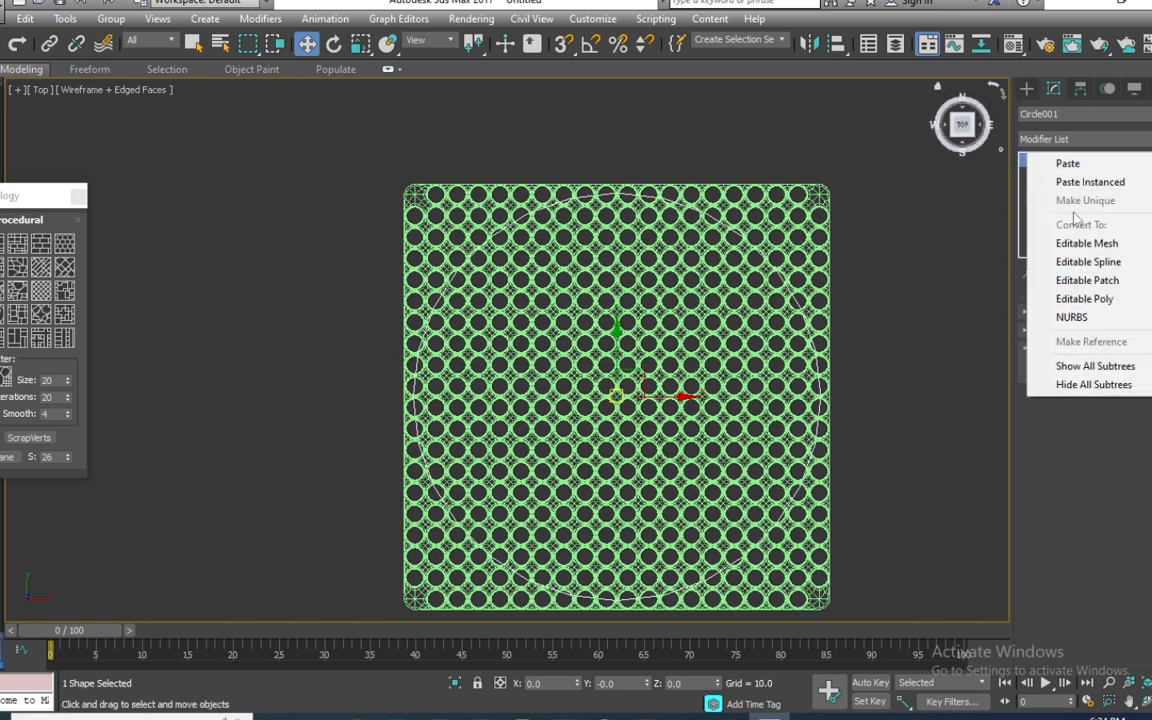
{"action": "left_click", "coordinate": [1088, 261]}
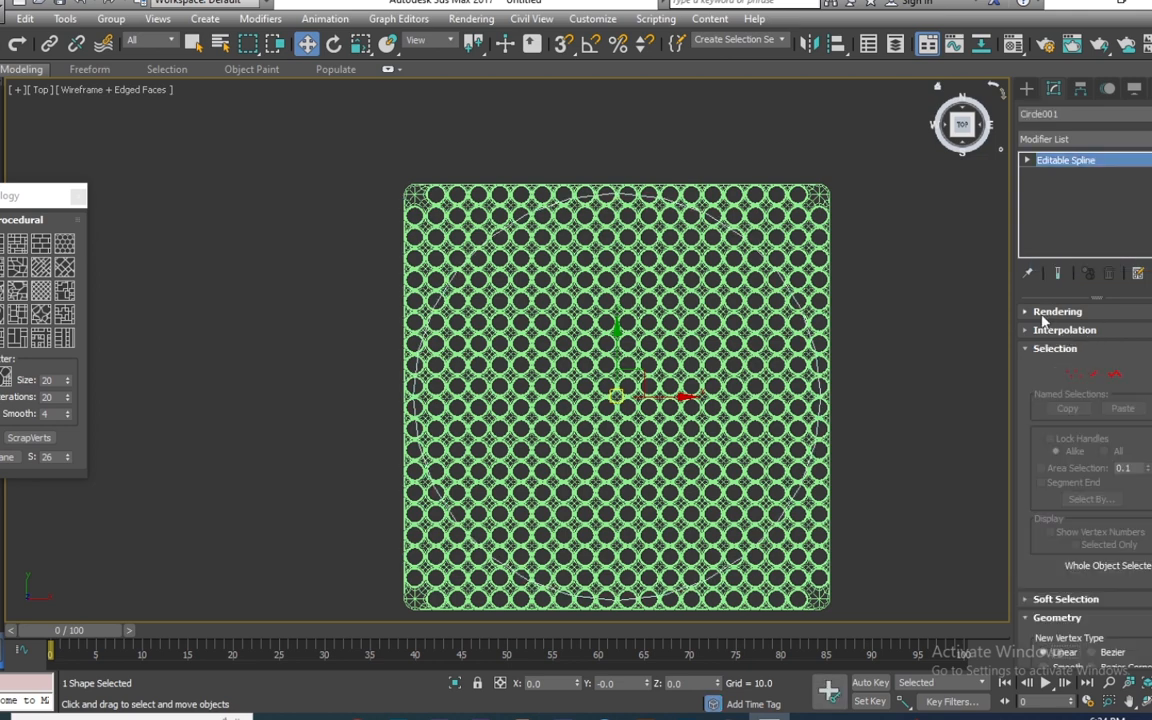
{"action": "left_click", "coordinate": [1115, 374]}
{"action": "scroll", "coordinate": [1090, 470], "scroll_direction": "down", "scroll_amount": 10}
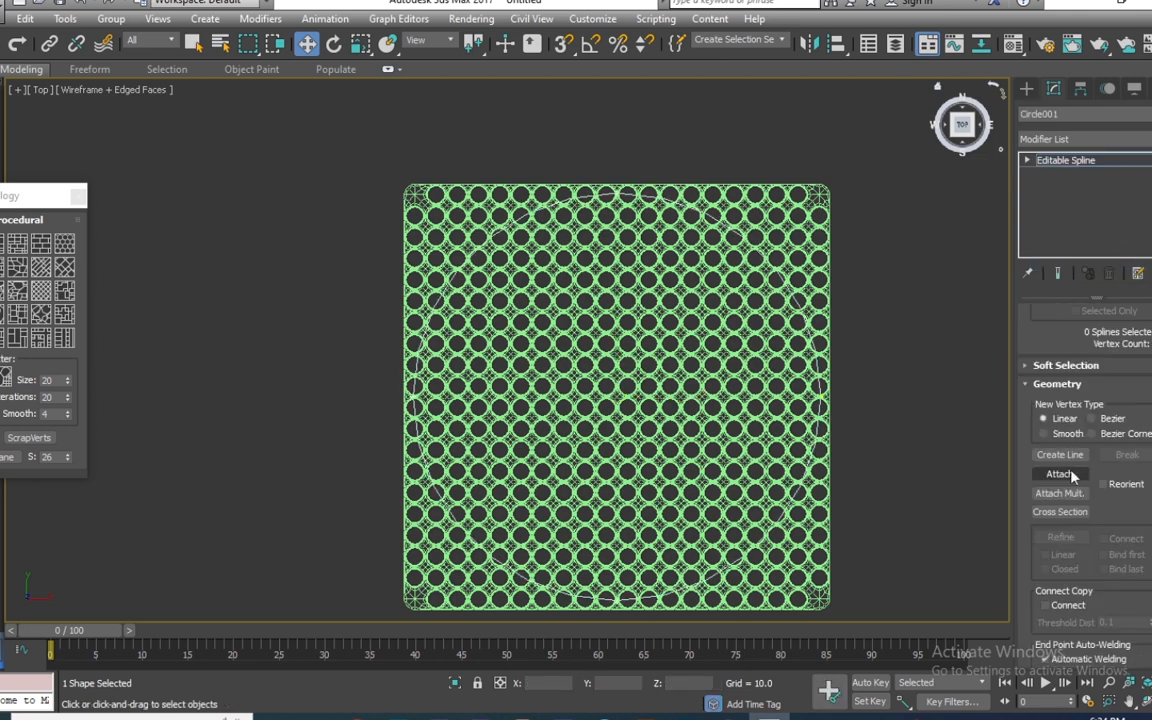
{"action": "left_click", "coordinate": [1075, 584]}
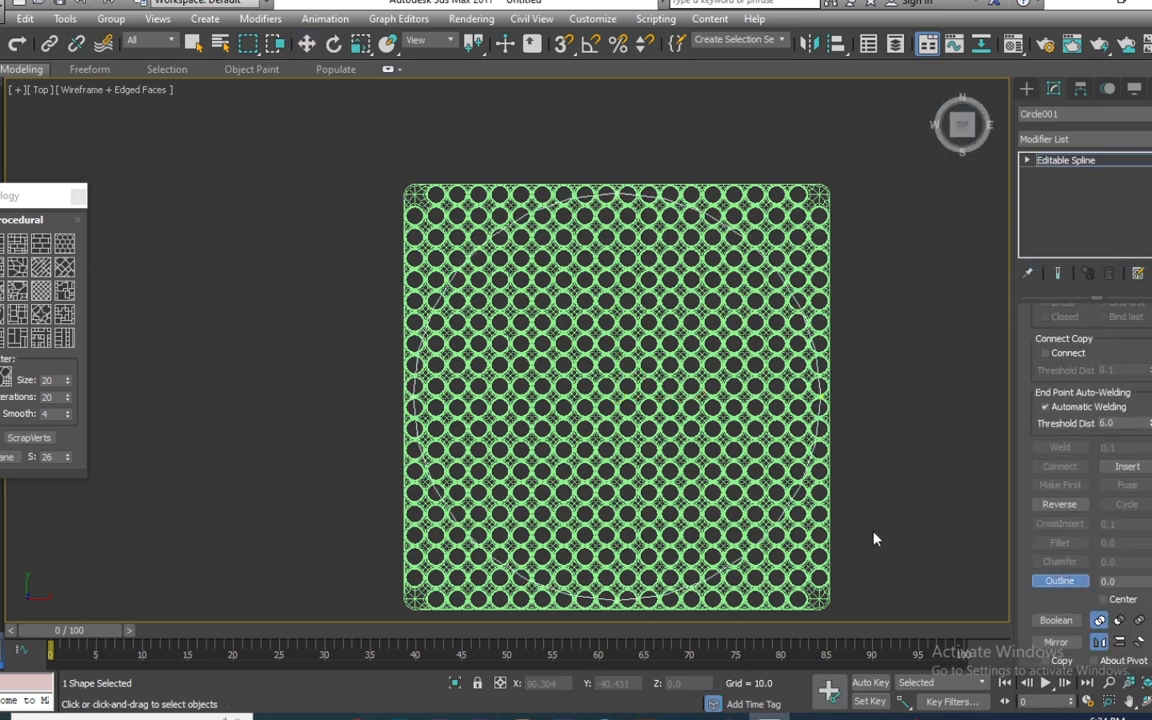
{"action": "left_click_drag", "start_coordinate": [800, 488], "coordinate": [924, 645]}
{"action": "middle_click_drag", "start_coordinate": [874, 425], "coordinate": [838, 317]}
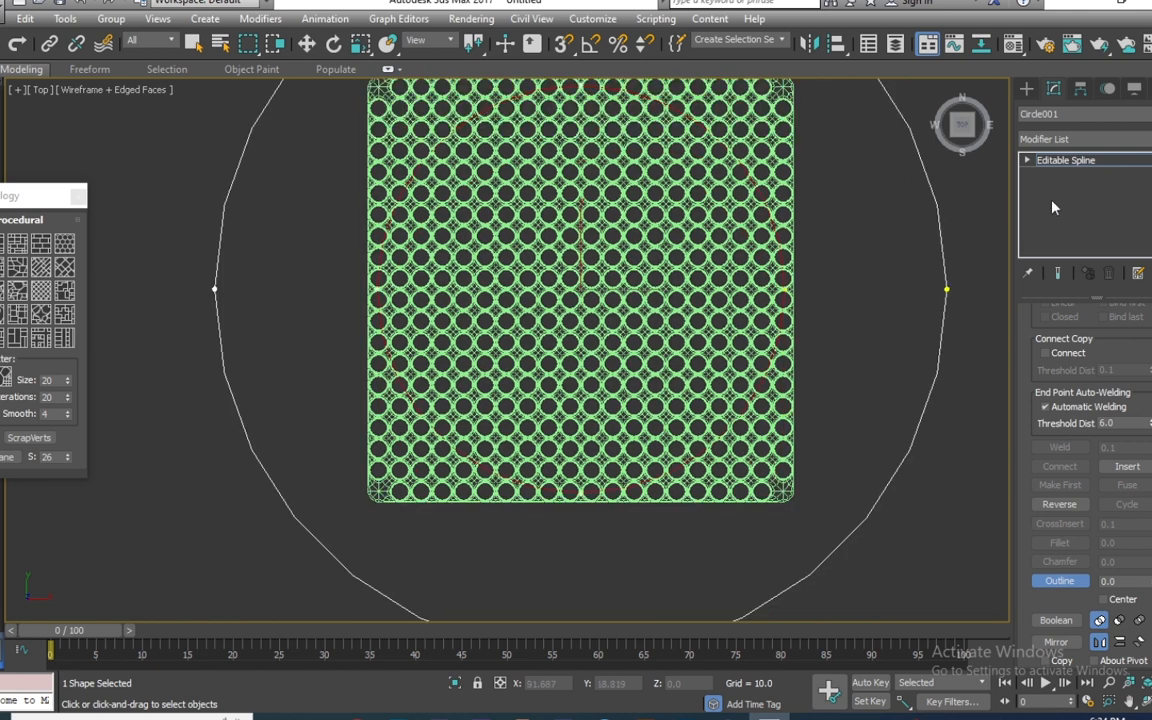
- Add an Extrude modifier with an amount of 18 to the ring-shaped spline
{"action": "left_click", "coordinate": [1085, 139]}
{"action": "scroll", "coordinate": [1053, 237], "scroll_direction": "down", "scroll_amount": 10}
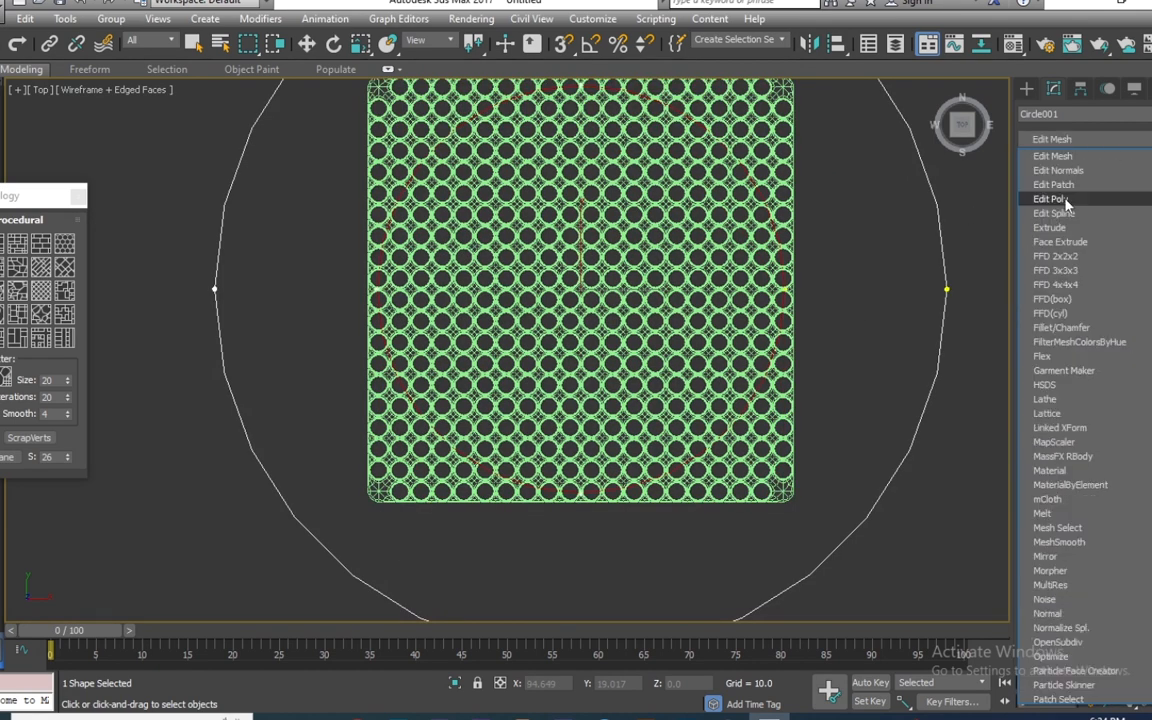
{"action": "left_click", "coordinate": [1050, 228]}
- Lower the extruded ring to about Z -6.82 around the panel in a shaded perspective view, then deselect it
{"action": "key", "text": "w"}
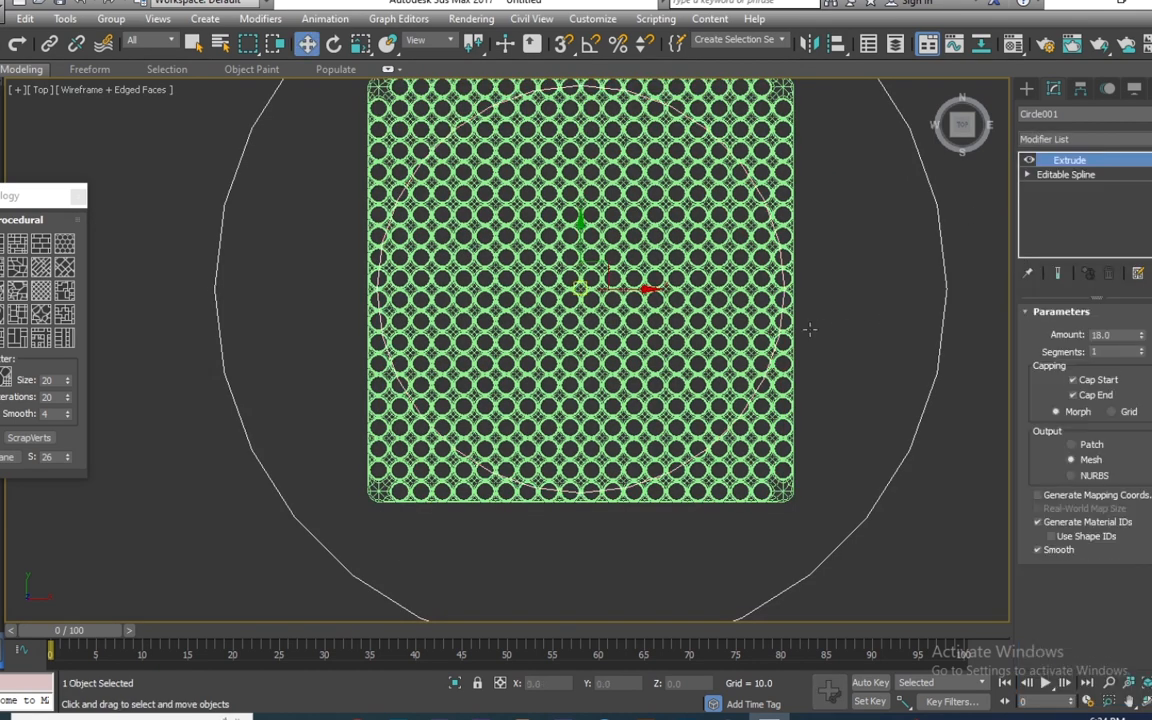
{"action": "key", "text": "p"}
{"action": "mouse_move", "coordinate": [783, 338]}
{"action": "middle_mouse_down", "text": "alt"}
{"action": "mouse_move", "coordinate": [776, 190]}
{"action": "mouse_move", "coordinate": [710, 188]}
{"action": "mouse_move", "coordinate": [784, 270]}
{"action": "middle_mouse_up", "text": "alt"}
{"action": "key", "text": "F3"}
{"action": "scroll", "coordinate": [776, 190], "scroll_direction": "down", "scroll_amount": 4}
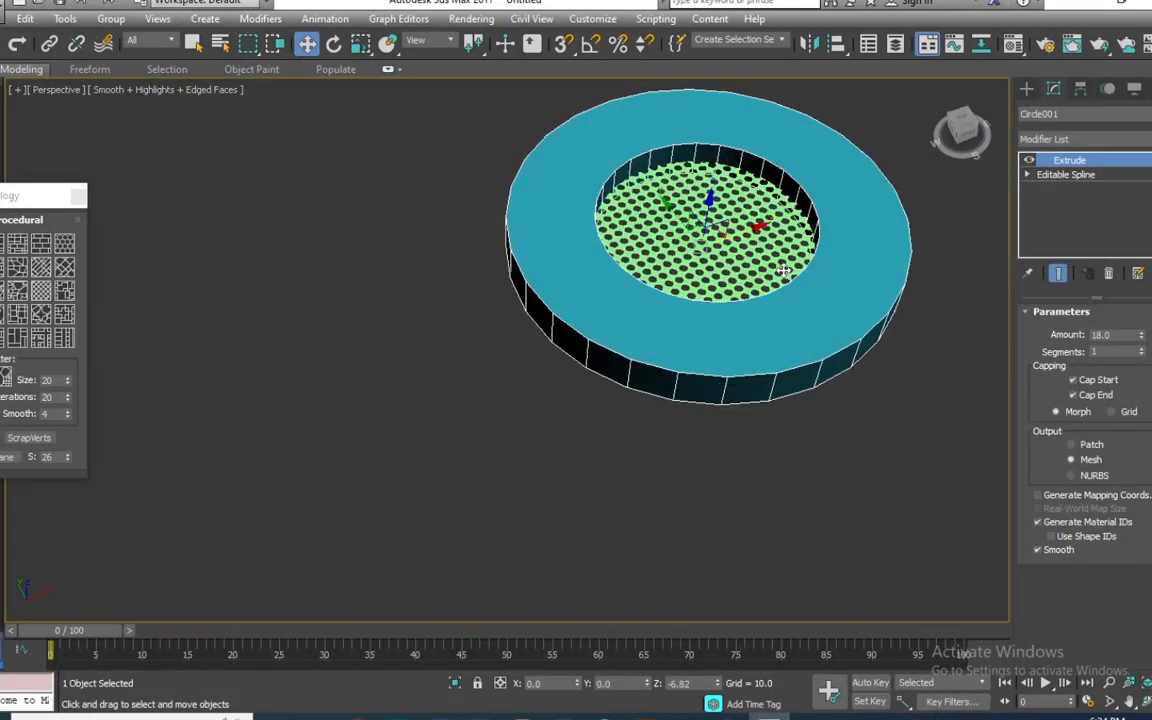
{"action": "middle_click_drag", "start_coordinate": [766, 360], "coordinate": [866, 258], "text": "alt"}
{"action": "left_click", "coordinate": [918, 218]}
{"action": "scroll", "coordinate": [918, 218], "scroll_direction": "up", "scroll_amount": 3}
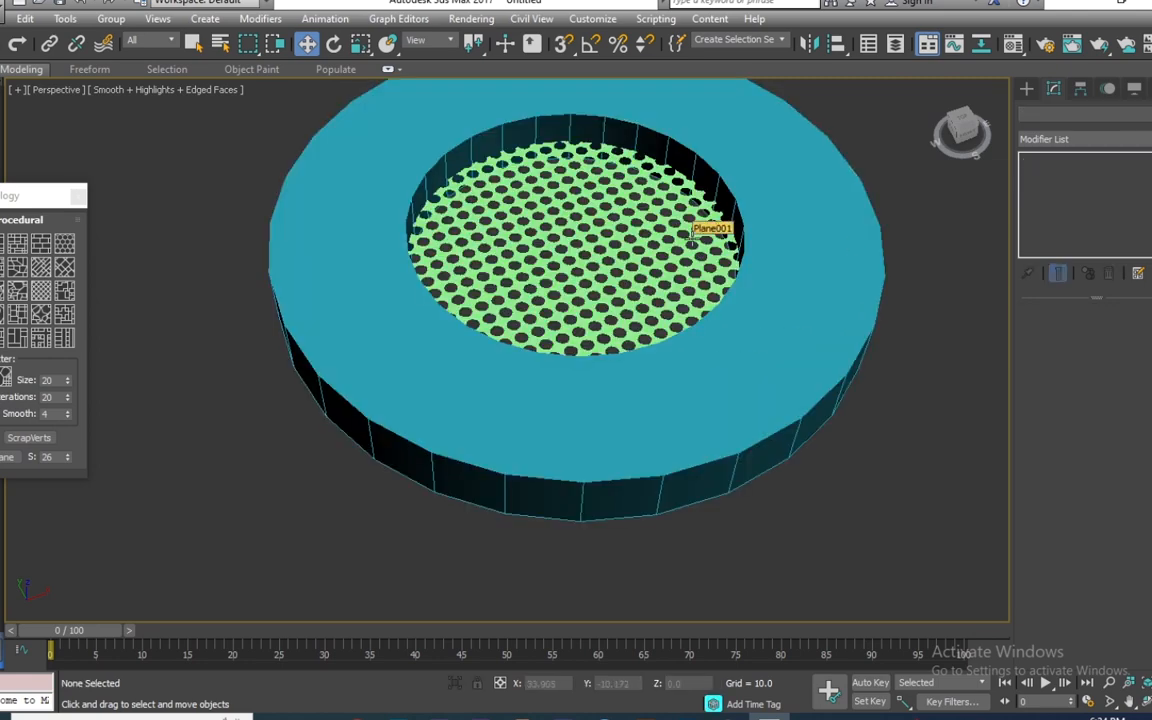
- Collapse the ring's Extrude modifier and convert the ring to an Editable Poly
{"action": "left_click", "coordinate": [777, 231]}
{"action": "right_click", "coordinate": [1030, 160]}
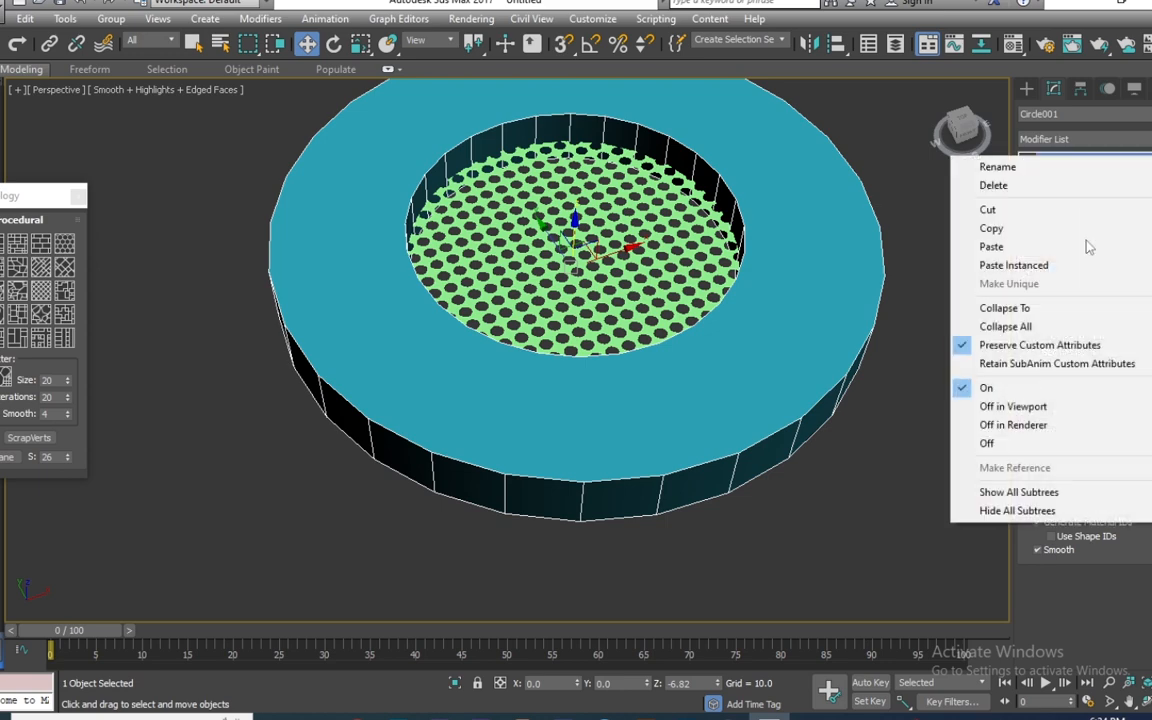
{"action": "left_click", "coordinate": [1005, 309]}
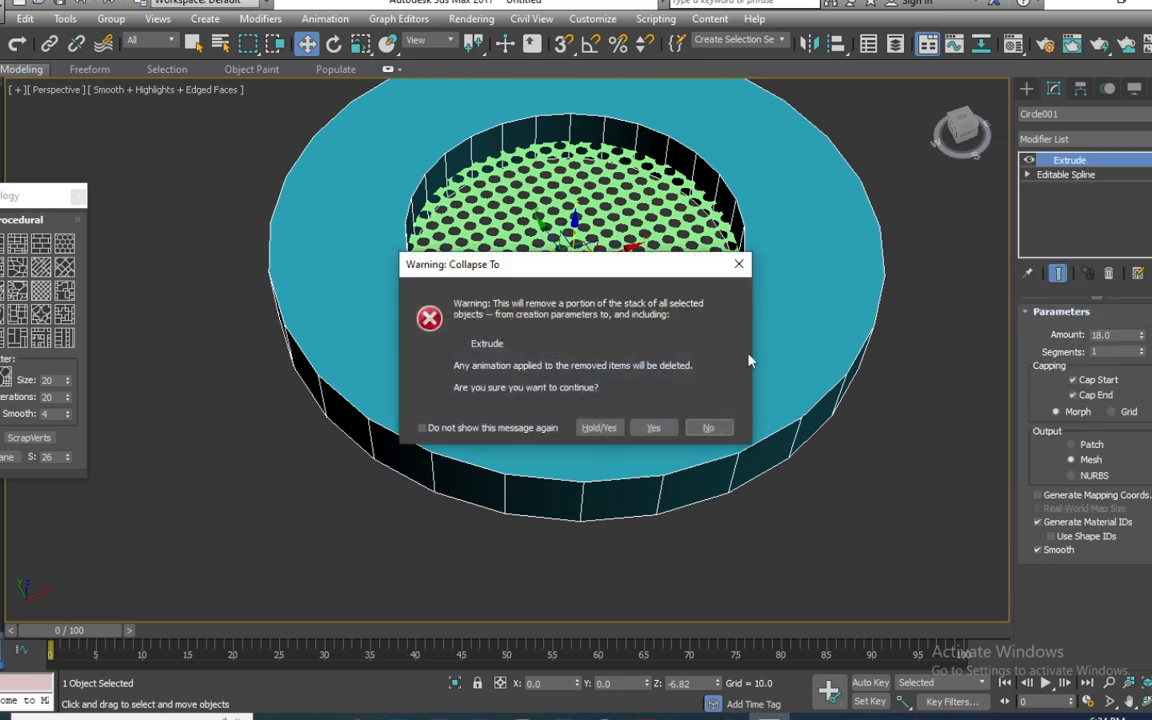
{"action": "left_click", "coordinate": [652, 427]}
{"action": "right_click", "coordinate": [1040, 162]}
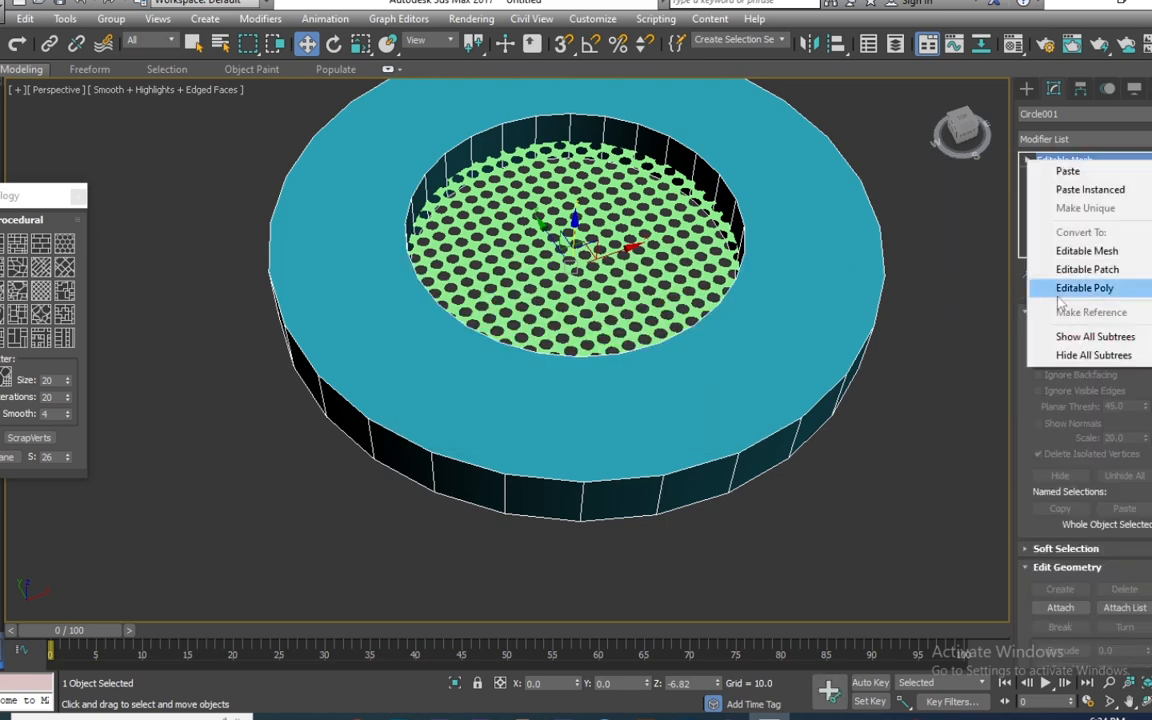
{"action": "left_click", "coordinate": [1068, 290]}
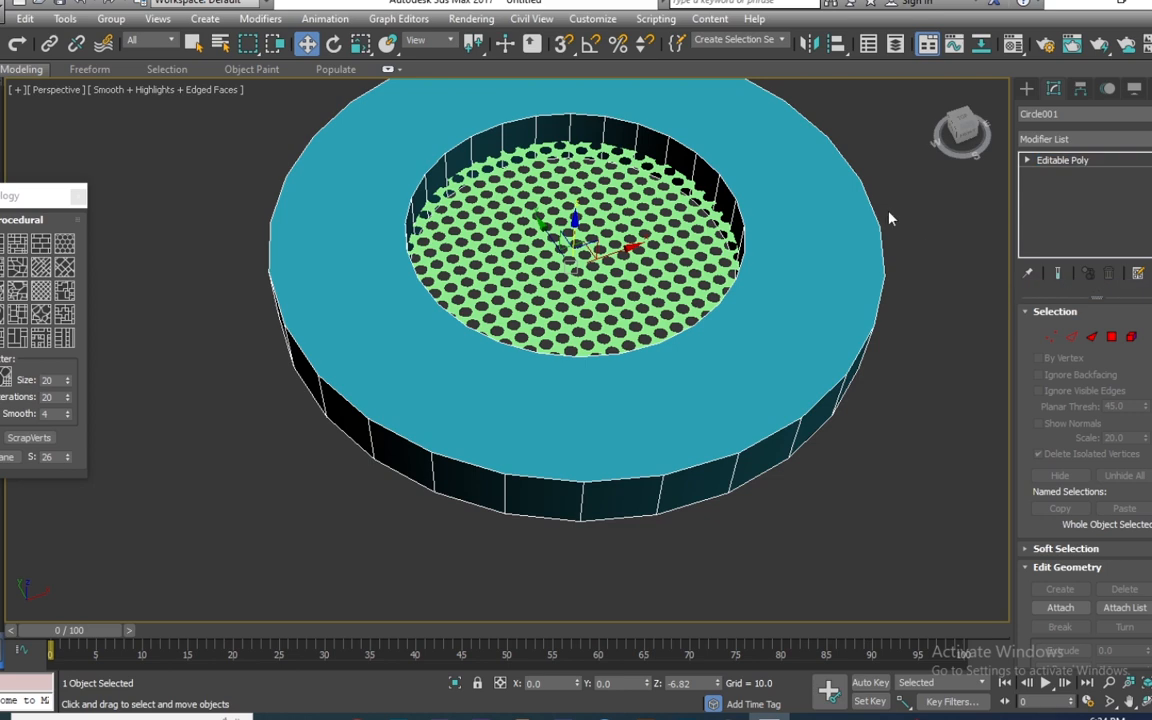
- Collapse the perforated panel's modifier stack, convert the panel to an Editable Poly, and select the ring again
{"action": "left_click", "coordinate": [662, 218]}
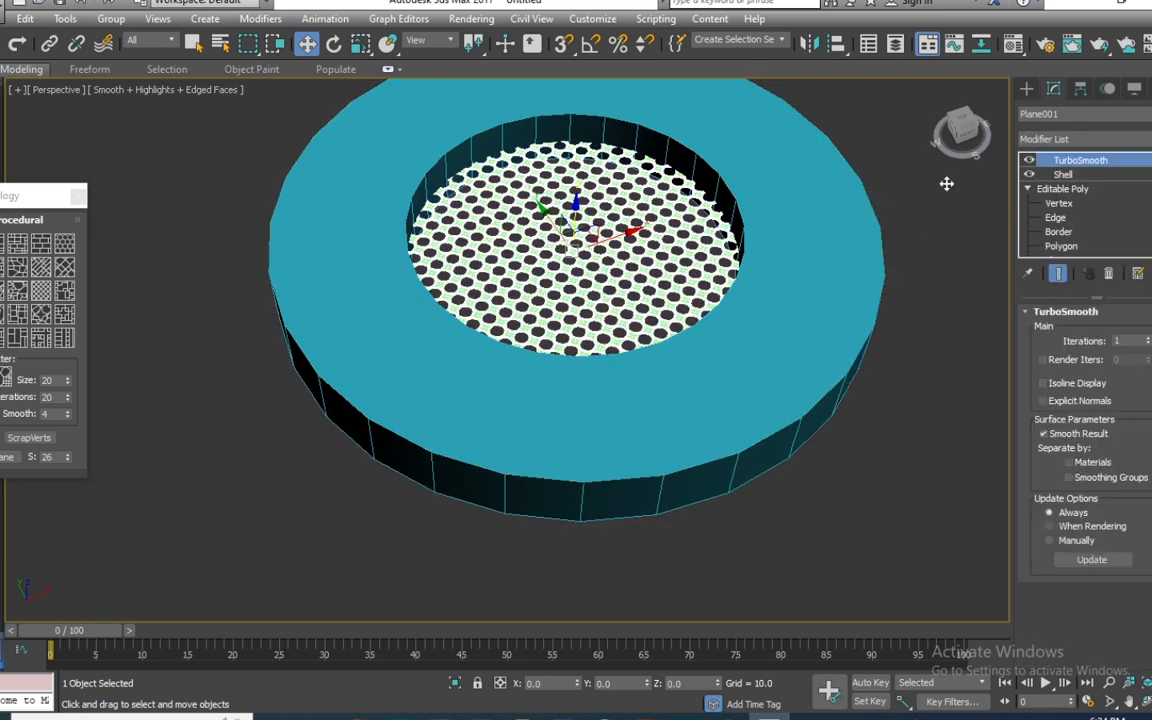
{"action": "right_click", "coordinate": [1101, 166]}
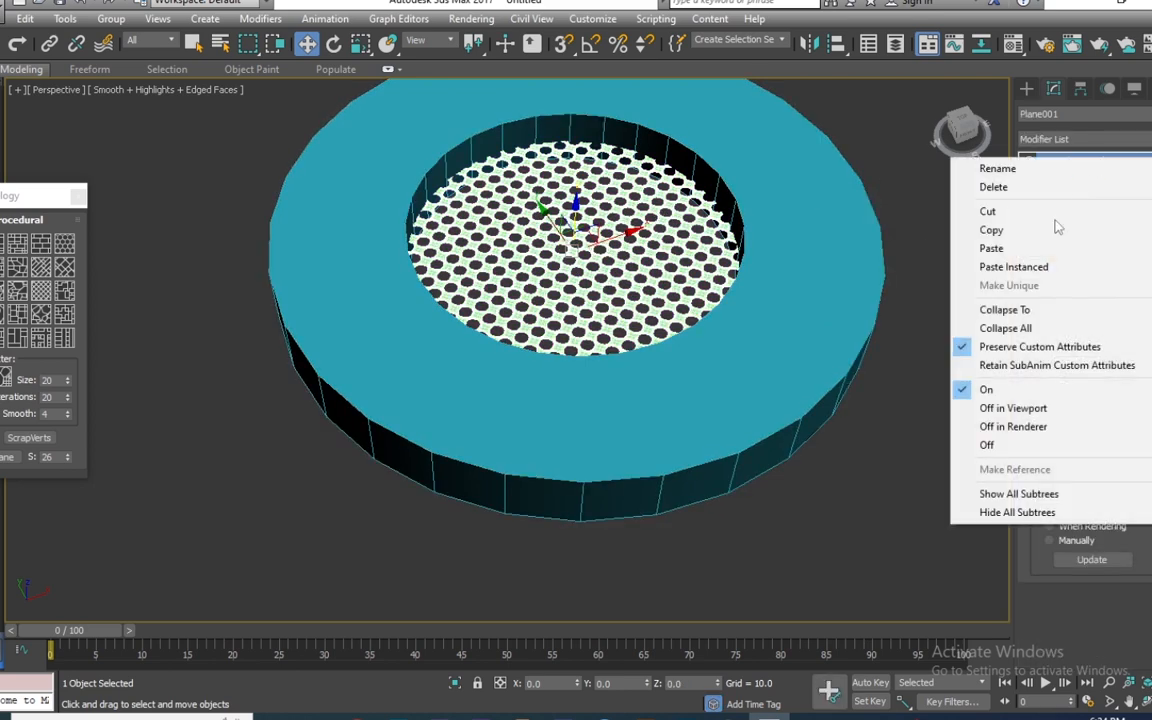
{"action": "left_click", "coordinate": [1018, 309]}
{"action": "left_click", "coordinate": [653, 428]}
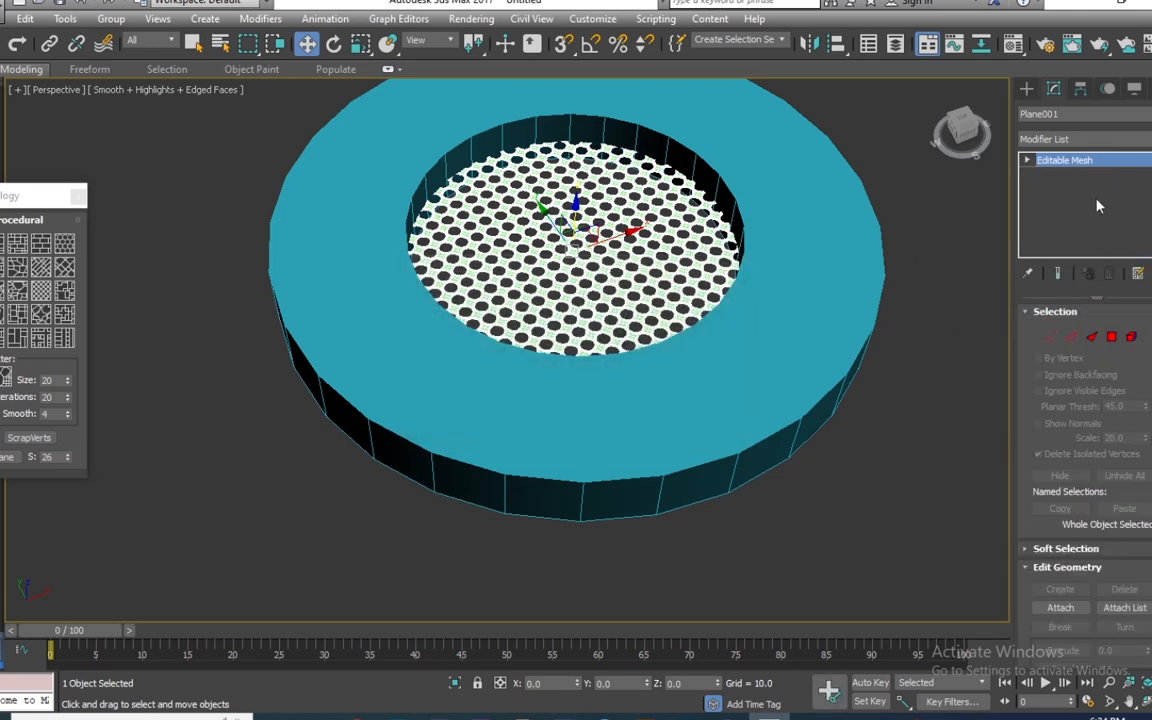
{"action": "right_click", "coordinate": [1091, 165]}
{"action": "left_click", "coordinate": [1034, 427]}
{"action": "right_click", "coordinate": [1088, 168]}
{"action": "left_click", "coordinate": [1090, 283]}
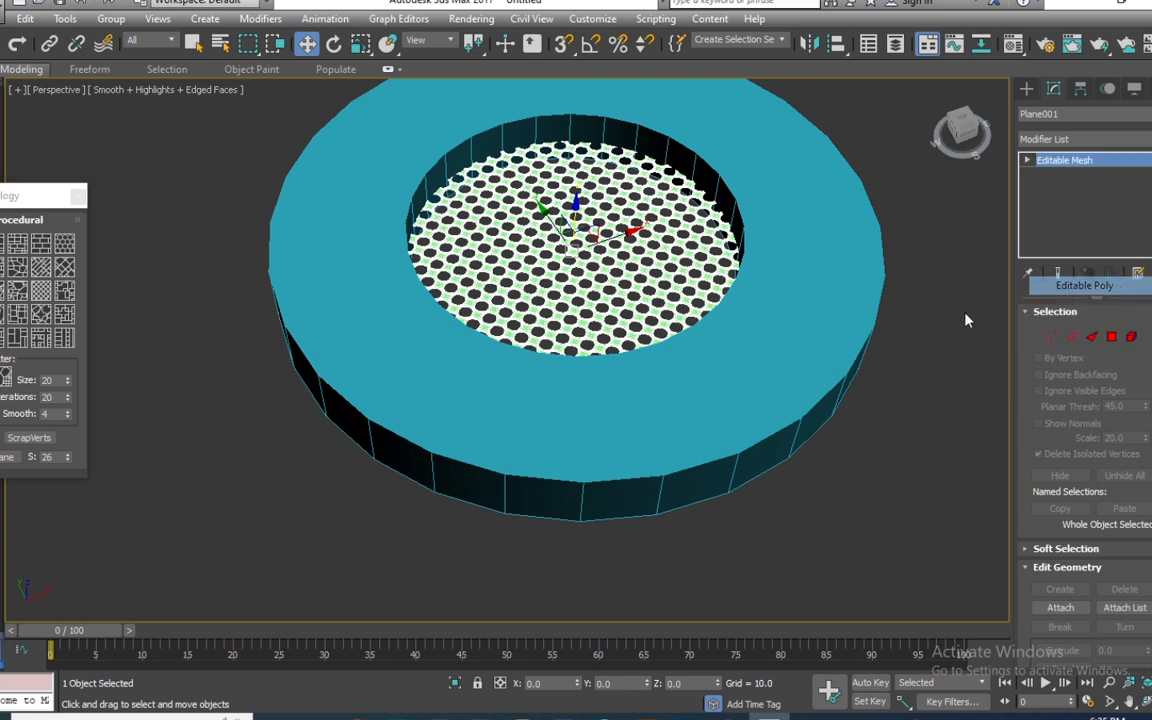
{"action": "middle_click_drag", "start_coordinate": [951, 339], "coordinate": [920, 401]}
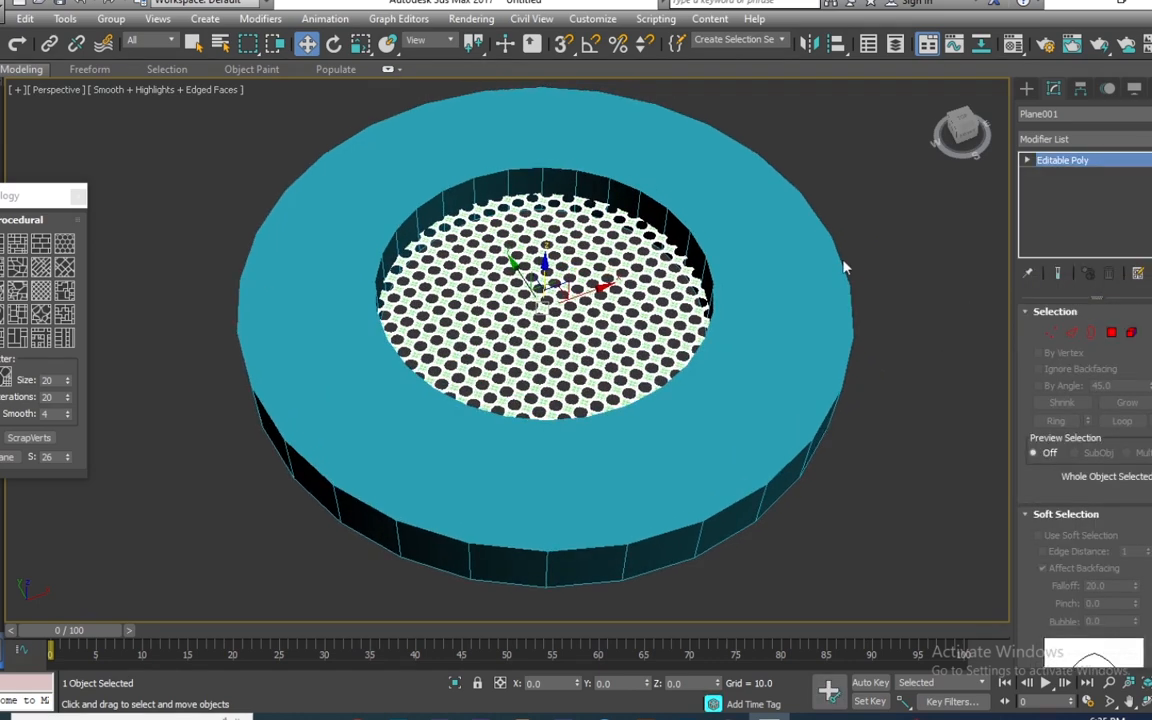
{"action": "left_click", "coordinate": [799, 245]}
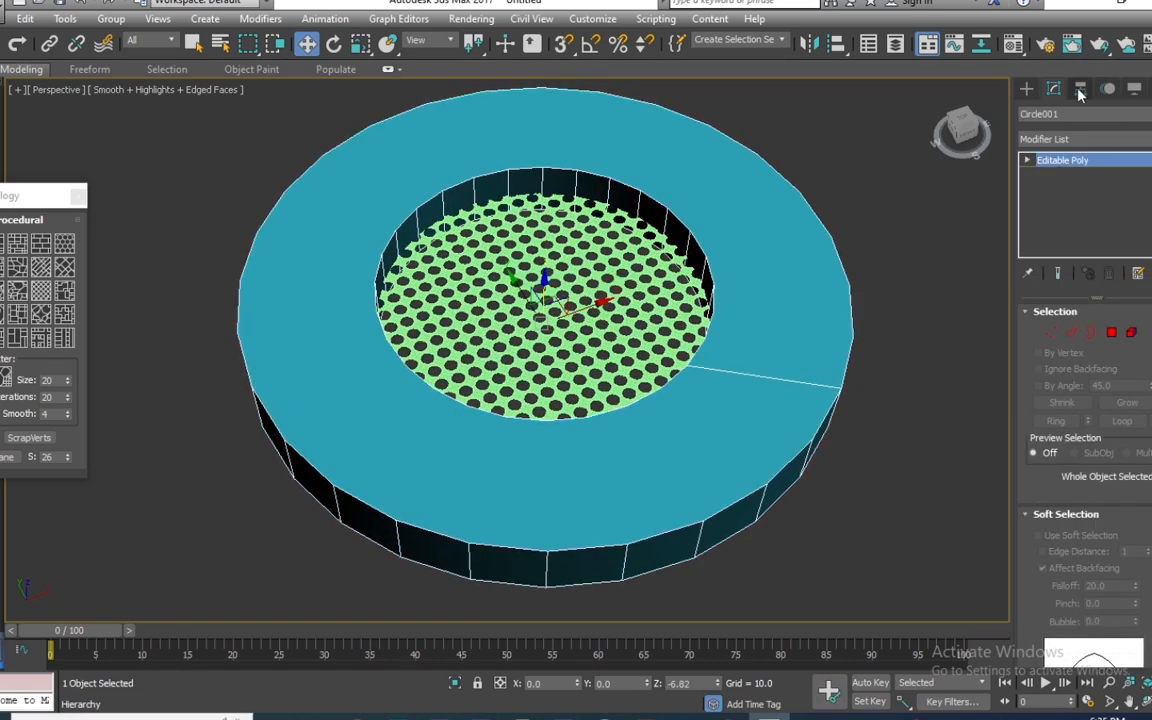
- Apply a ProCutter compound object to the ring with Stock Outside Cutter enabled, picking the perforated panel as the stock object
{"action": "left_click", "coordinate": [1028, 90]}
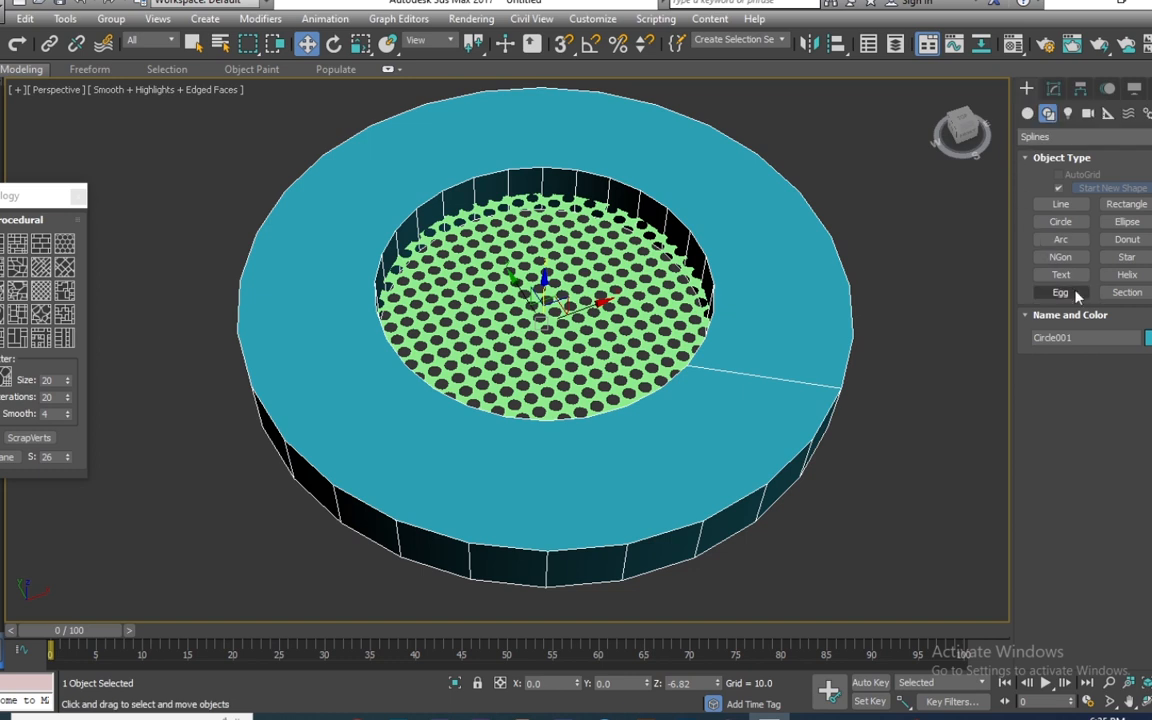
{"action": "left_click", "coordinate": [1028, 113]}
{"action": "left_click", "coordinate": [1040, 137]}
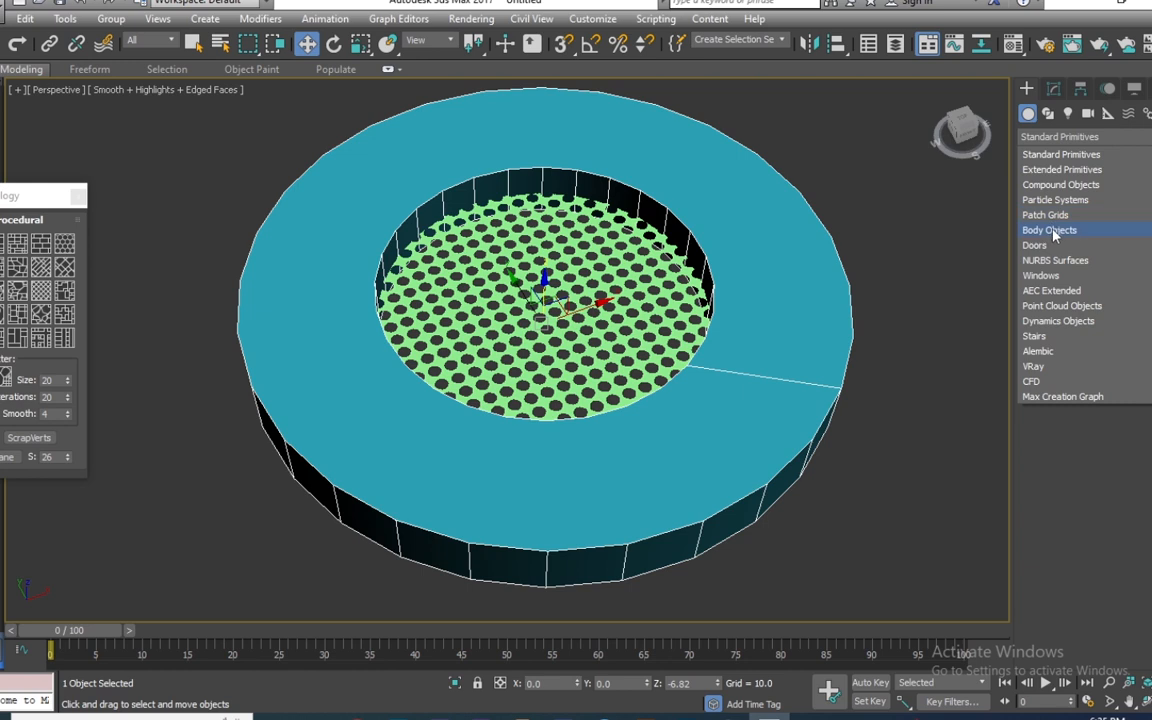
{"action": "left_click", "coordinate": [1055, 185]}
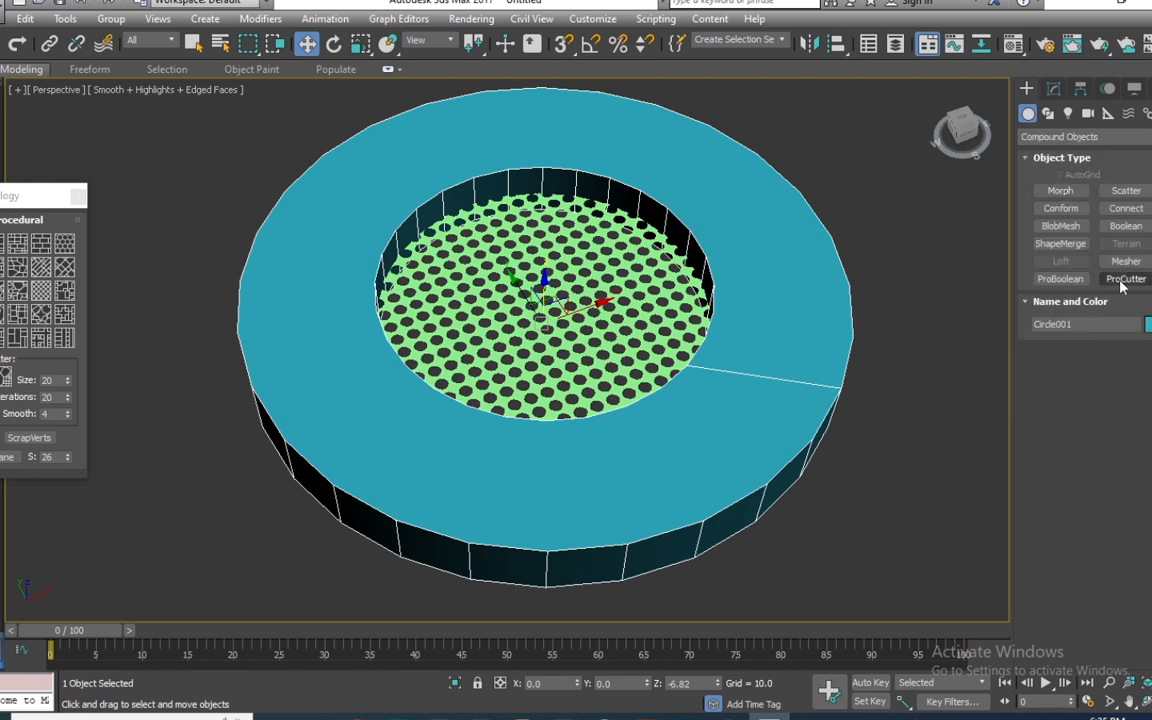
{"action": "left_click", "coordinate": [1122, 282]}
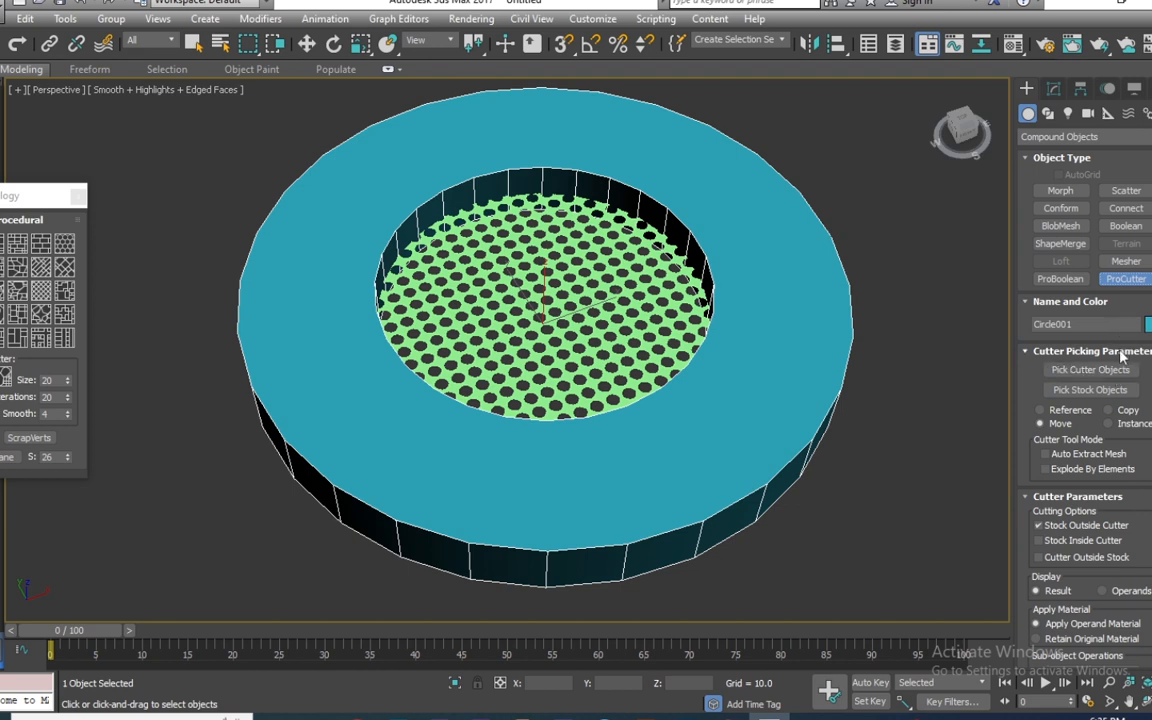
{"action": "left_click", "coordinate": [1060, 392]}
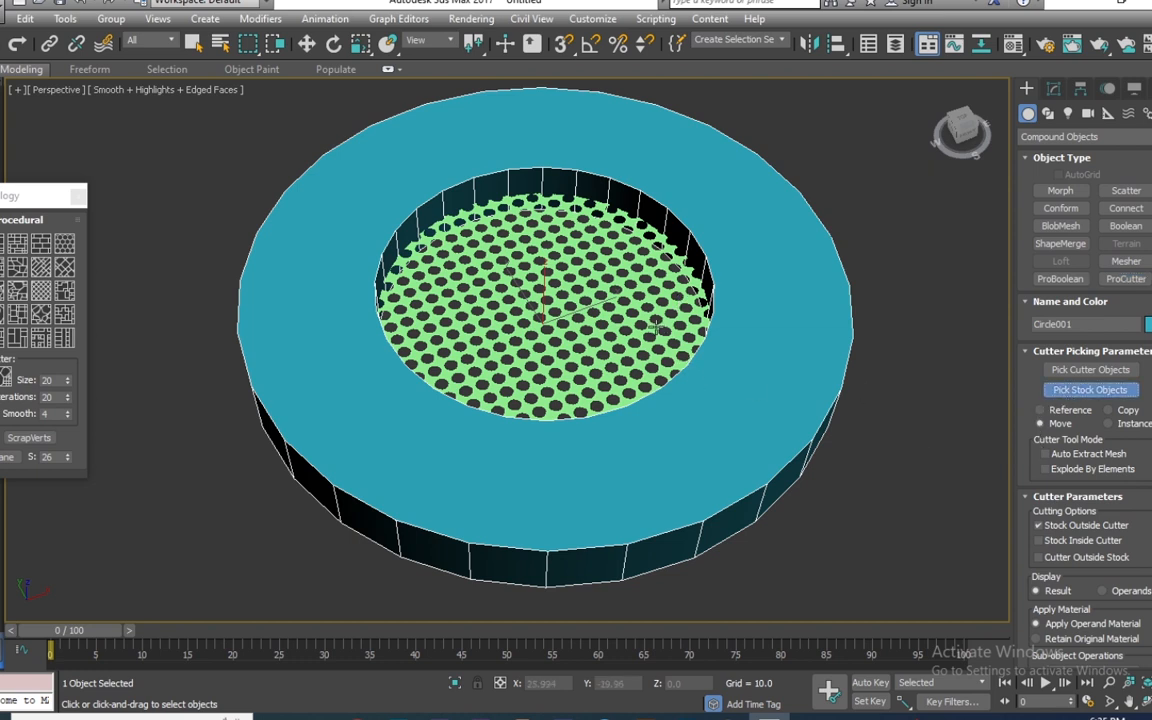
{"action": "left_click", "coordinate": [692, 391]}
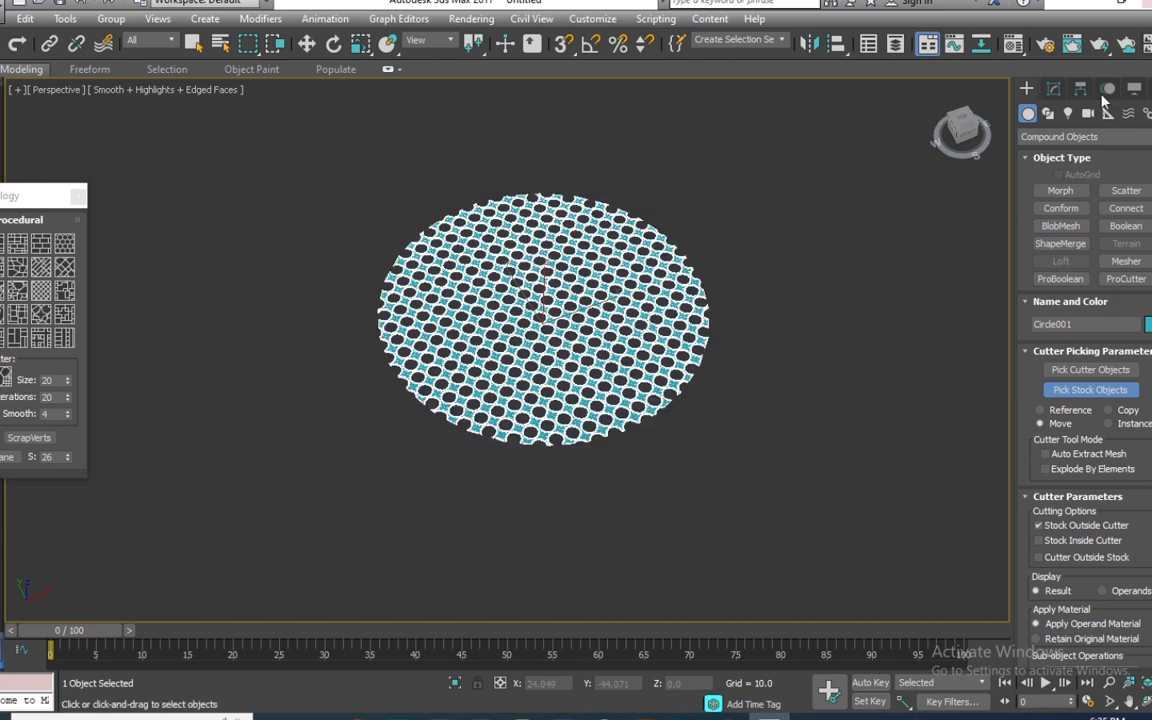
- Convert the ProCutter result to an Editable Poly and deselect it
{"action": "left_click", "coordinate": [1053, 88]}
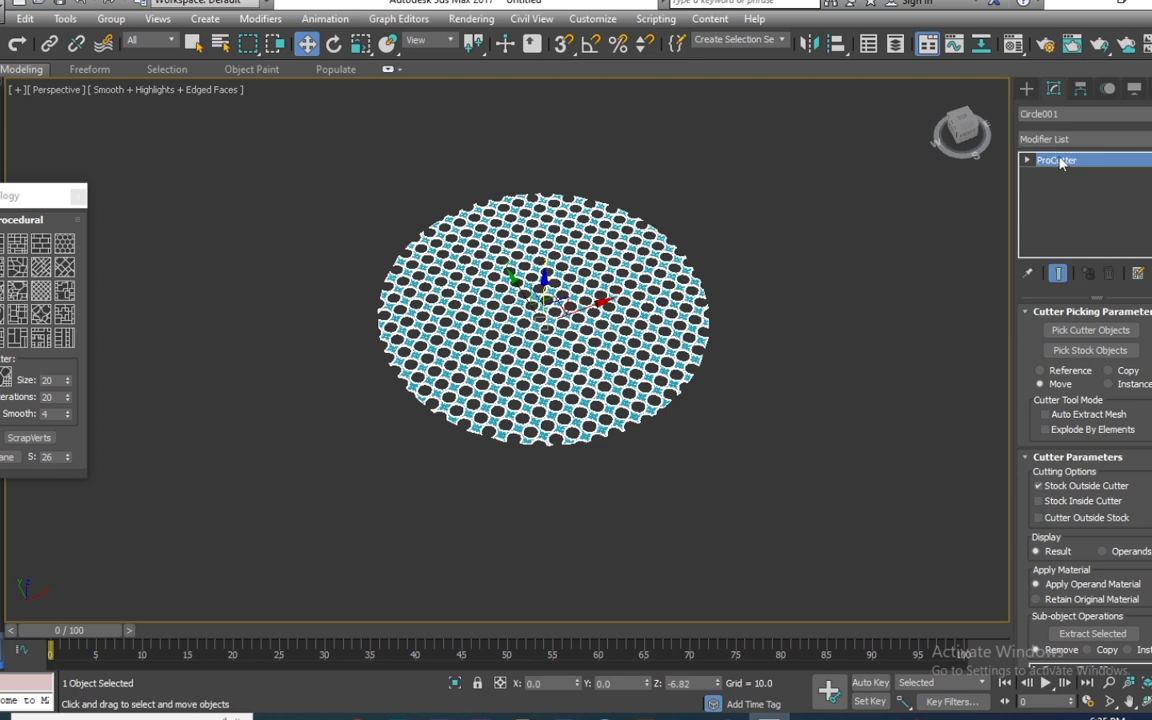
{"action": "right_click", "coordinate": [1061, 163]}
{"action": "left_click", "coordinate": [1118, 266]}
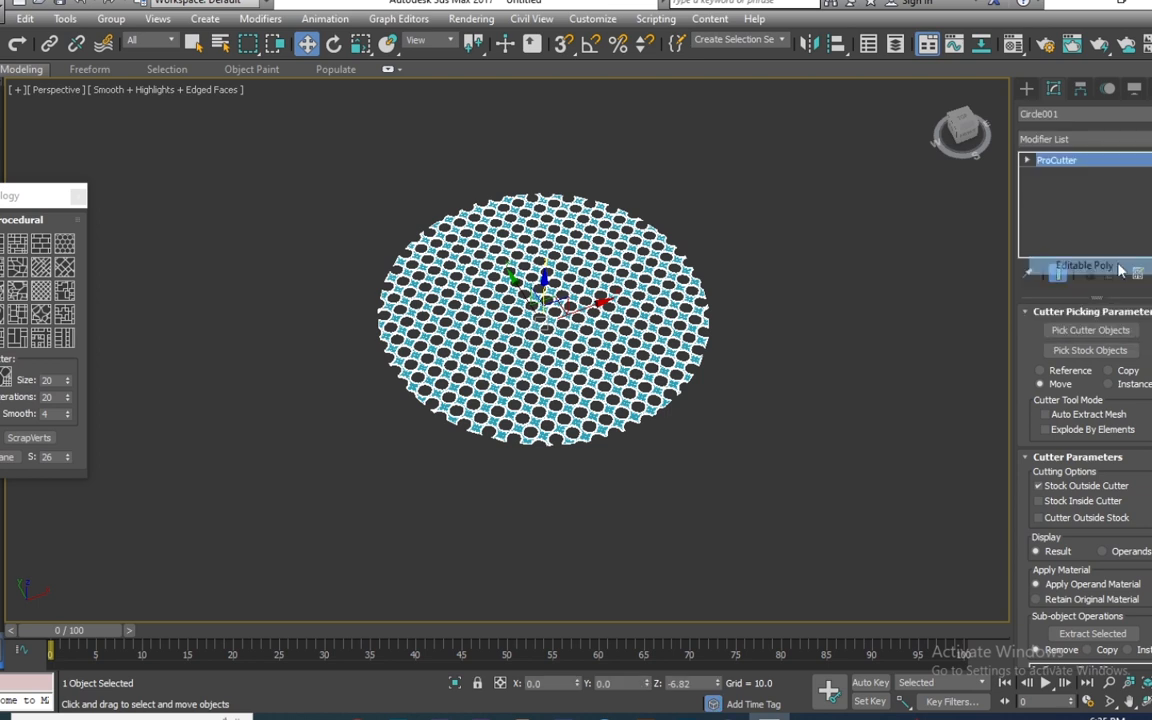
{"action": "left_click", "coordinate": [780, 258]}
- Examine the trimmed round panel's mesh and hole edges in wireframe and shaded perspective, select the panel, and check it in Top view
{"action": "key", "text": "F3"}
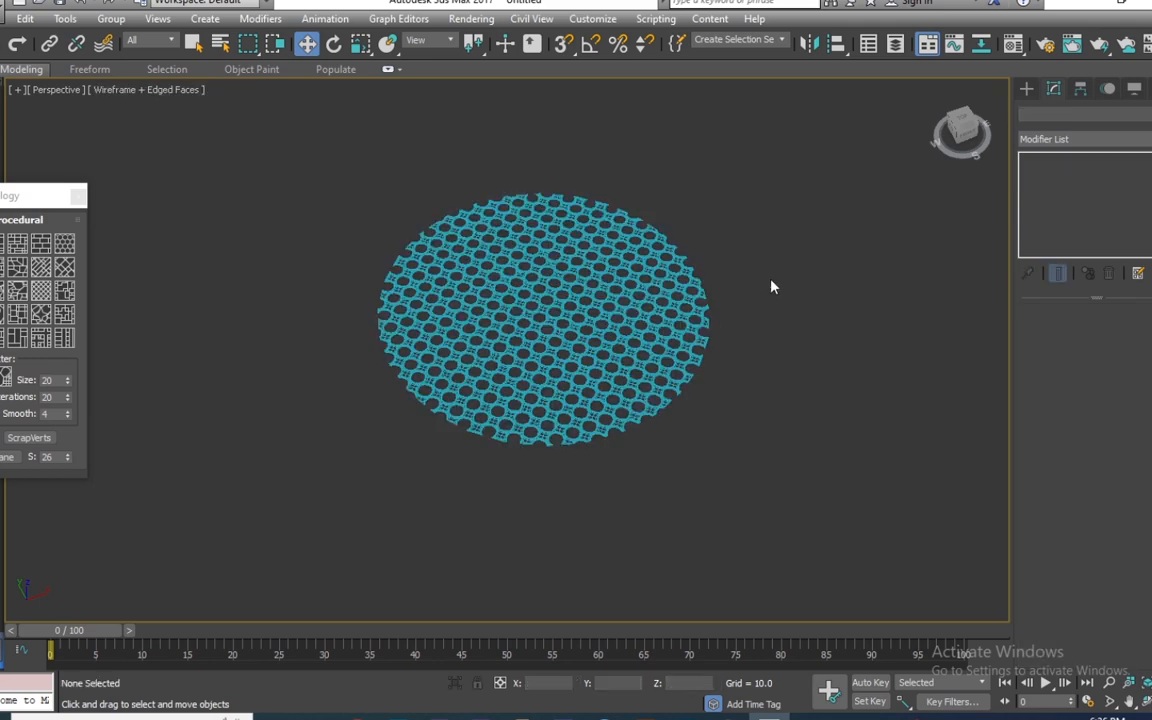
{"action": "middle_click_drag", "start_coordinate": [771, 287], "coordinate": [856, 350]}
{"action": "scroll", "coordinate": [731, 367], "scroll_direction": "up", "scroll_amount": 6}
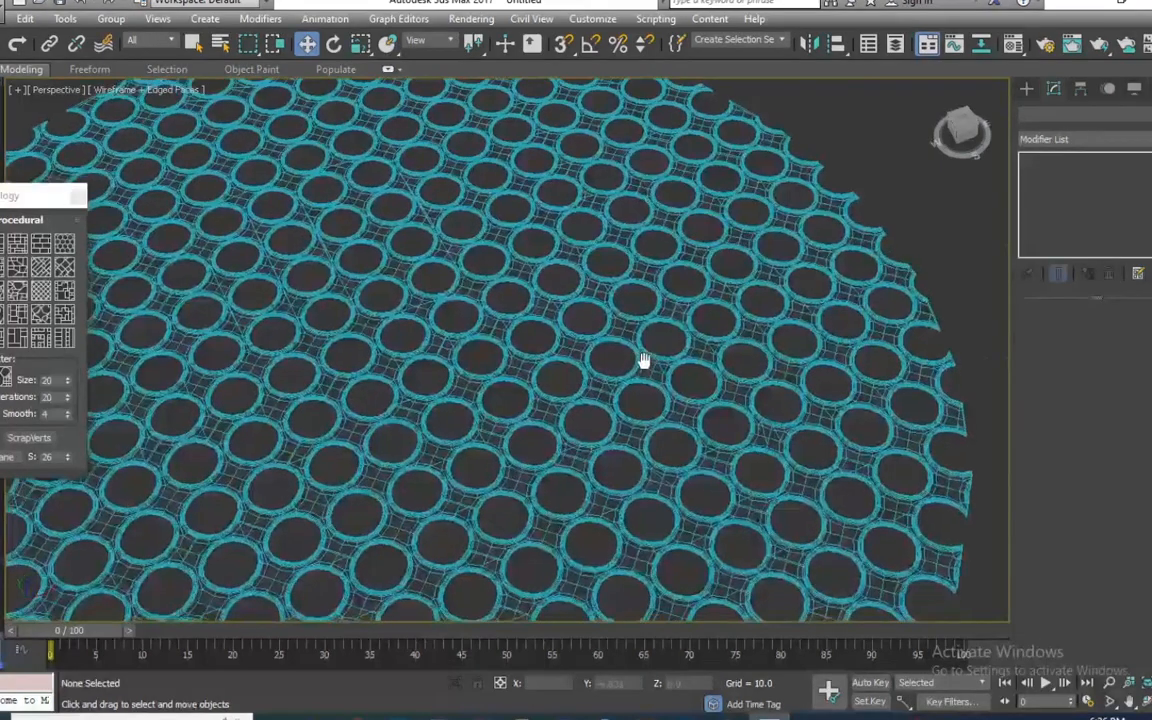
{"action": "key", "text": "F3"}
{"action": "scroll", "coordinate": [645, 363], "scroll_direction": "down", "scroll_amount": 5}
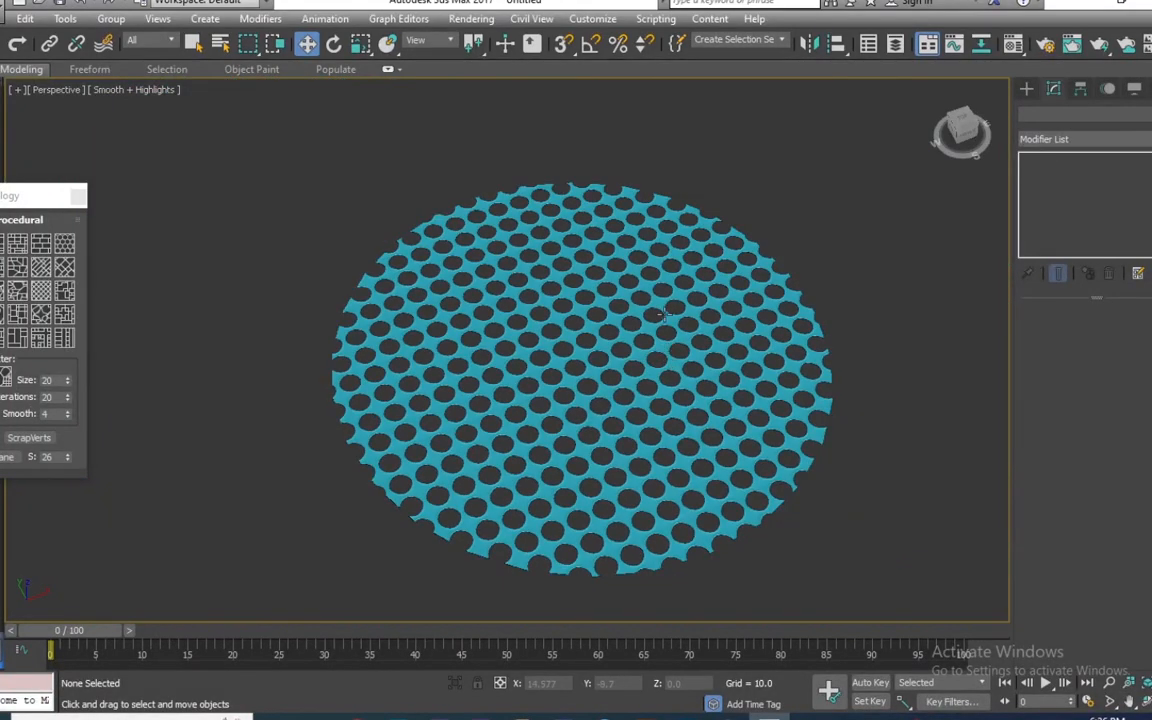
{"action": "scroll", "coordinate": [617, 342], "scroll_direction": "up", "scroll_amount": 2}
{"action": "scroll", "coordinate": [614, 352], "scroll_direction": "up", "scroll_amount": 5}
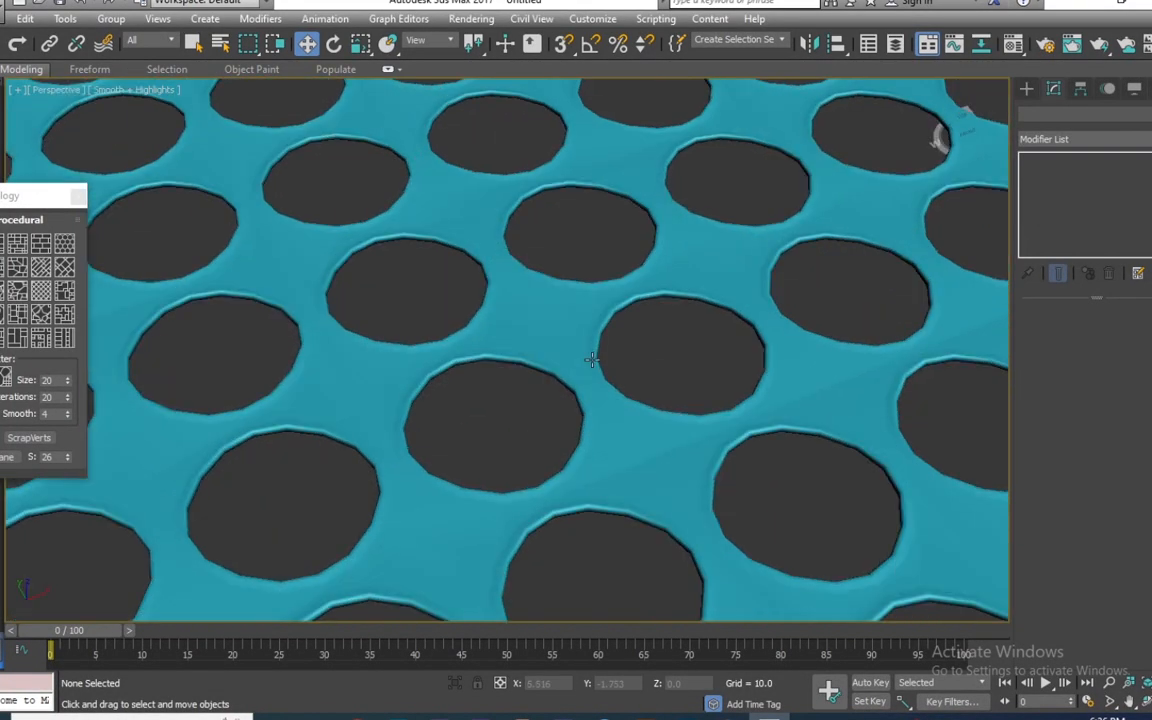
{"action": "scroll", "coordinate": [595, 360], "scroll_direction": "down", "scroll_amount": 1}
{"action": "left_click", "coordinate": [591, 362]}
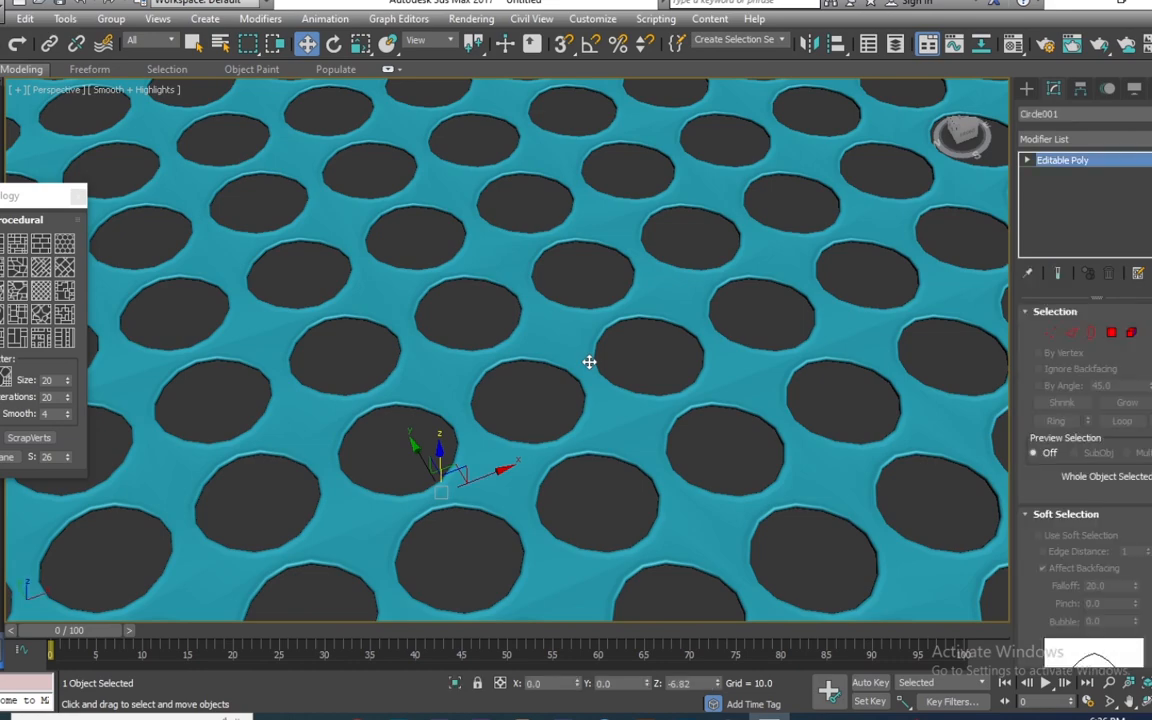
{"action": "scroll", "coordinate": [589, 363], "scroll_direction": "down", "scroll_amount": 5}
{"action": "mouse_move", "coordinate": [593, 317]}
{"action": "middle_mouse_down", "text": "alt"}
{"action": "mouse_move", "coordinate": [590, 288]}
{"action": "mouse_move", "coordinate": [588, 319]}
{"action": "middle_mouse_up", "text": "alt"}
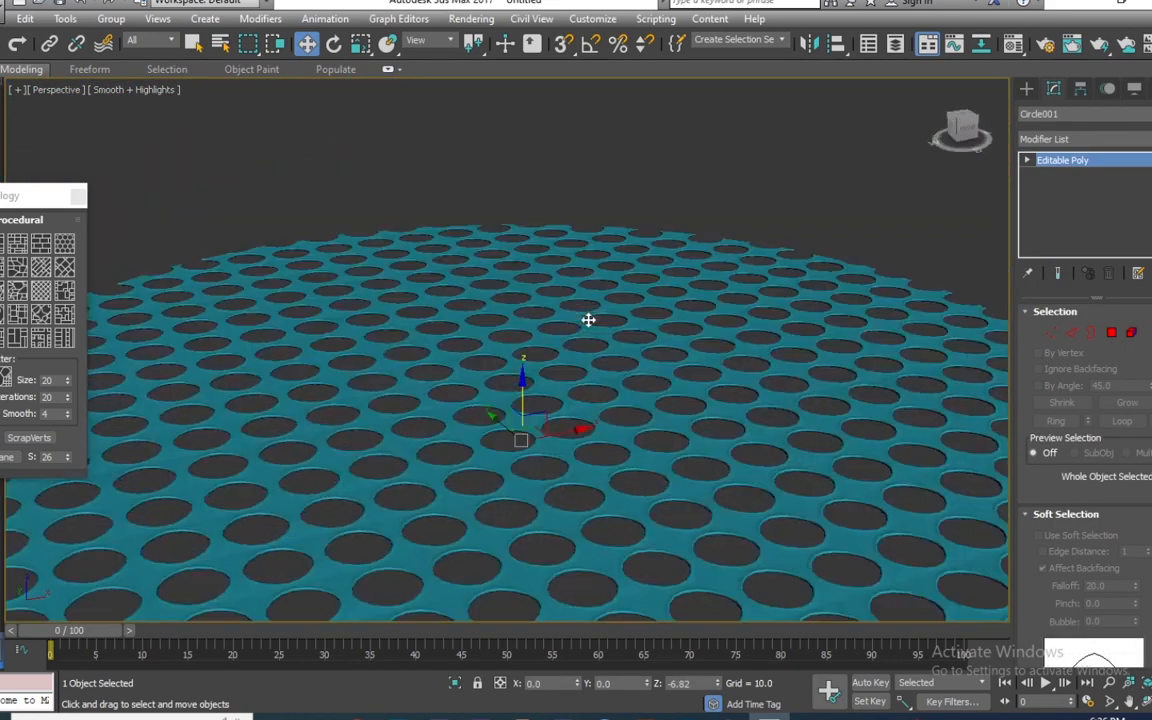
{"action": "scroll", "coordinate": [589, 326], "scroll_direction": "down", "scroll_amount": 5}
{"action": "middle_click_drag", "start_coordinate": [630, 363], "coordinate": [604, 411], "text": "alt"}
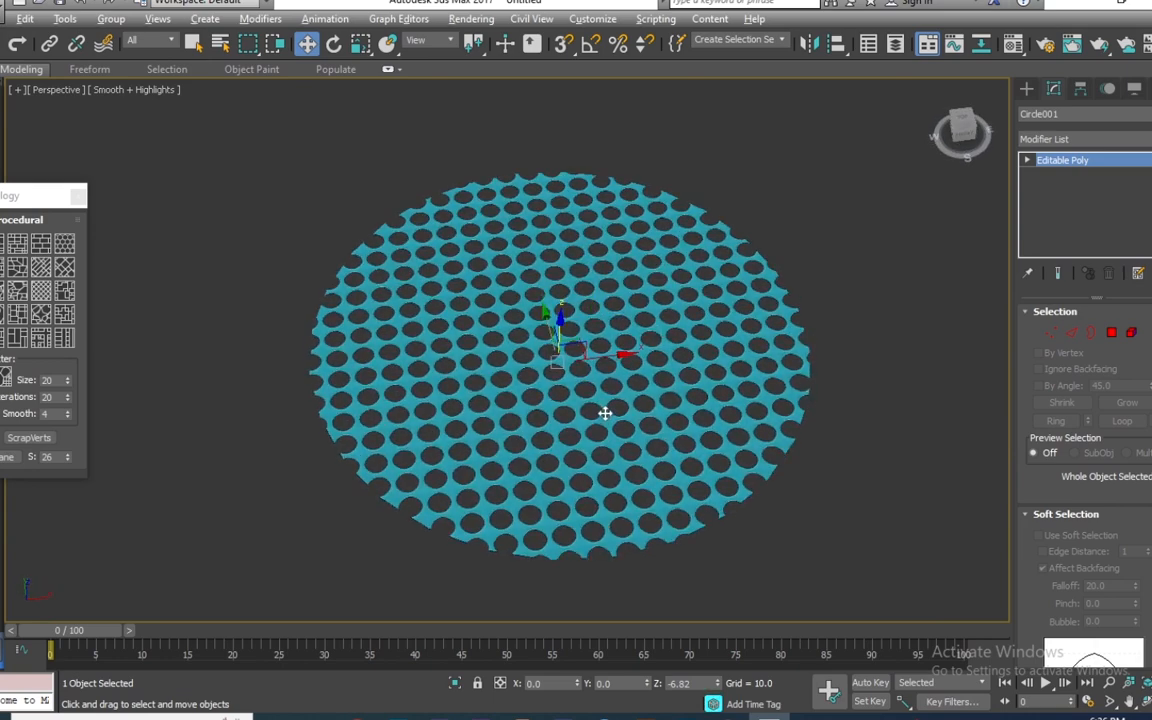
{"action": "scroll", "coordinate": [583, 342], "scroll_direction": "up", "scroll_amount": 5}
{"action": "scroll", "coordinate": [583, 342], "scroll_direction": "up", "scroll_amount": 4}
{"action": "key", "text": "t"}
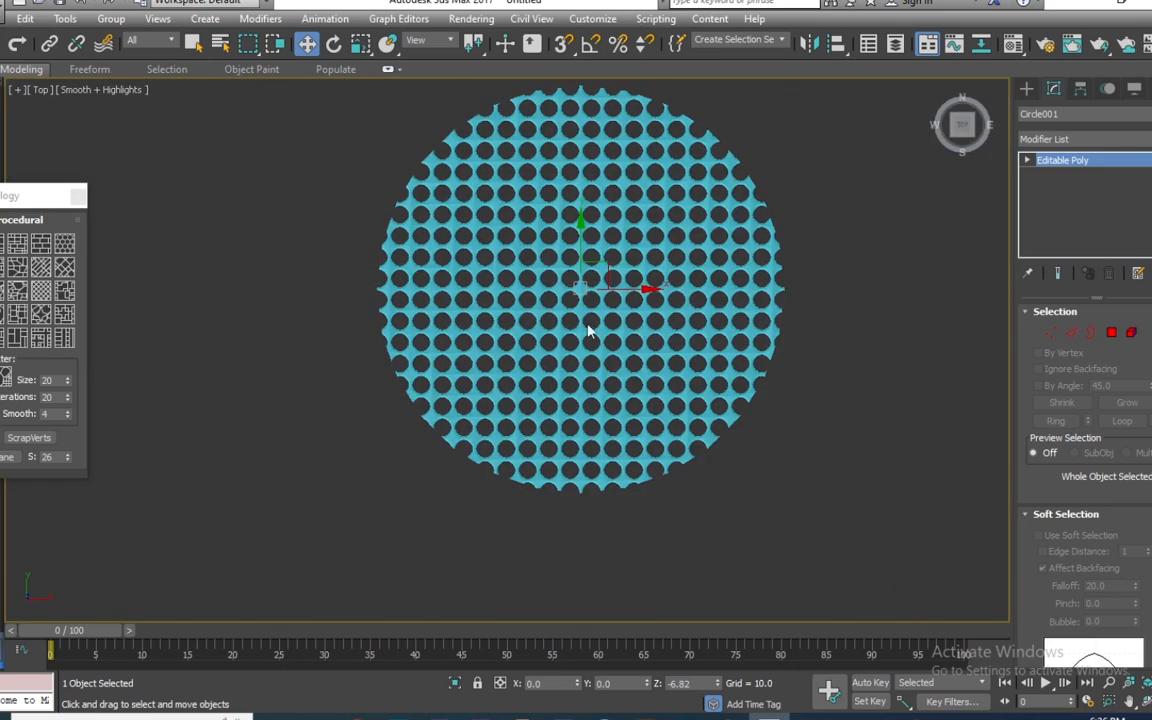
{"action": "scroll", "coordinate": [563, 337], "scroll_direction": "up", "scroll_amount": 5}
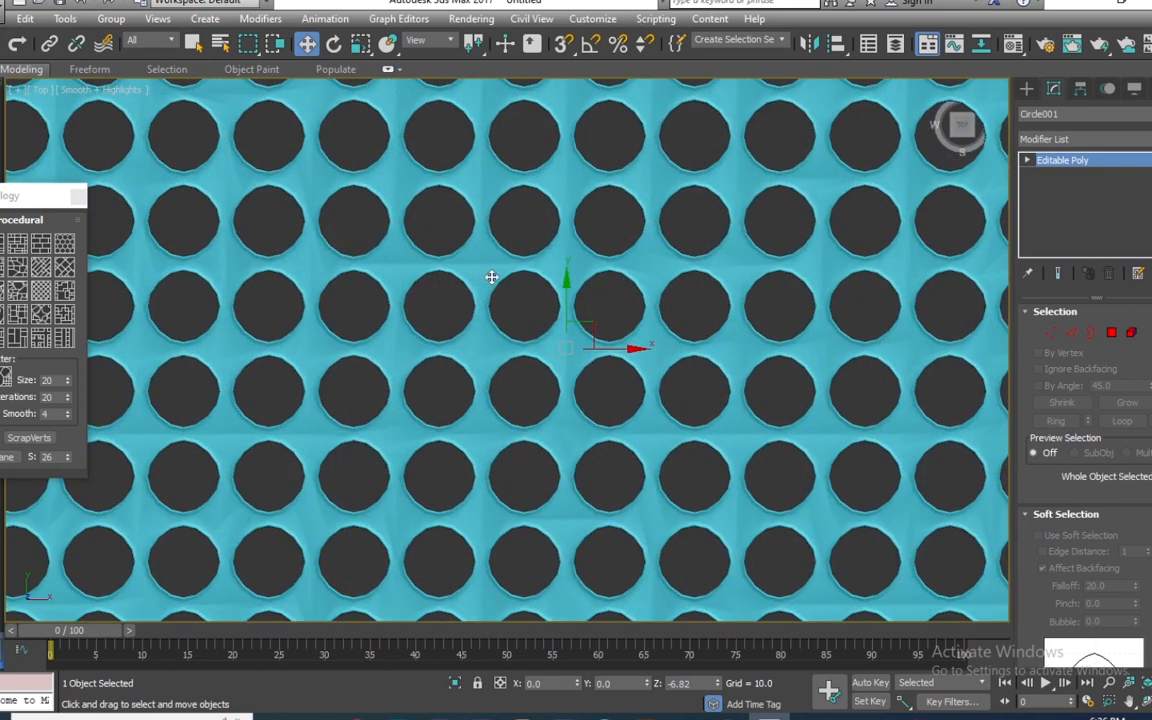
{"action": "scroll", "coordinate": [491, 277], "scroll_direction": "down", "scroll_amount": 6}
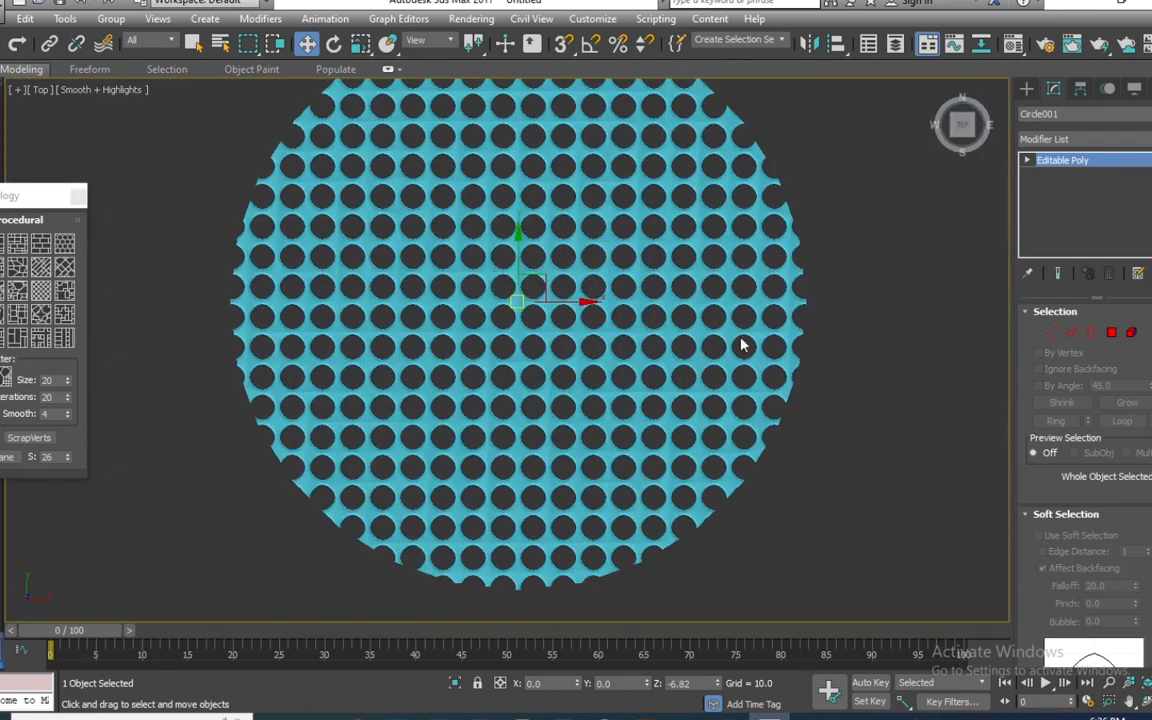
{"action": "middle_click_drag", "start_coordinate": [960, 253], "coordinate": [951, 283]}
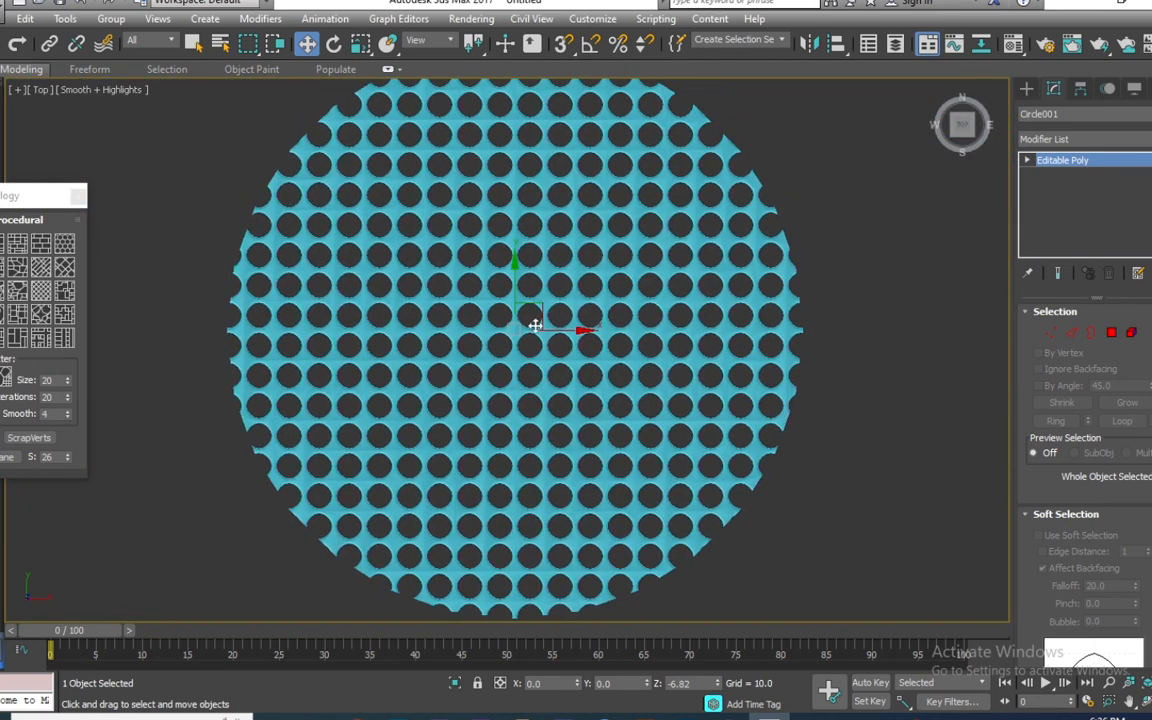
{"action": "scroll", "coordinate": [535, 325], "scroll_direction": "up", "scroll_amount": 2}
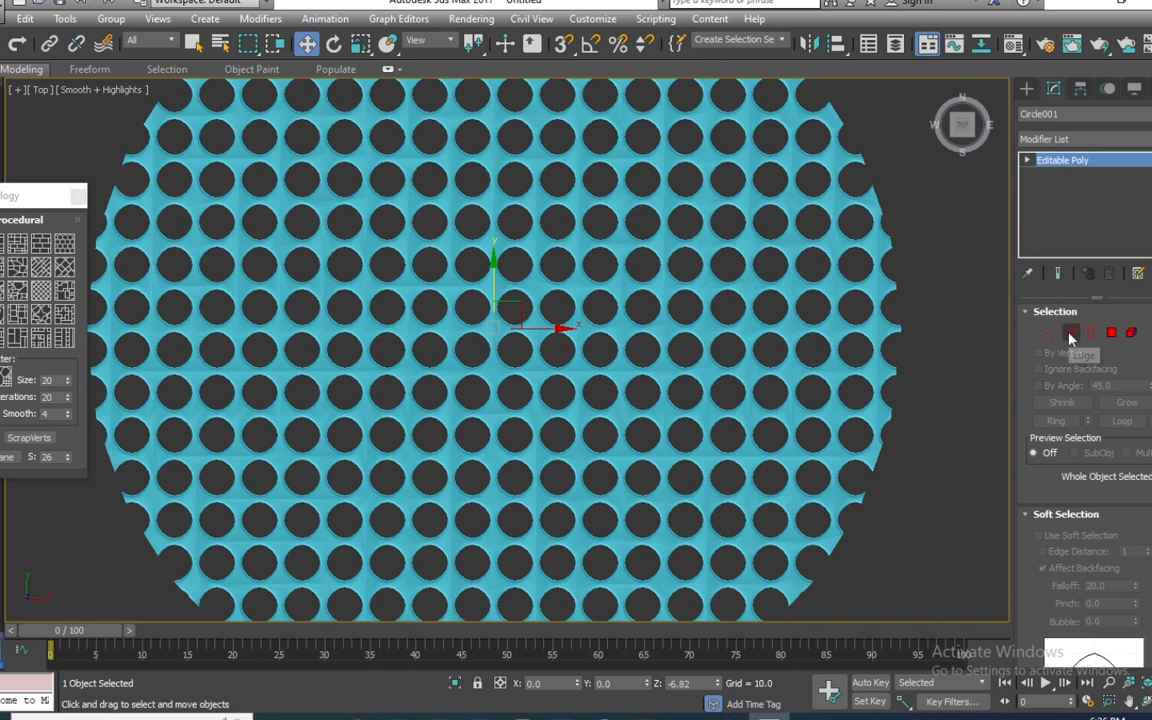
- Enter vertex editing and select the vertices around the four central holes with a small circular selection region centred on the panel
{"action": "left_click", "coordinate": [1051, 333]}
{"action": "key", "text": "ctrl+a"}
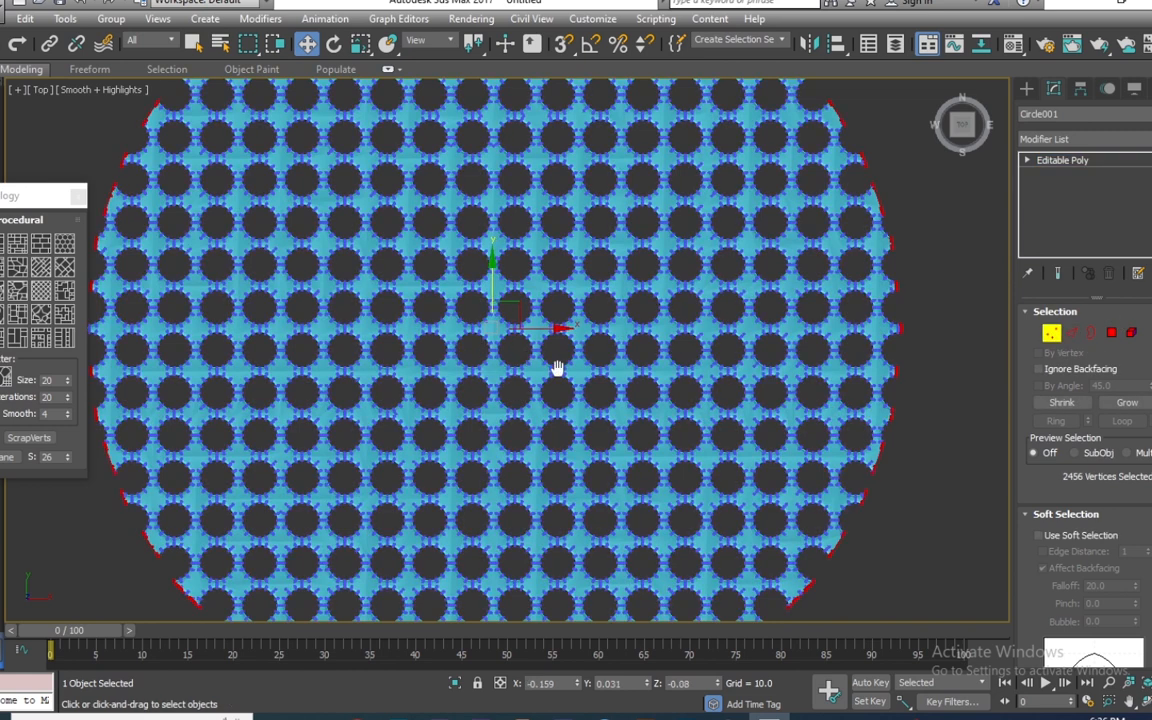
{"action": "middle_click_drag", "start_coordinate": [558, 368], "coordinate": [566, 371]}
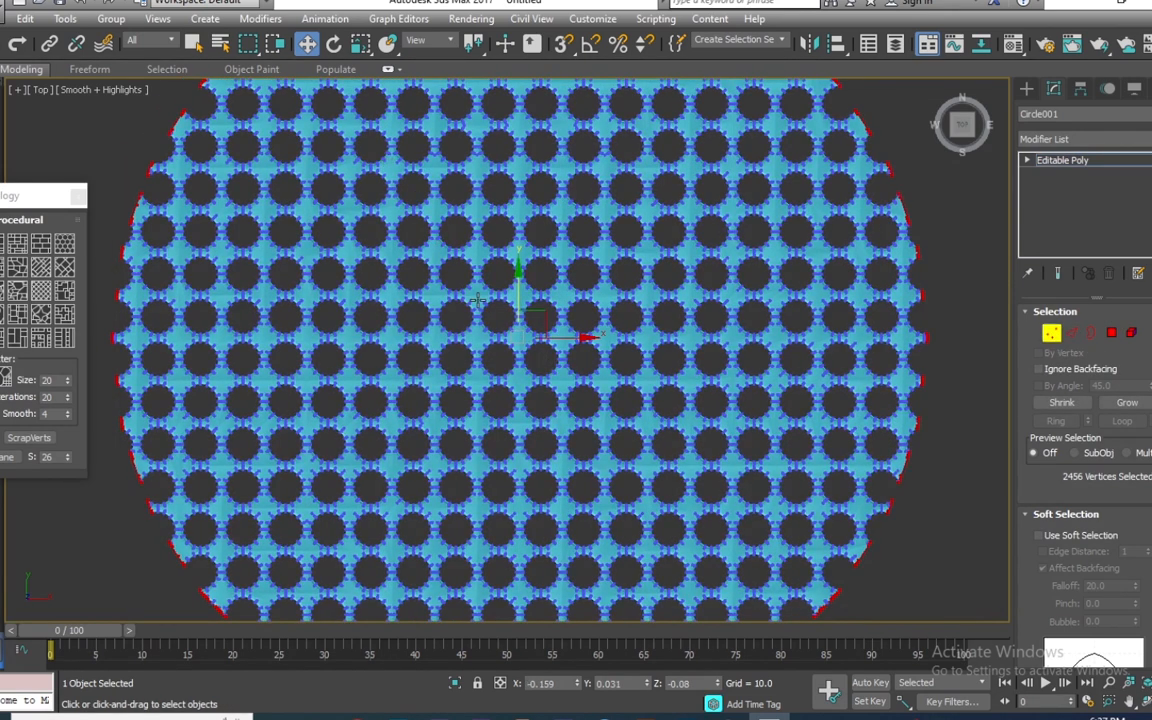
{"action": "key", "text": "alt+c"}
{"action": "left_click", "coordinate": [194, 44]}
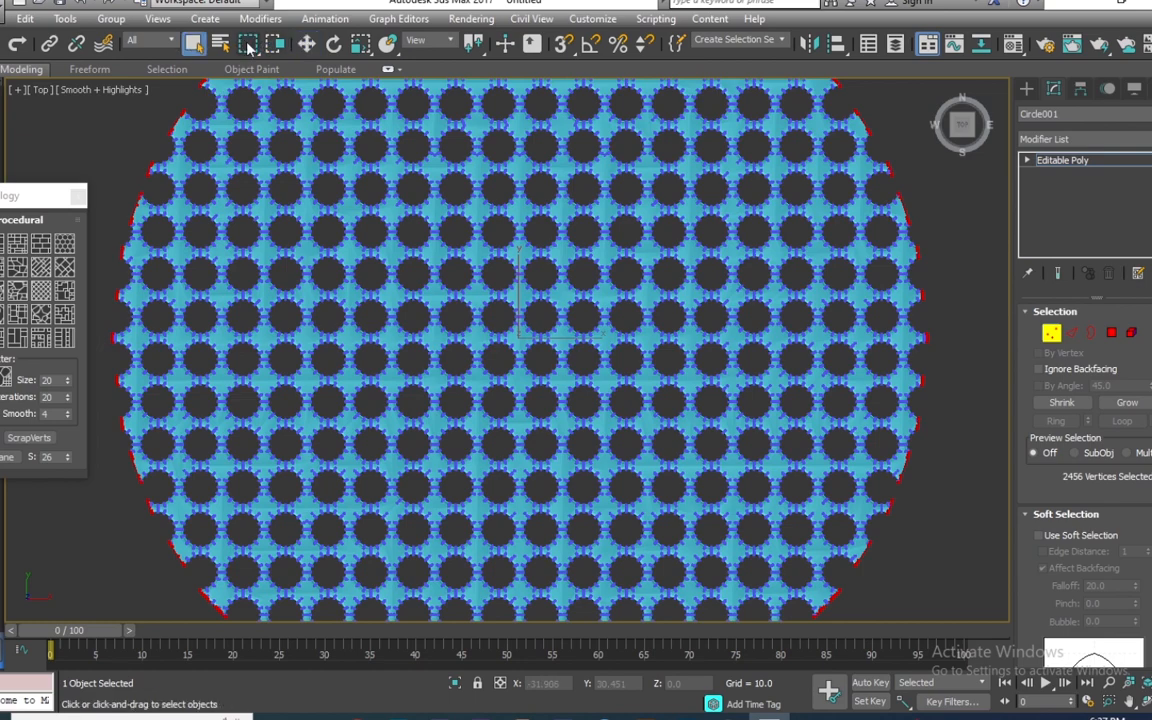
{"action": "left_click_drag", "start_coordinate": [248, 48], "coordinate": [254, 92]}
{"action": "scroll", "coordinate": [520, 335], "scroll_direction": "up", "scroll_amount": 3}
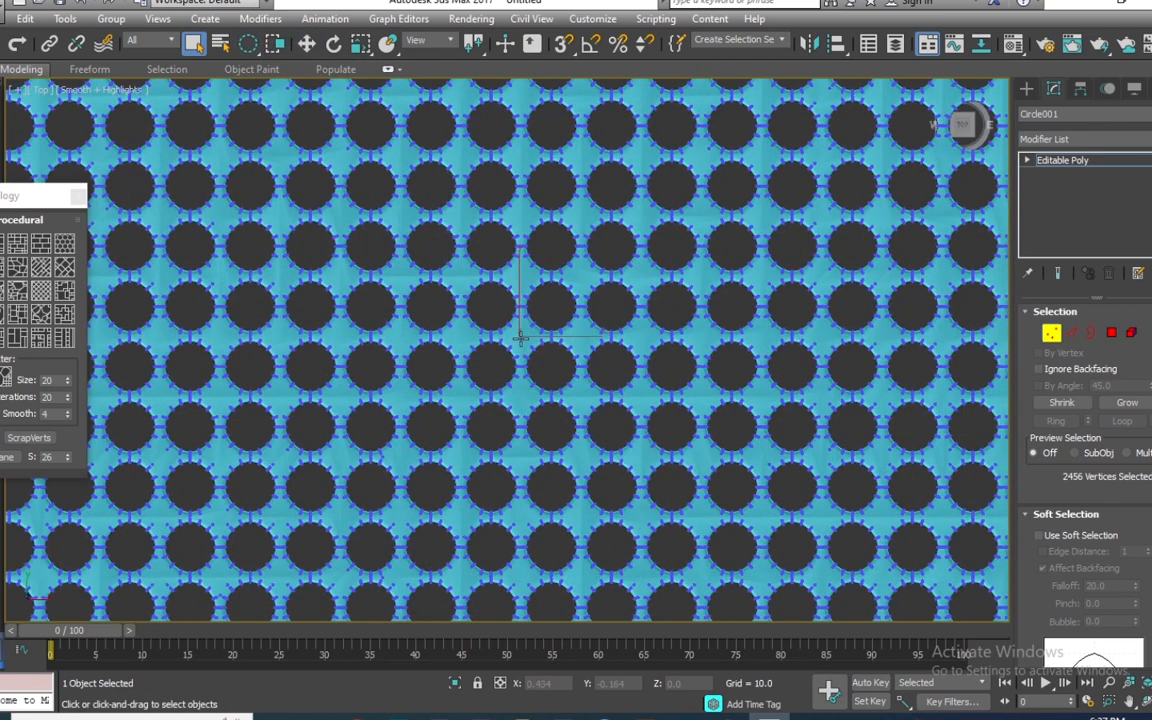
{"action": "left_click_drag", "start_coordinate": [520, 336], "coordinate": [540, 290]}
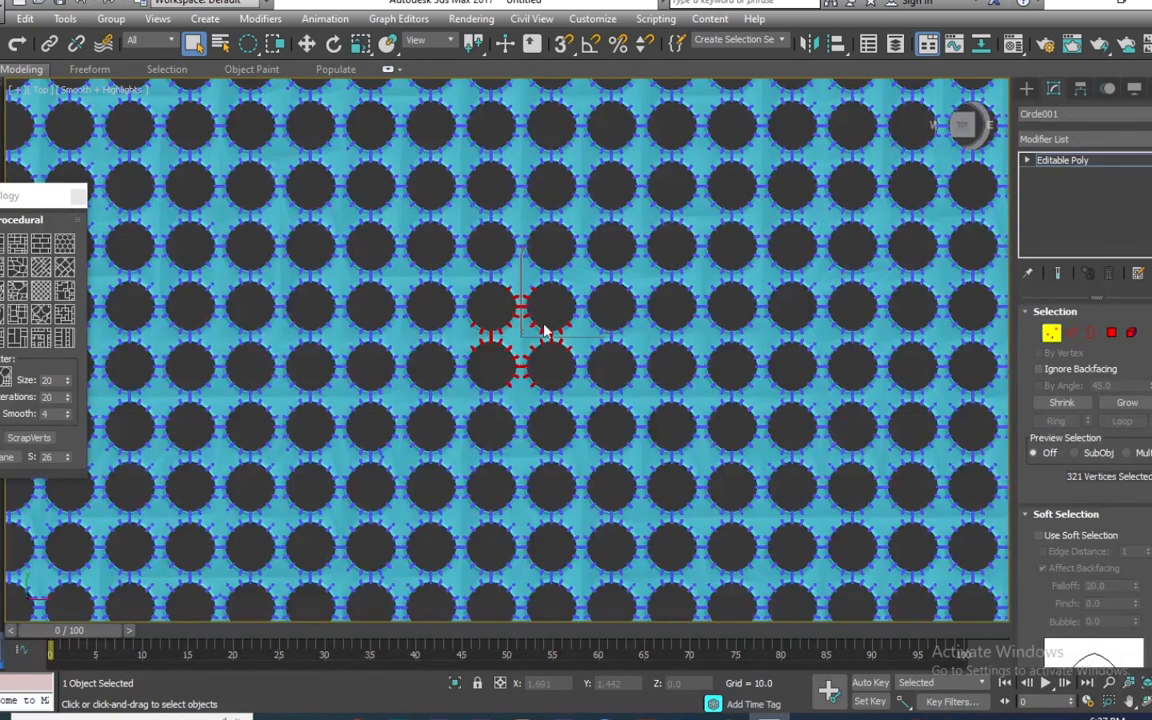
- Enable soft selection for the central vertices and set its falloff to about 60.4 so it covers the whole panel
{"action": "scroll", "coordinate": [545, 330], "scroll_direction": "down", "scroll_amount": 10}
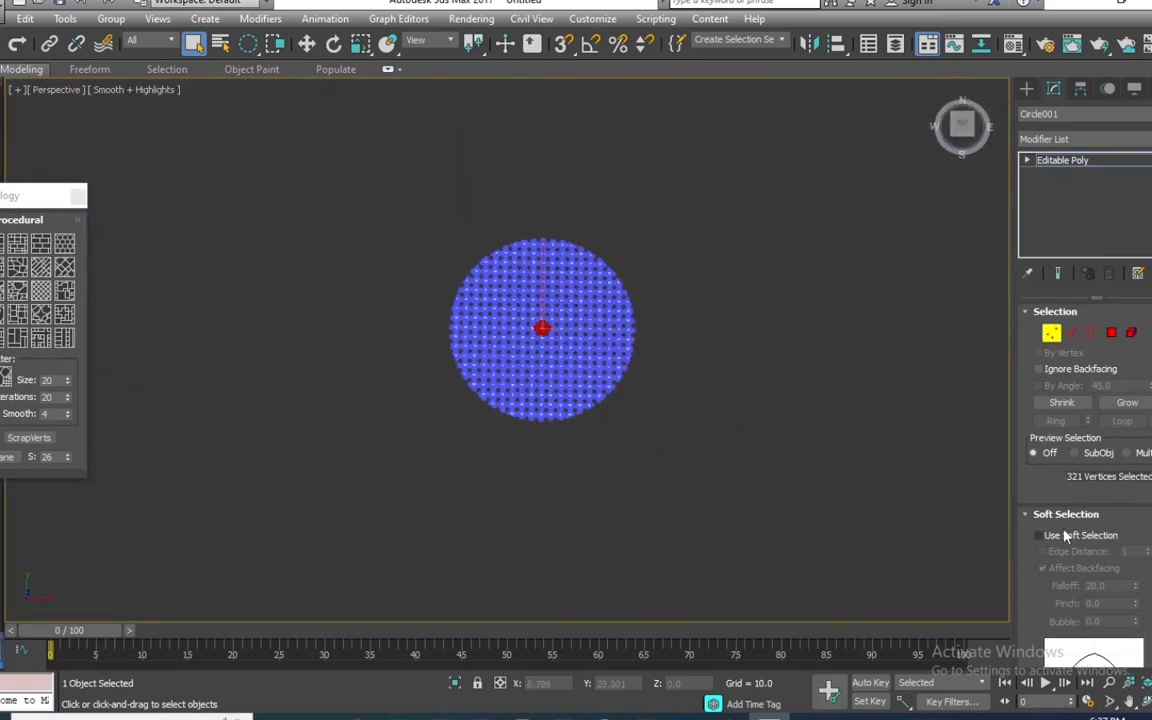
{"action": "left_click", "coordinate": [1039, 536]}
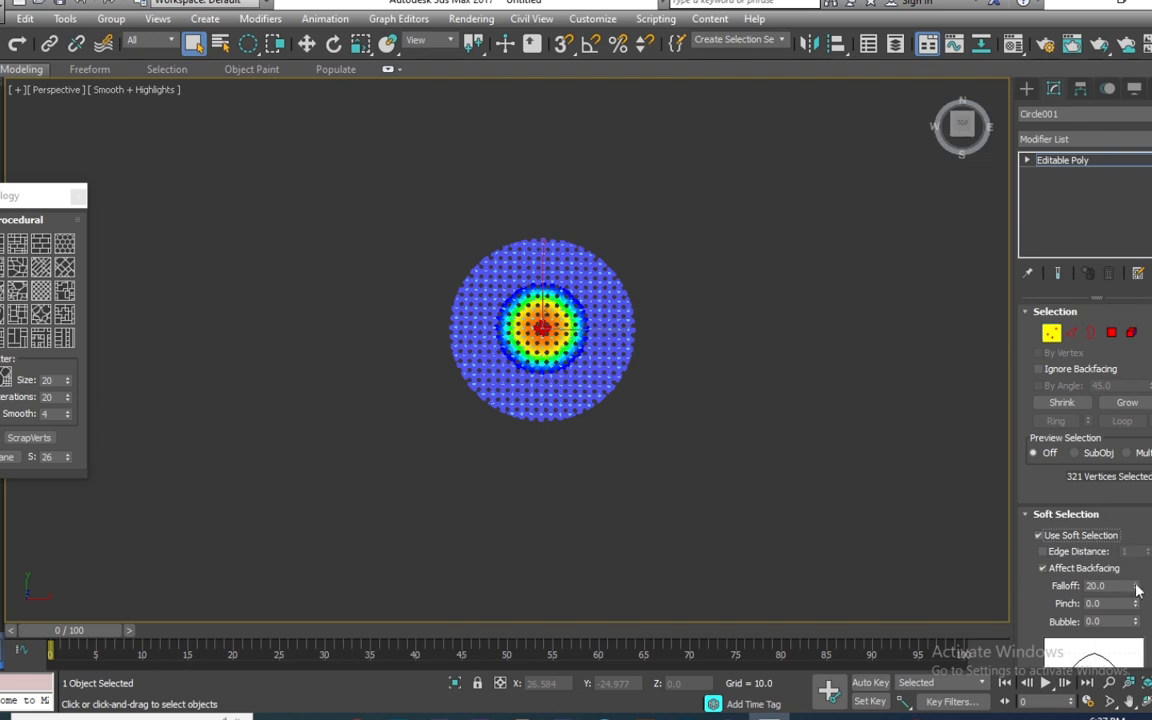
{"action": "left_click_drag", "start_coordinate": [1136, 588], "coordinate": [1145, 373]}
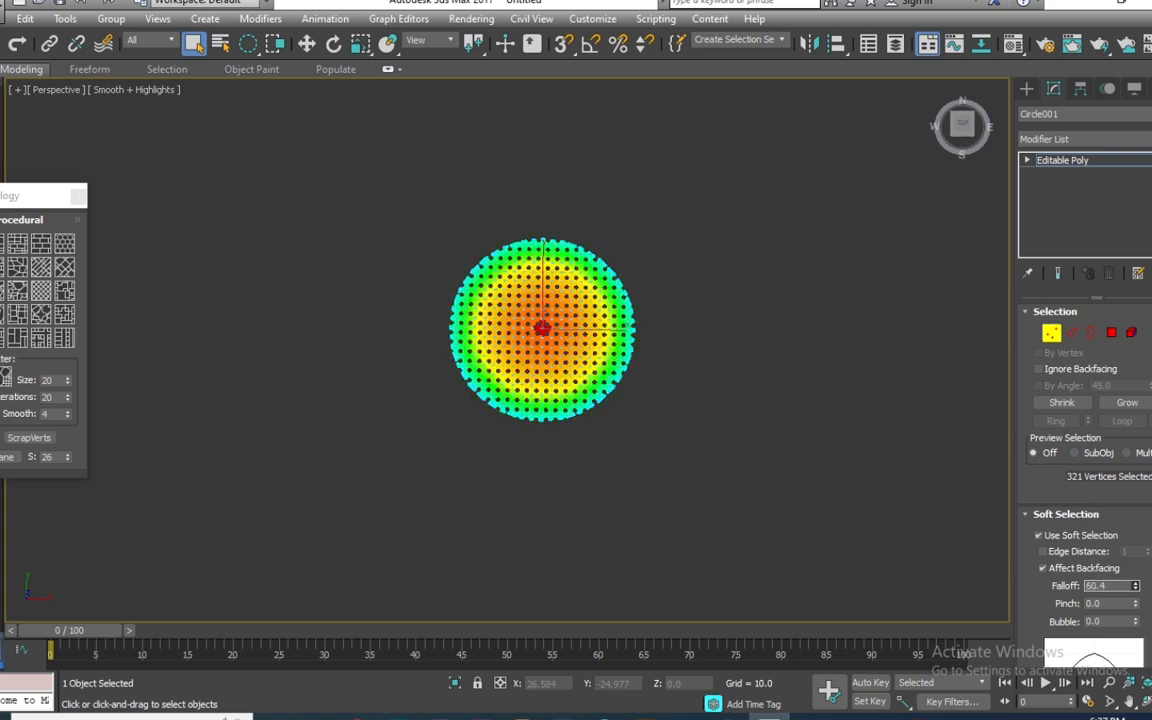
- Raise the soft-selected central vertices in the Front view to about Z 1.32, giving the panel a shallow dome
{"action": "key", "text": "f"}
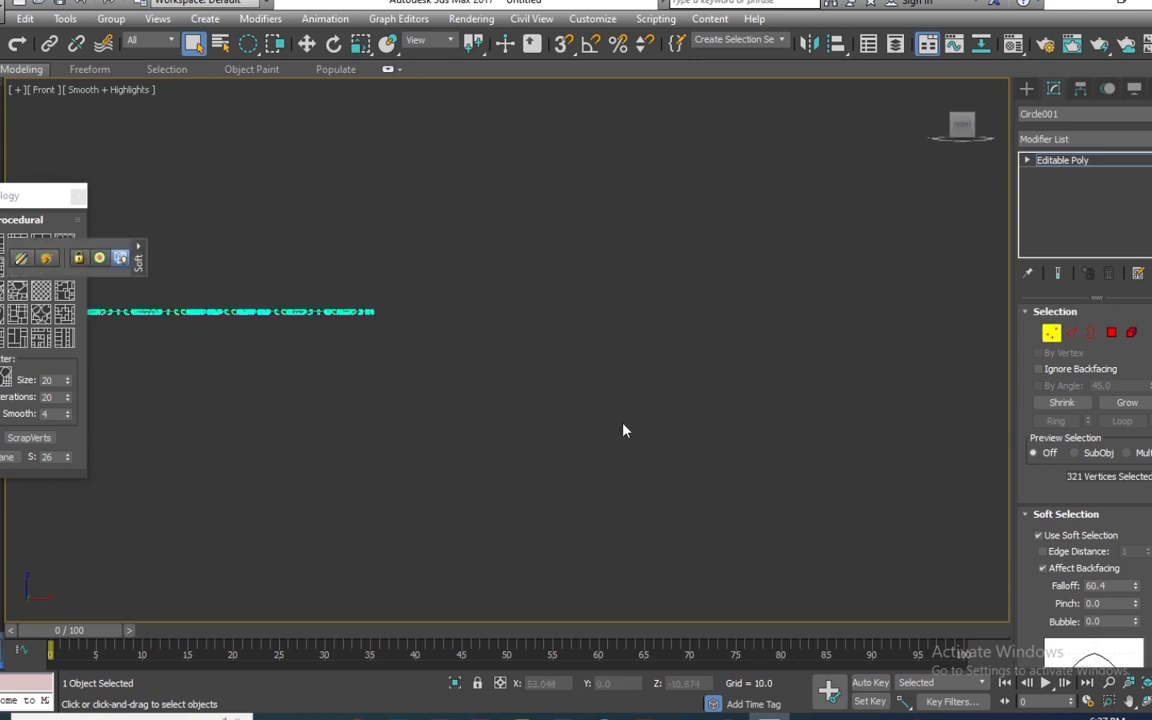
{"action": "middle_click_drag", "start_coordinate": [838, 478], "coordinate": [282, 322]}
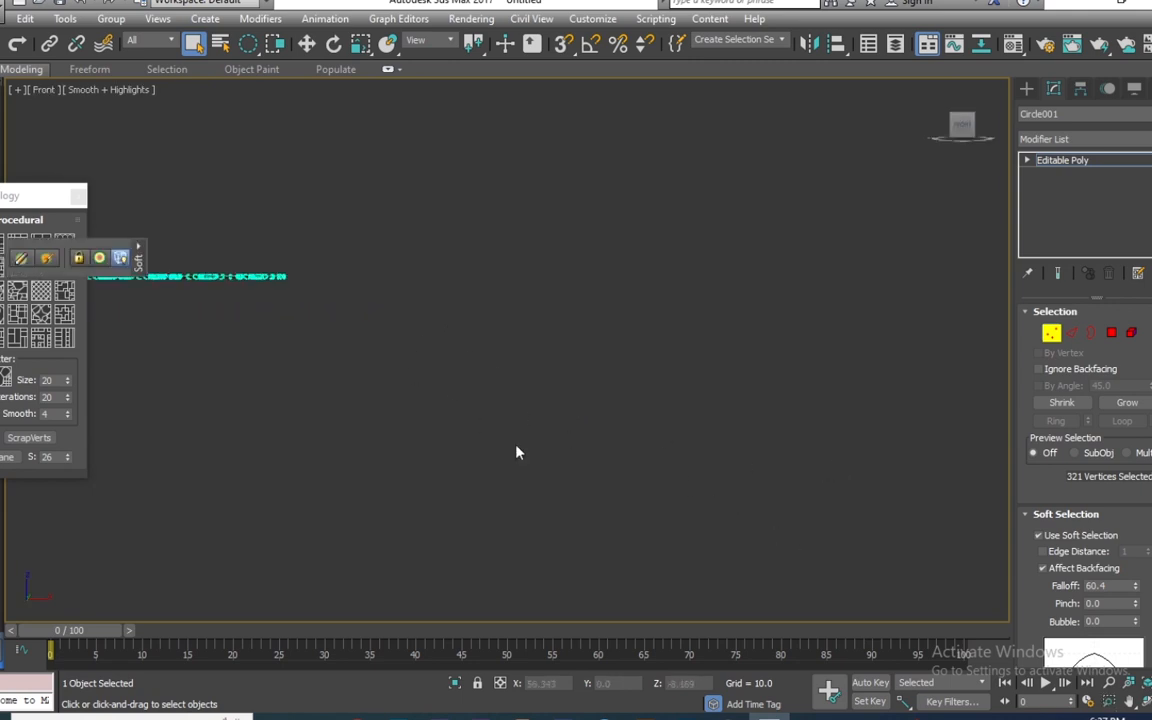
{"action": "middle_click_drag", "start_coordinate": [391, 365], "coordinate": [283, 383]}
{"action": "scroll", "coordinate": [283, 392], "scroll_direction": "down", "scroll_amount": 3}
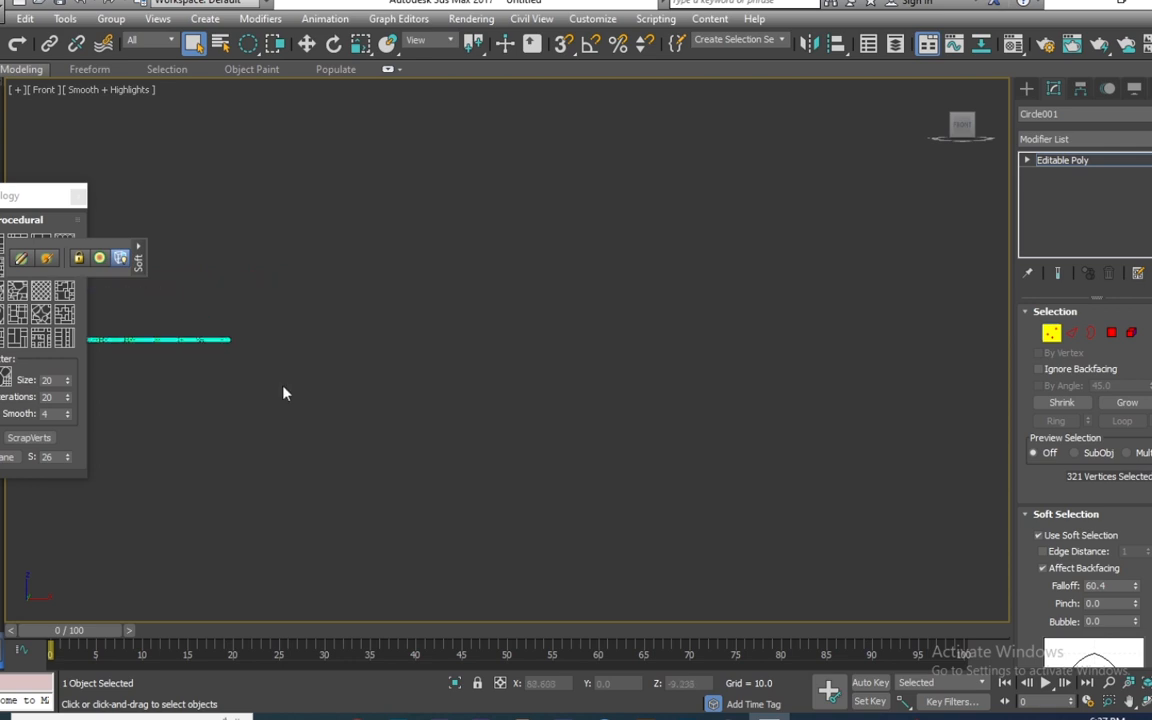
{"action": "key", "text": "z"}
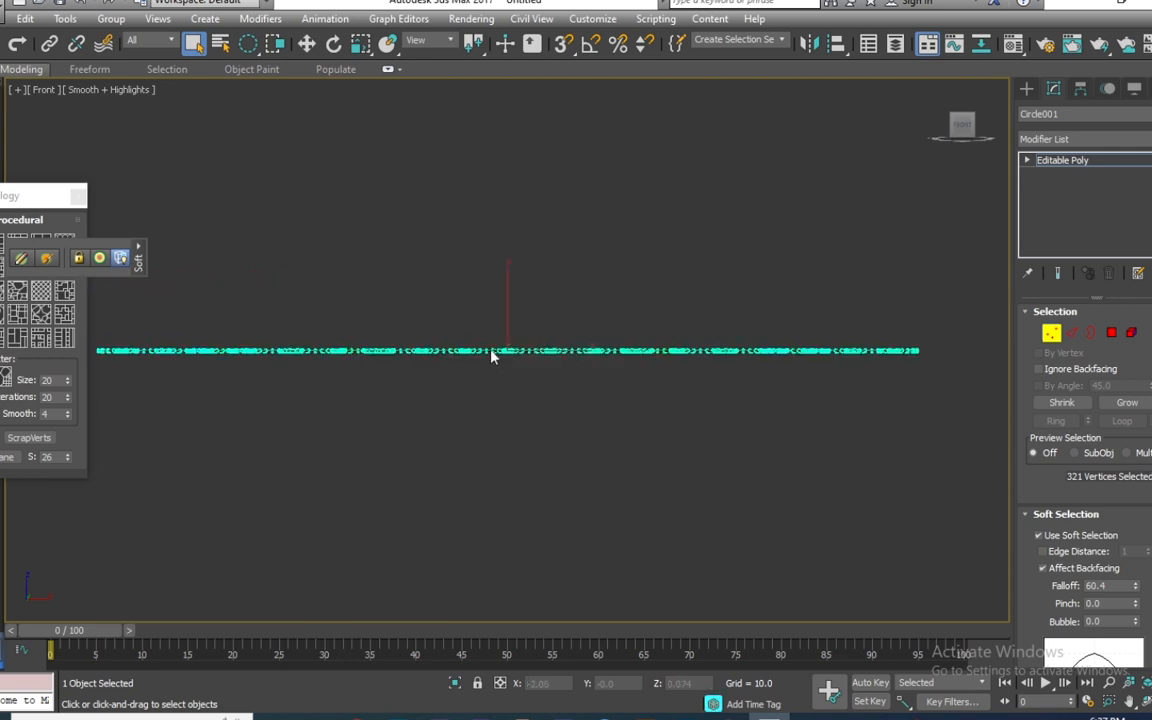
{"action": "key", "text": "w"}
{"action": "mouse_move", "coordinate": [507, 299]}
{"action": "left_mouse_down"}
{"action": "mouse_move", "coordinate": [506, 260]}
{"action": "mouse_move", "coordinate": [505, 285]}
{"action": "left_mouse_up"}
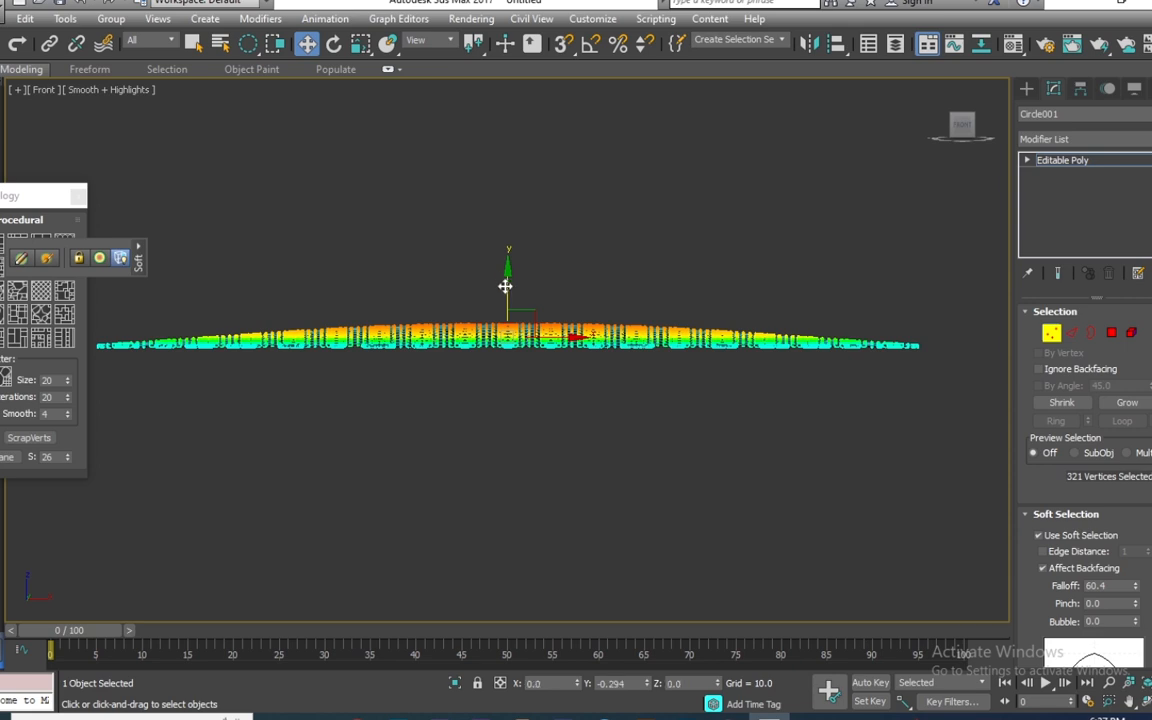
{"action": "left_click_drag", "start_coordinate": [503, 283], "coordinate": [505, 286]}
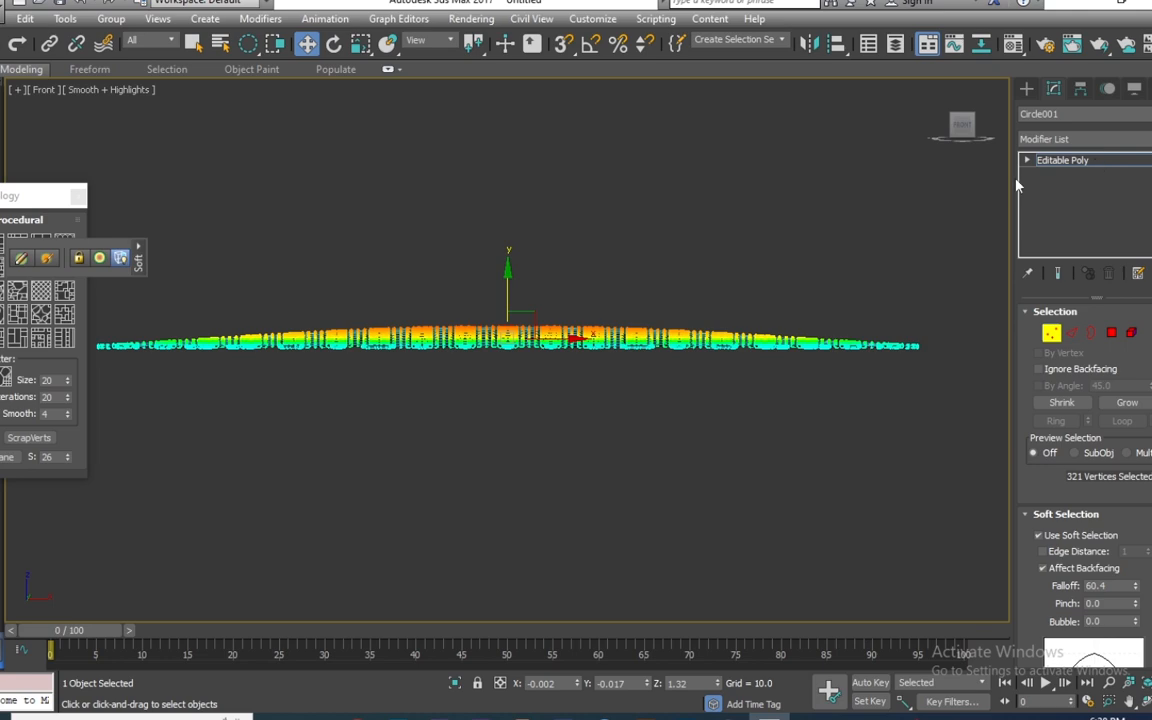
- Leave vertex editing, deselect the domed panel, and check its shape in an angled orthographic view
{"action": "left_click", "coordinate": [756, 200]}
{"action": "key", "text": "1"}
{"action": "left_click", "coordinate": [768, 318]}
{"action": "middle_click_drag", "start_coordinate": [768, 318], "coordinate": [906, 285], "text": "alt"}
{"action": "scroll", "coordinate": [761, 370], "scroll_direction": "down", "scroll_amount": 3}
{"action": "scroll", "coordinate": [676, 373], "scroll_direction": "up", "scroll_amount": 4}
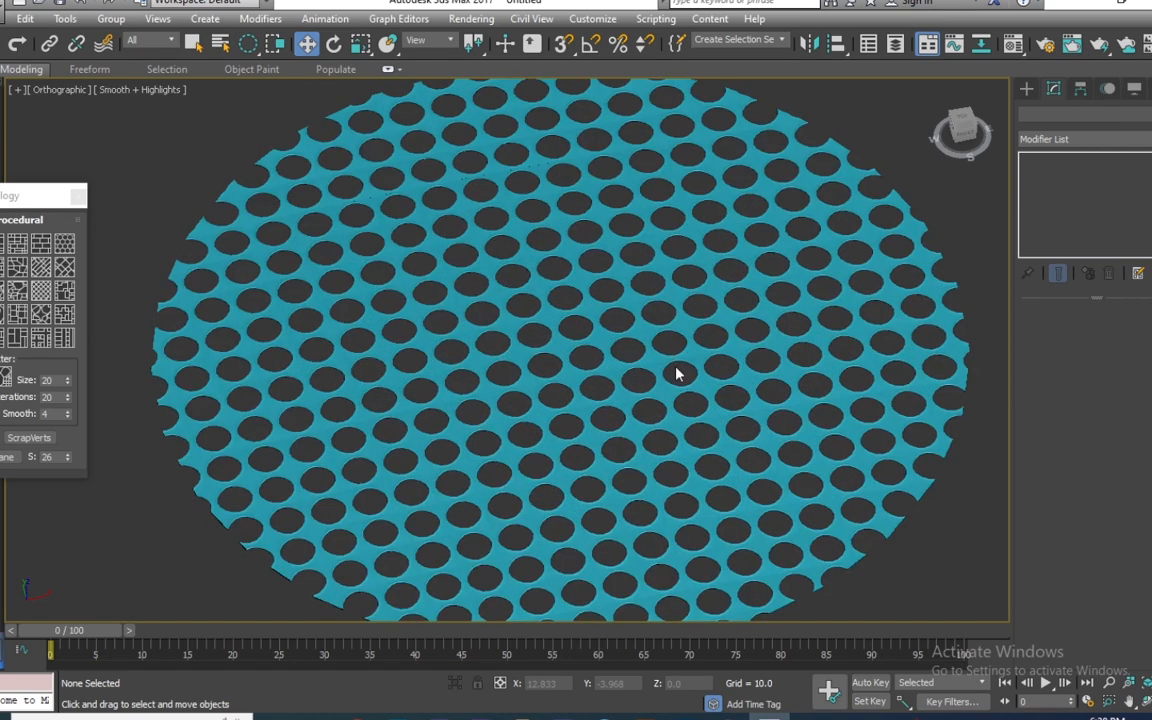
- Examine the panel from a low angle in shaded, edged-face and wireframe display, ending in plain shading
{"action": "key", "text": "F3"}
{"action": "key", "text": "F3"}
{"action": "key", "text": "F4"}
{"action": "scroll", "coordinate": [678, 378], "scroll_direction": "down", "scroll_amount": 3}
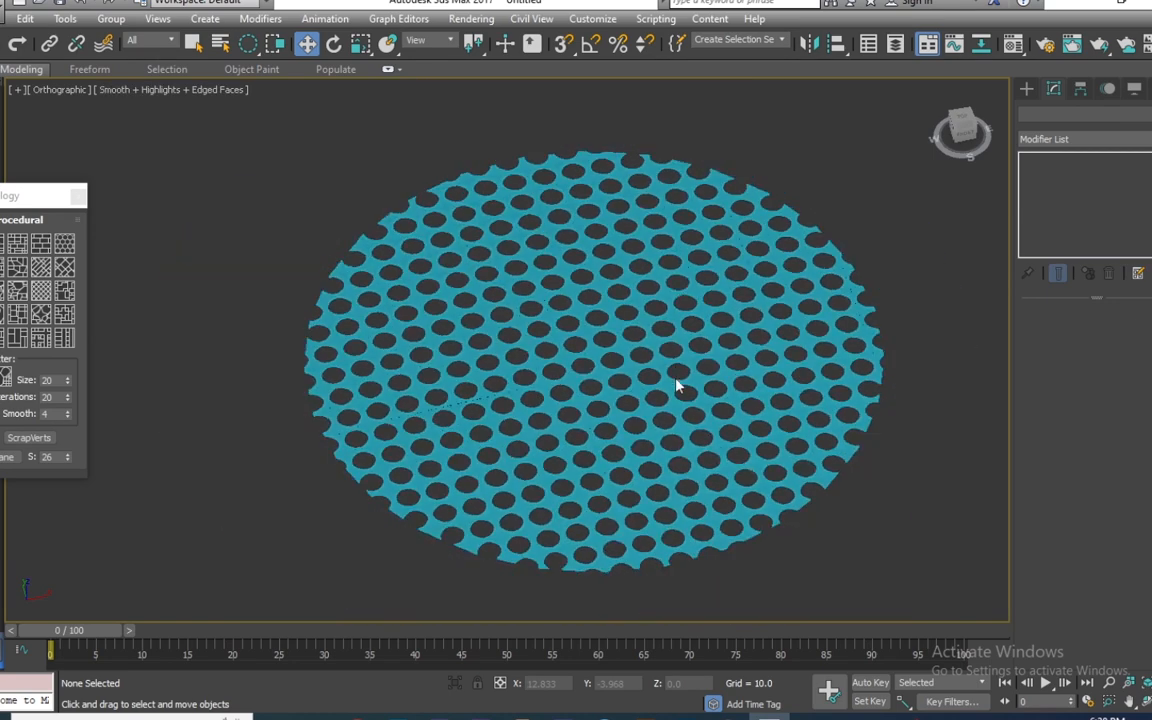
{"action": "middle_click_drag", "start_coordinate": [640, 352], "coordinate": [680, 333], "text": "alt"}
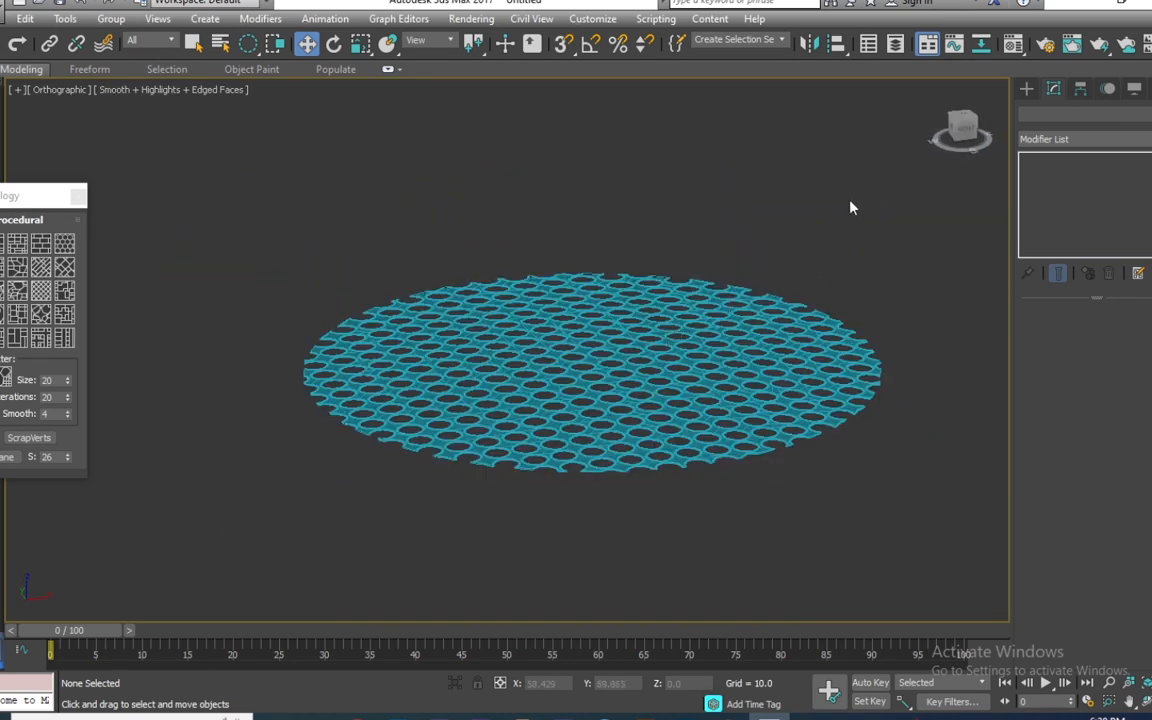
{"action": "scroll", "coordinate": [836, 237], "scroll_direction": "up", "scroll_amount": 2}
{"action": "key", "text": "F3"}
{"action": "key", "text": "F4"}
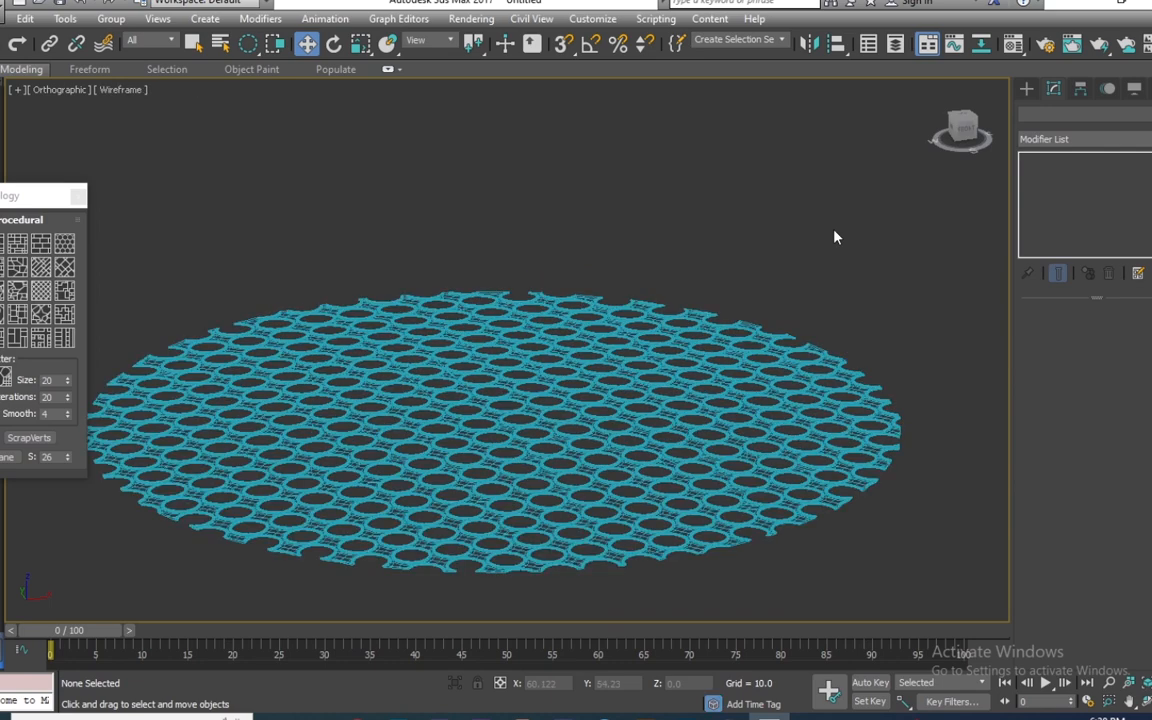
{"action": "key", "text": "F3"}
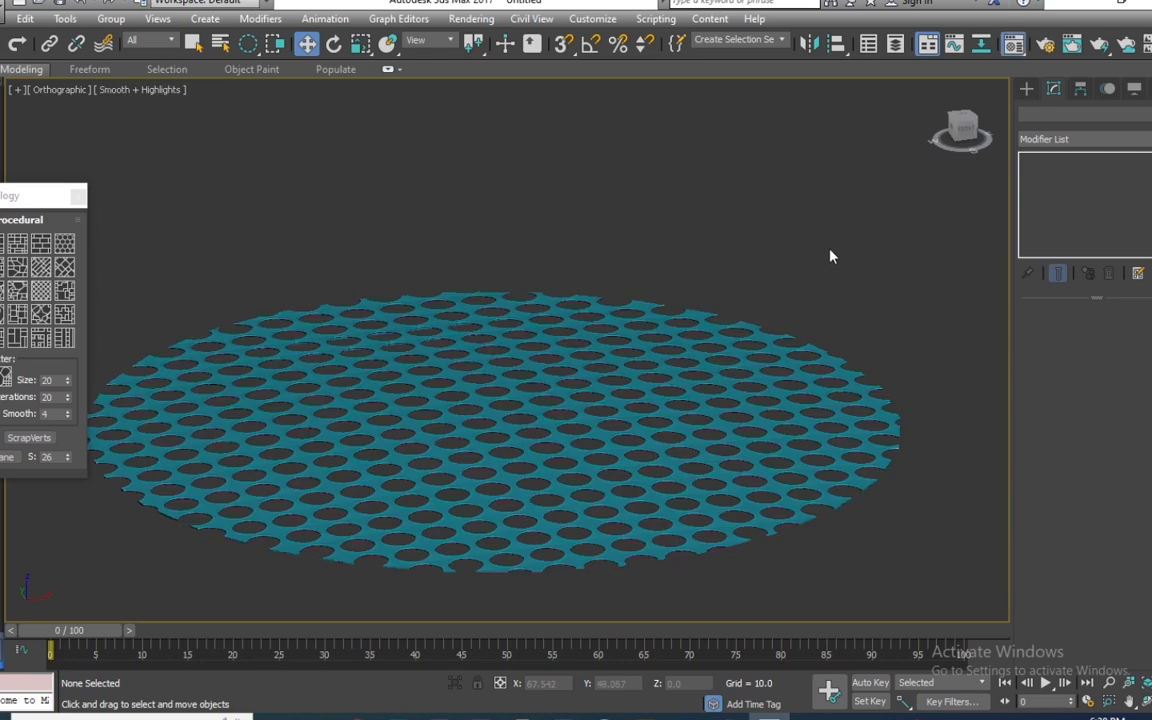
- Assign the first default grey sample material to the perforated panel, close the Material Editor, and look at the surface up close
{"action": "key", "text": "m"}
{"action": "left_click_drag", "start_coordinate": [882, 205], "coordinate": [590, 405]}
{"action": "left_click", "coordinate": [1122, 111]}
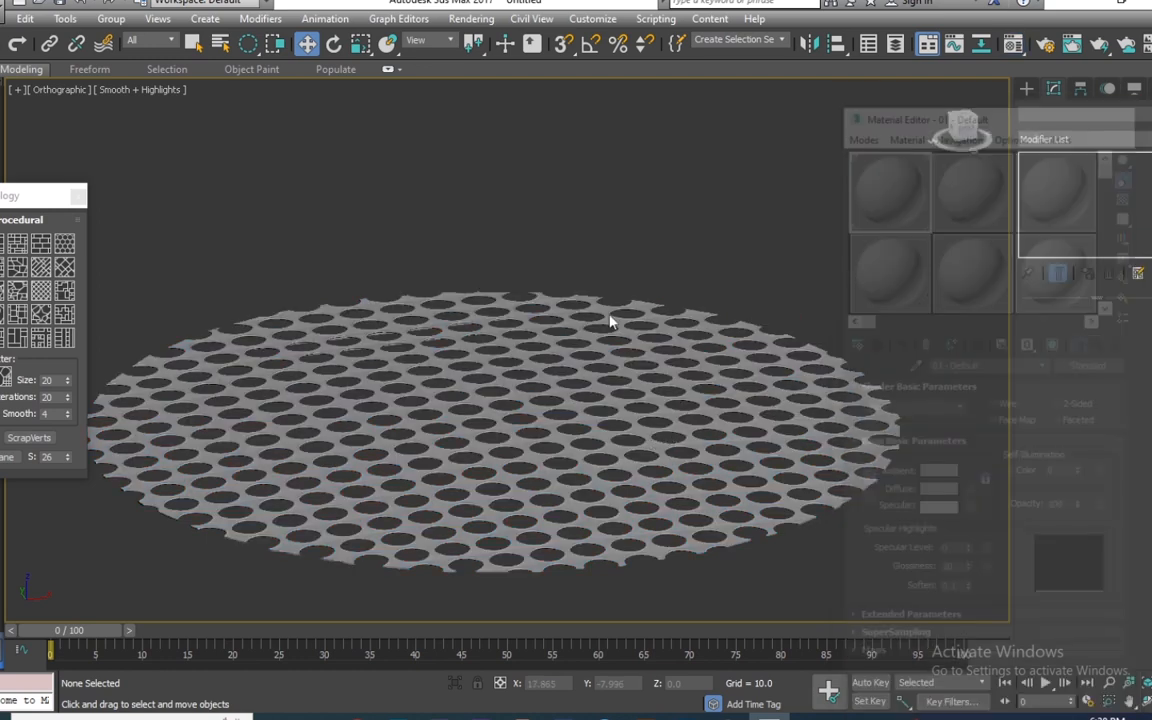
{"action": "scroll", "coordinate": [548, 437], "scroll_direction": "up", "scroll_amount": 3}
{"action": "middle_click_drag", "start_coordinate": [548, 437], "coordinate": [637, 310]}
{"action": "scroll", "coordinate": [660, 290], "scroll_direction": "up", "scroll_amount": 4}
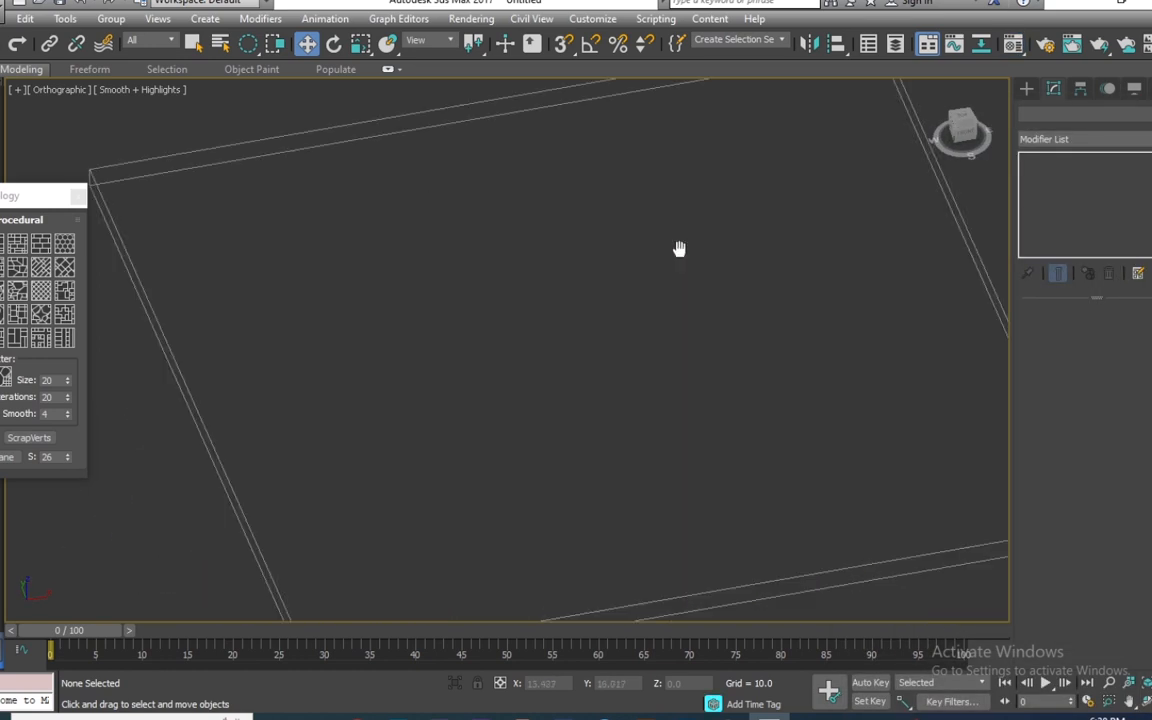
{"action": "scroll", "coordinate": [662, 378], "scroll_direction": "down", "scroll_amount": 8}
- Select the panel in the Front view and add an FFD 3x3x3 modifier to it
{"action": "key", "text": "f"}
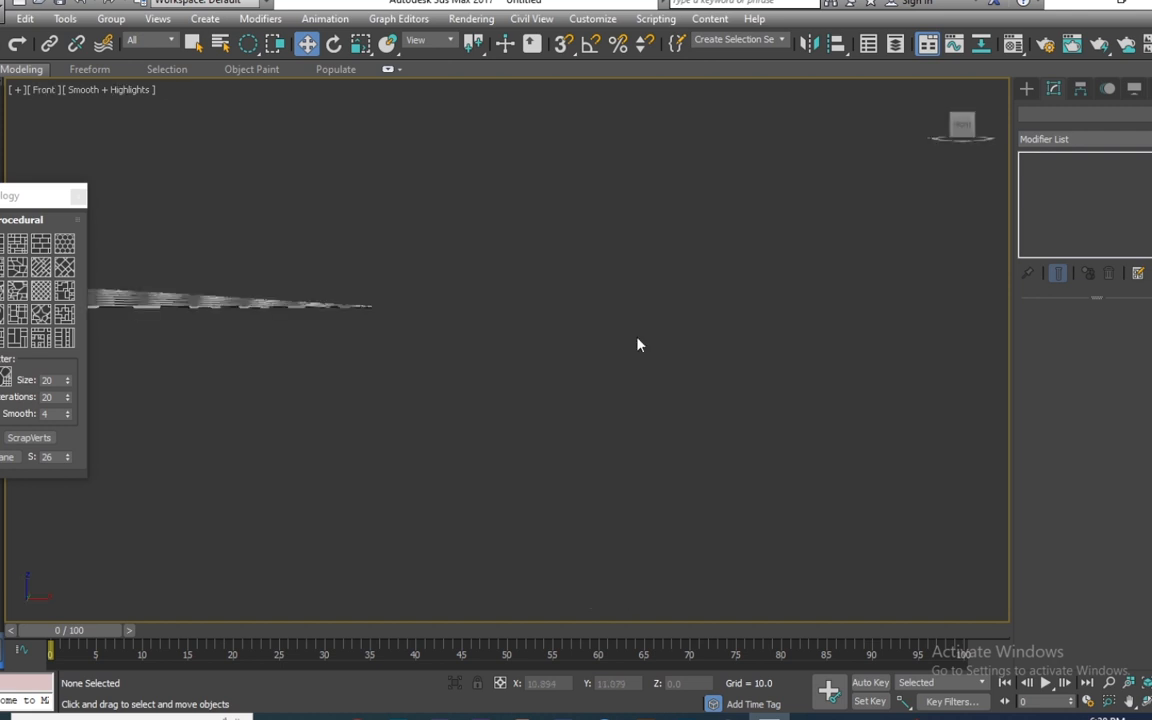
{"action": "middle_click_drag", "start_coordinate": [150, 264], "coordinate": [715, 401]}
{"action": "scroll", "coordinate": [635, 413], "scroll_direction": "down", "scroll_amount": 2}
{"action": "middle_click_drag", "start_coordinate": [522, 416], "coordinate": [596, 370]}
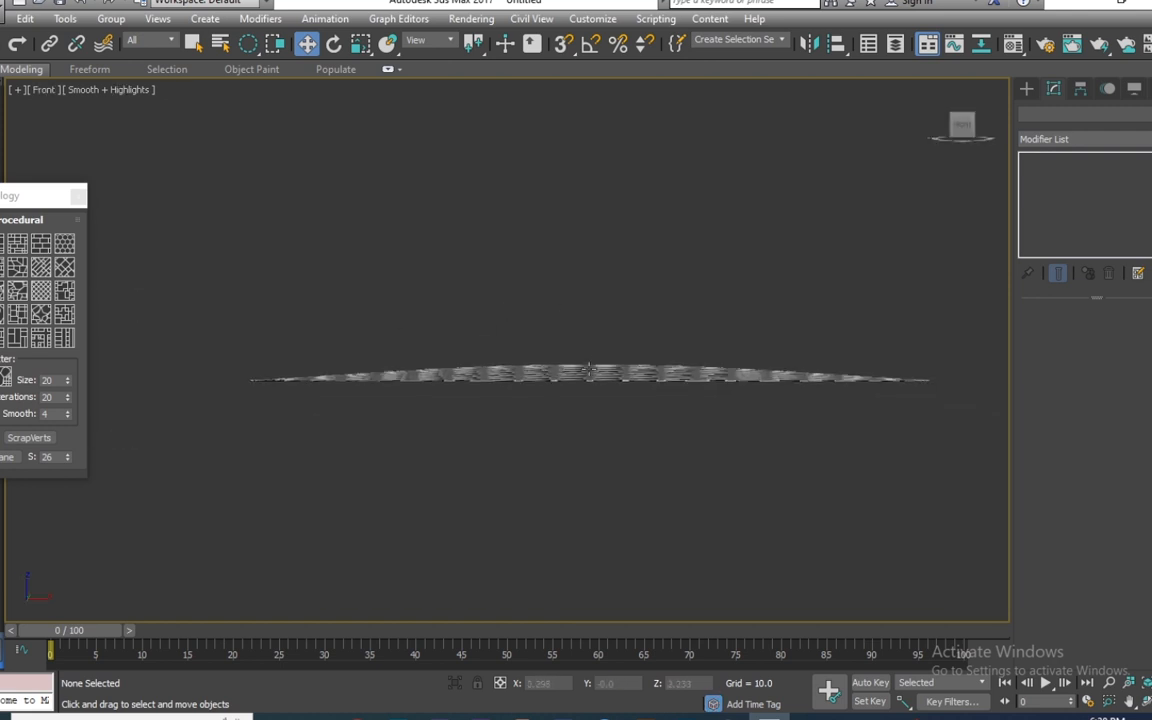
{"action": "left_click", "coordinate": [596, 370]}
{"action": "left_click", "coordinate": [1080, 139]}
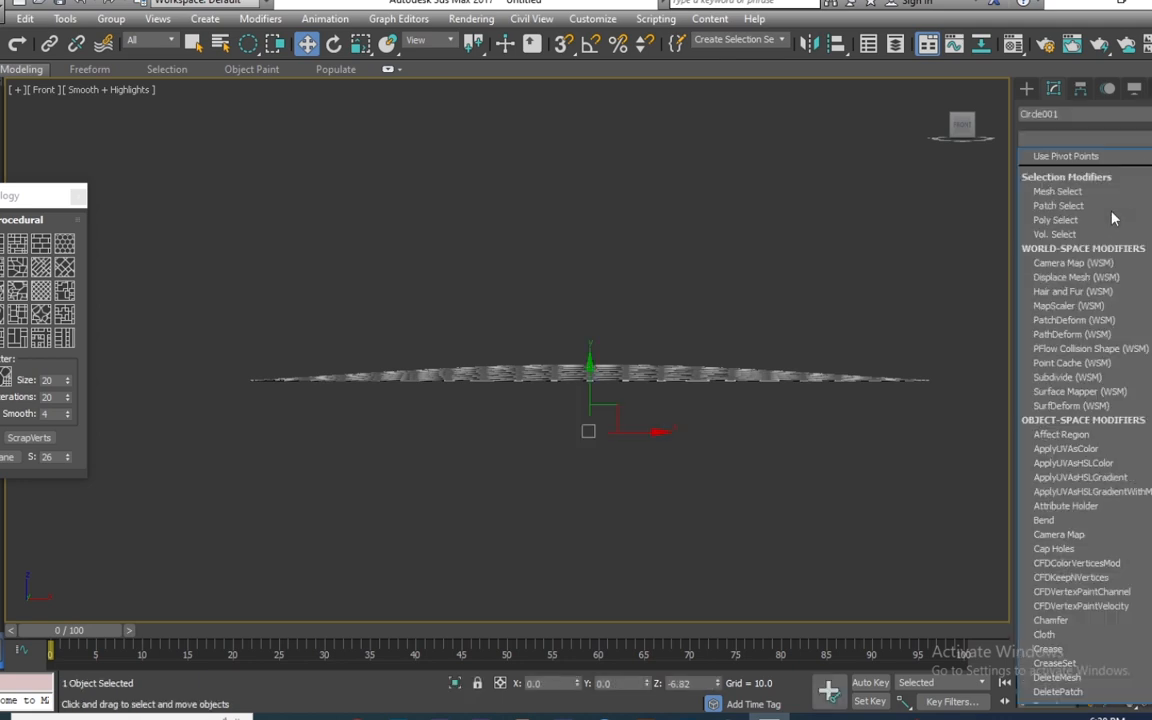
{"action": "key", "text": "f"}
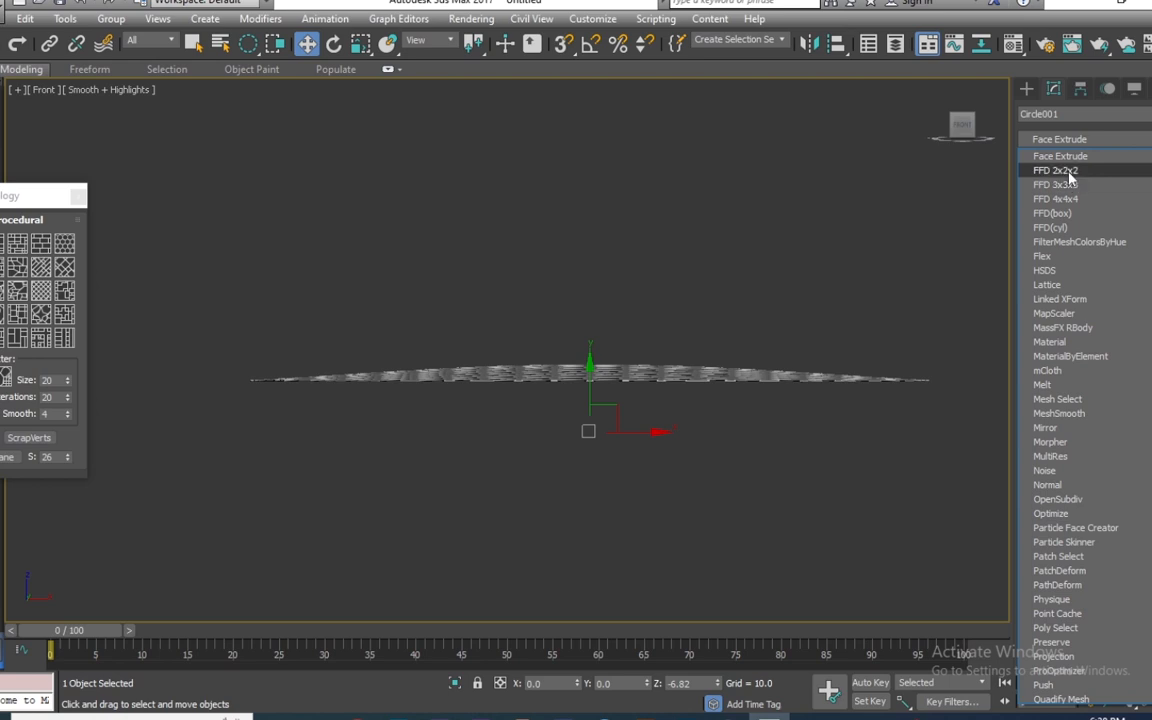
{"action": "left_click", "coordinate": [1068, 184]}
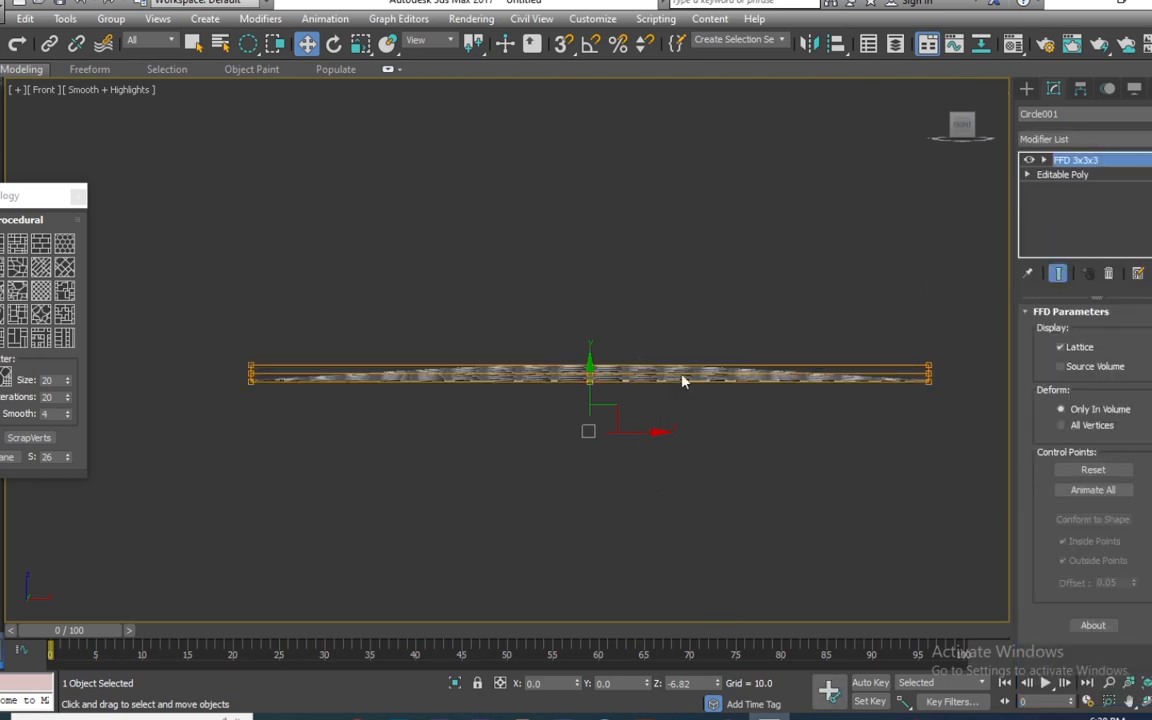
- Change the selection region to rectangular and enter Control Points editing of the FFD 3x3x3 modifier
{"action": "left_click", "coordinate": [1070, 311]}
{"action": "left_click", "coordinate": [1070, 311]}
{"action": "left_click_drag", "start_coordinate": [250, 45], "coordinate": [249, 72]}
{"action": "left_click_drag", "start_coordinate": [789, 388], "coordinate": [945, 381]}
{"action": "left_click", "coordinate": [1045, 161]}
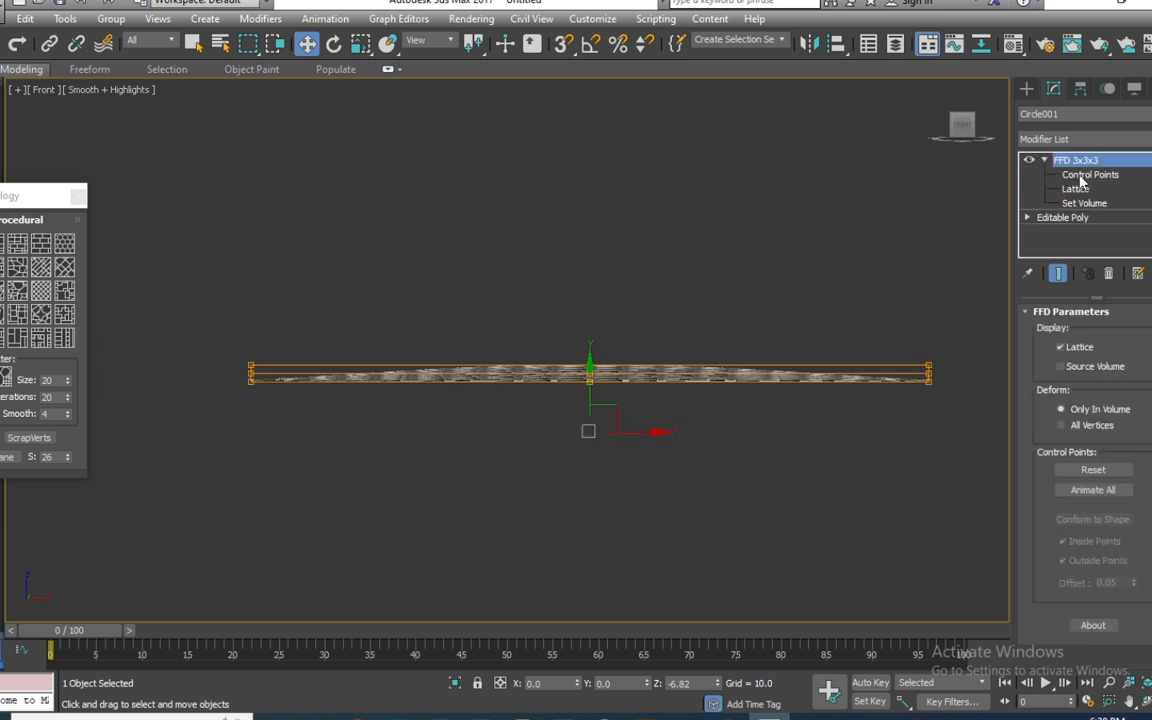
{"action": "left_click", "coordinate": [1085, 175]}
- Lower the bottom row of lattice control points to about Z -0.78 and scale it inward to about 88%
{"action": "left_click_drag", "start_coordinate": [698, 430], "coordinate": [967, 376]}
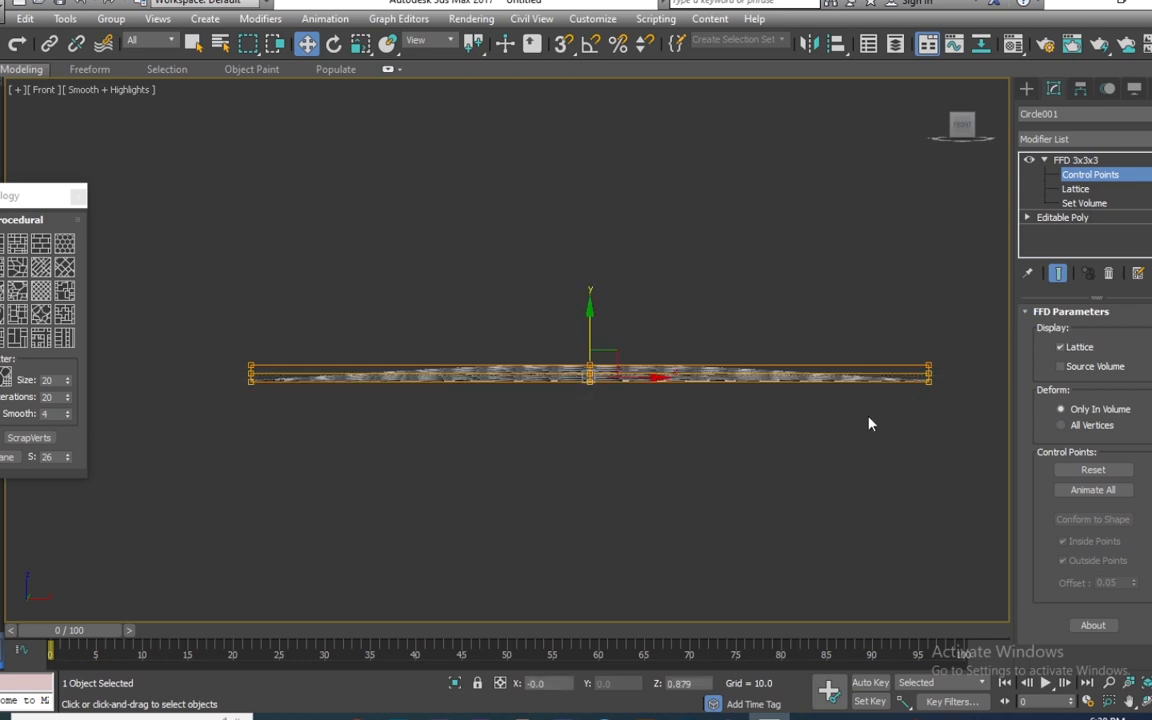
{"action": "left_click_drag", "start_coordinate": [186, 444], "coordinate": [949, 386]}
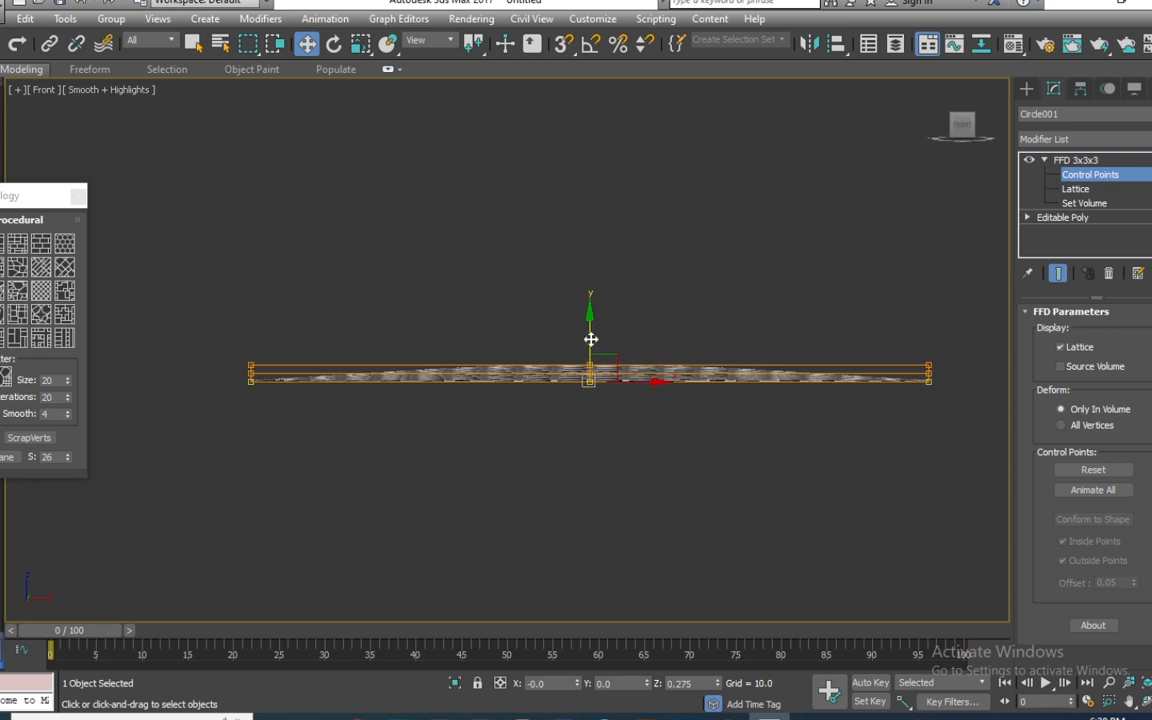
{"action": "left_click_drag", "start_coordinate": [590, 339], "coordinate": [587, 399]}
{"action": "key", "text": "r"}
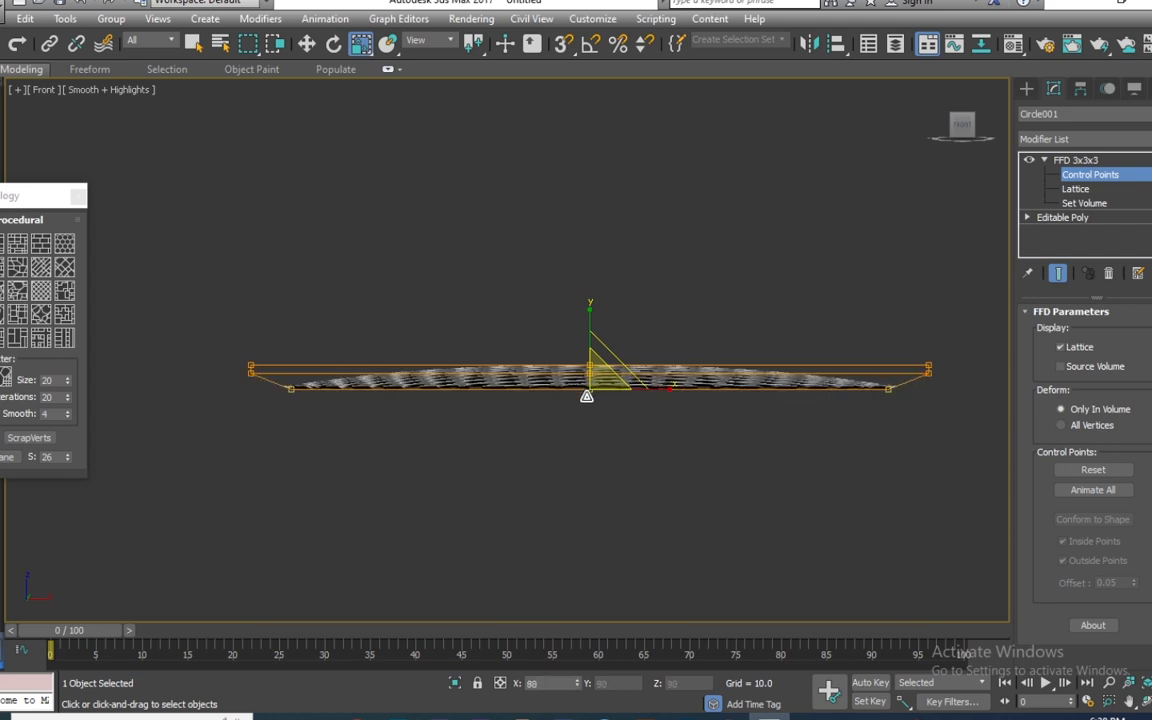
- Select the middle row of lattice control points in the Front view
{"action": "left_click", "coordinate": [930, 373]}
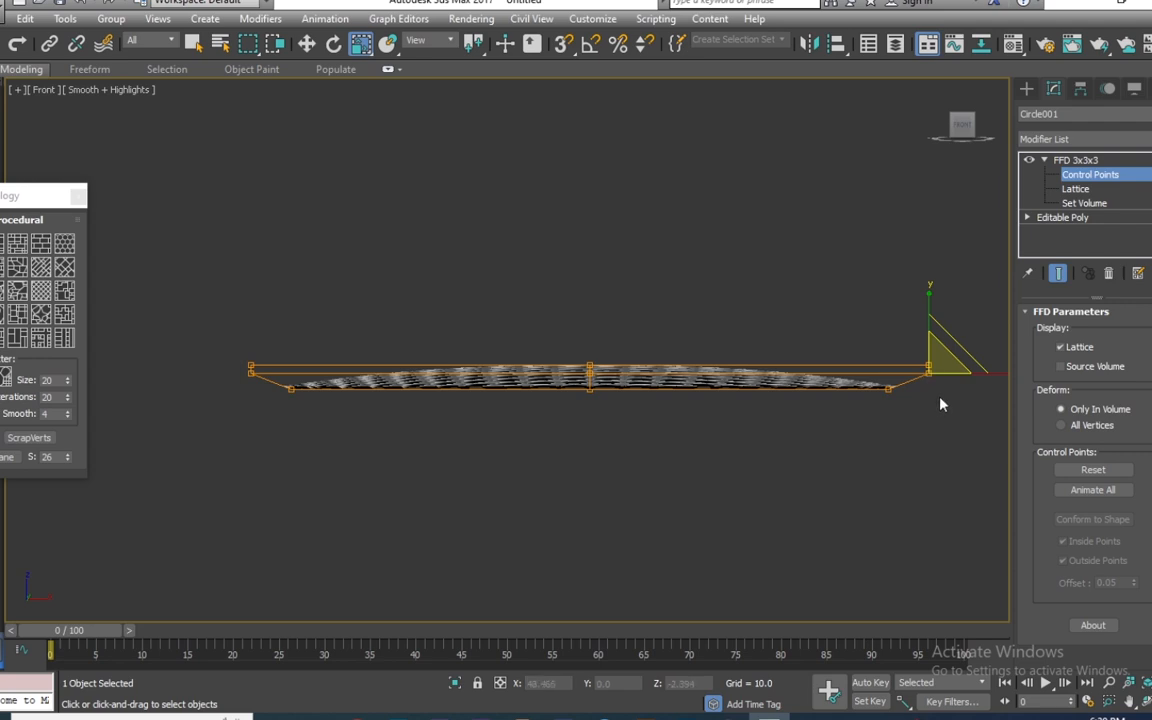
{"action": "key", "text": "q"}
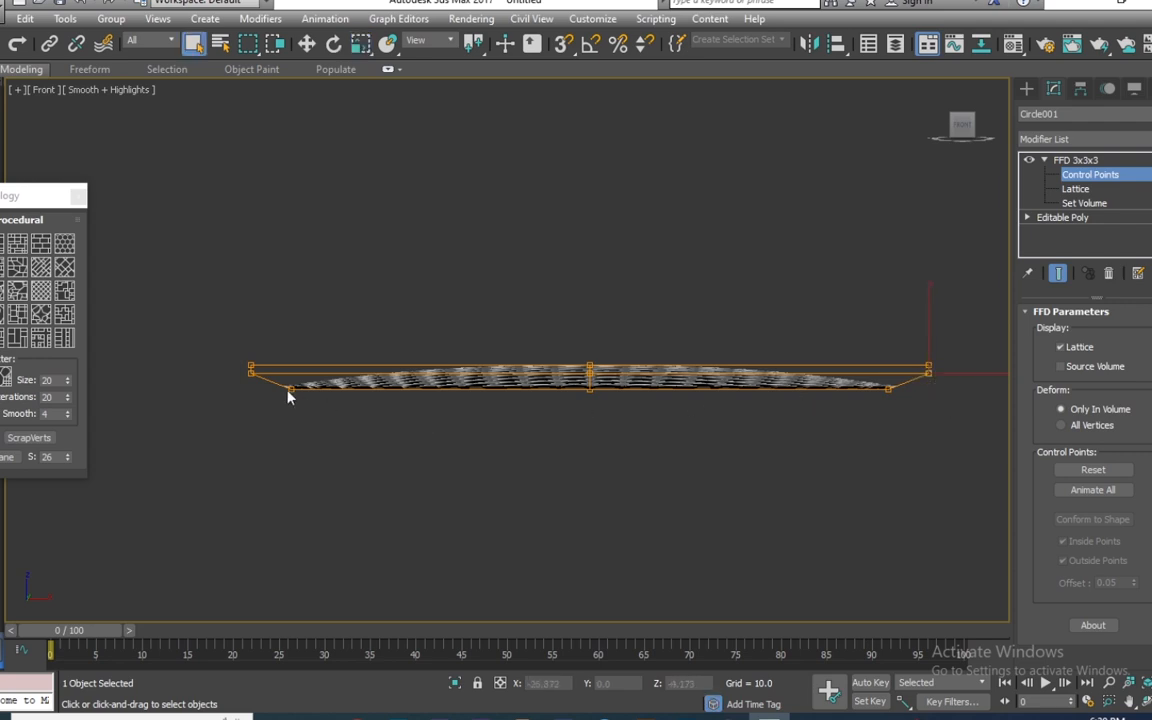
{"action": "left_click_drag", "start_coordinate": [239, 385], "coordinate": [265, 370]}
{"action": "scroll", "coordinate": [268, 357], "scroll_direction": "up", "scroll_amount": 3}
{"action": "middle_click_drag", "start_coordinate": [332, 368], "coordinate": [332, 398]}
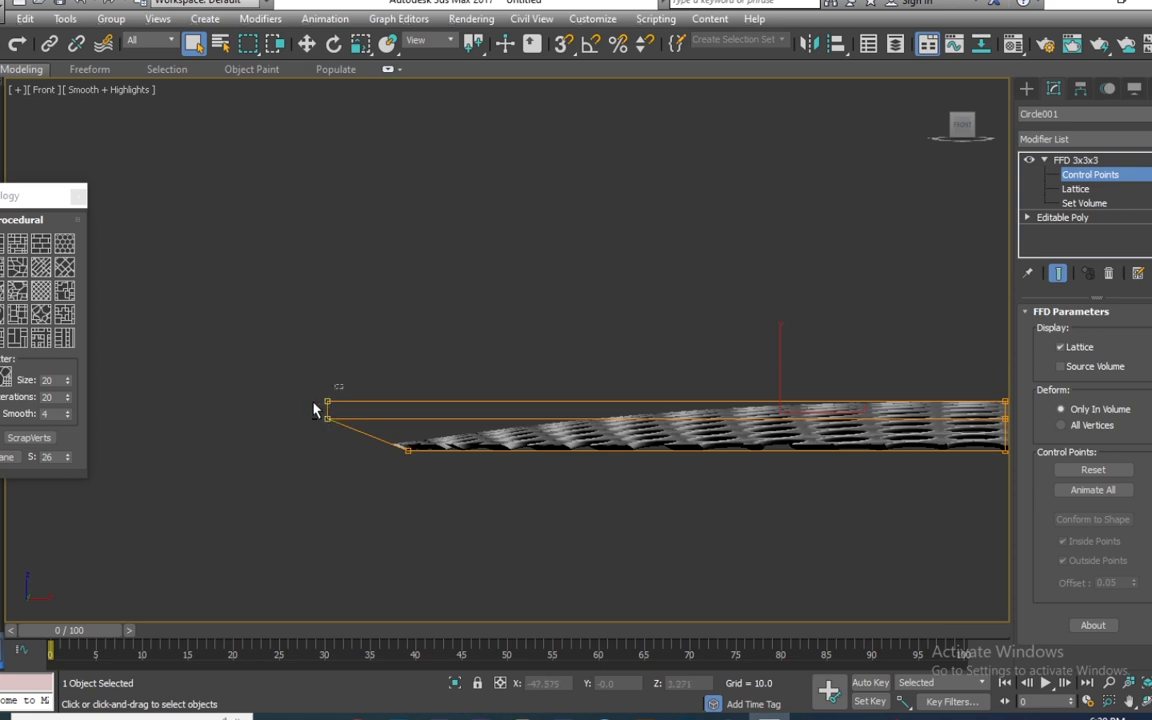
{"action": "middle_click_drag", "start_coordinate": [652, 350], "coordinate": [413, 299]}
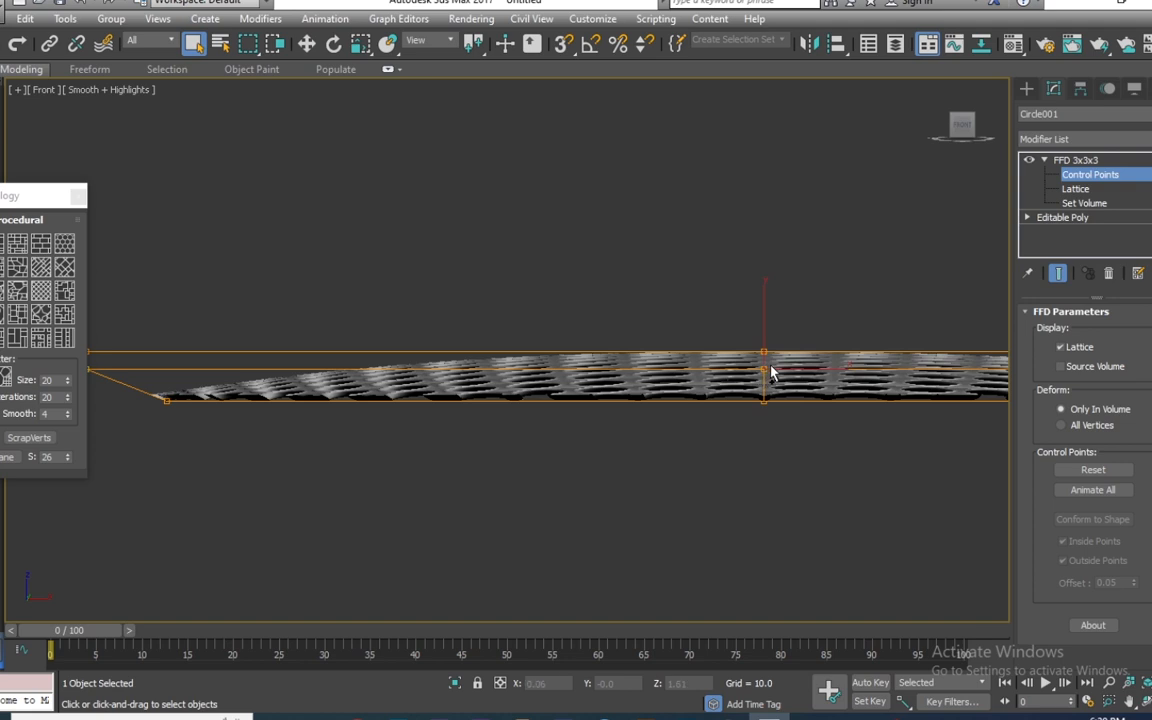
{"action": "scroll", "coordinate": [785, 385], "scroll_direction": "down", "scroll_amount": 3}
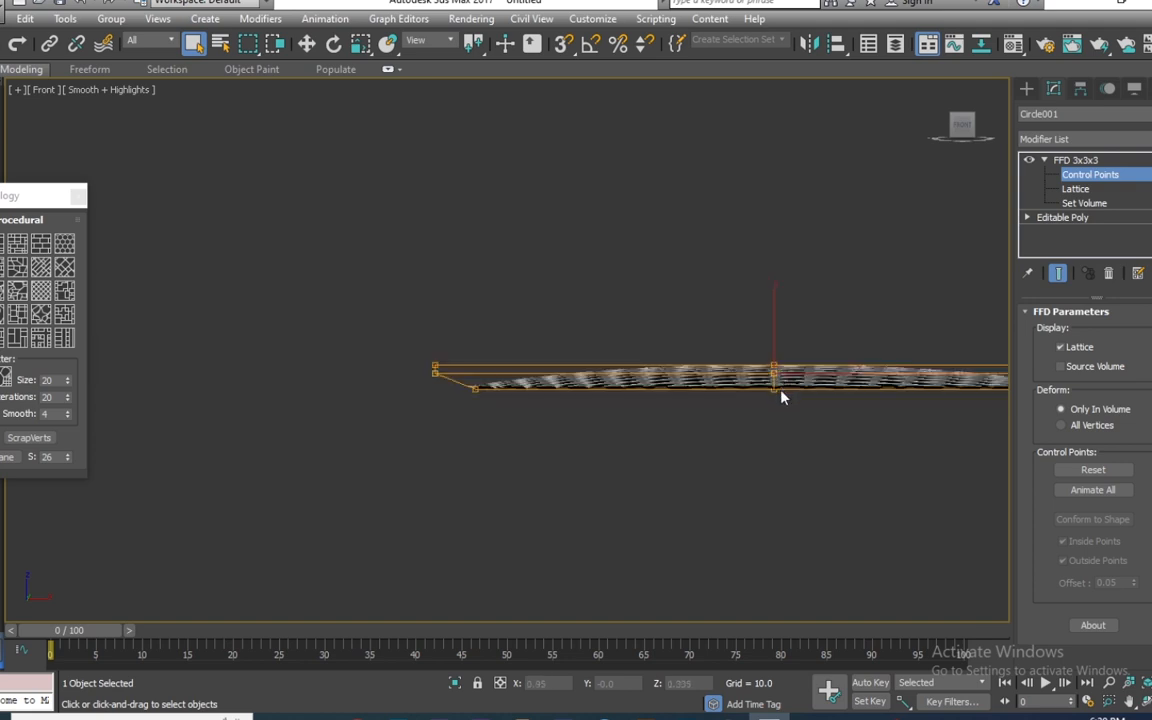
- Try to scale the middle row of lattice control points inward, and undo that scaling
{"action": "key", "text": "r"}
{"action": "scroll", "coordinate": [783, 386], "scroll_direction": "up", "scroll_amount": 2}
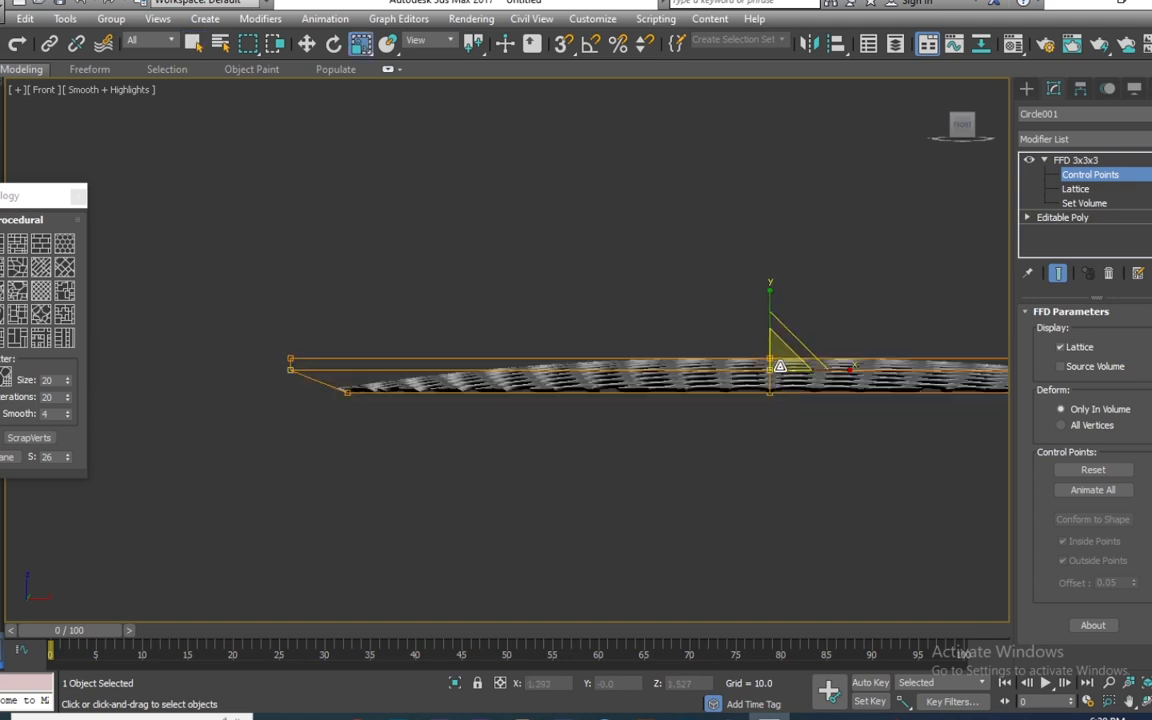
{"action": "left_click_drag", "start_coordinate": [778, 366], "coordinate": [766, 382]}
{"action": "key", "text": "ctrl+z"}
- Lower the middle row of lattice control points slightly to about Z 0.9
{"action": "key", "text": "w"}
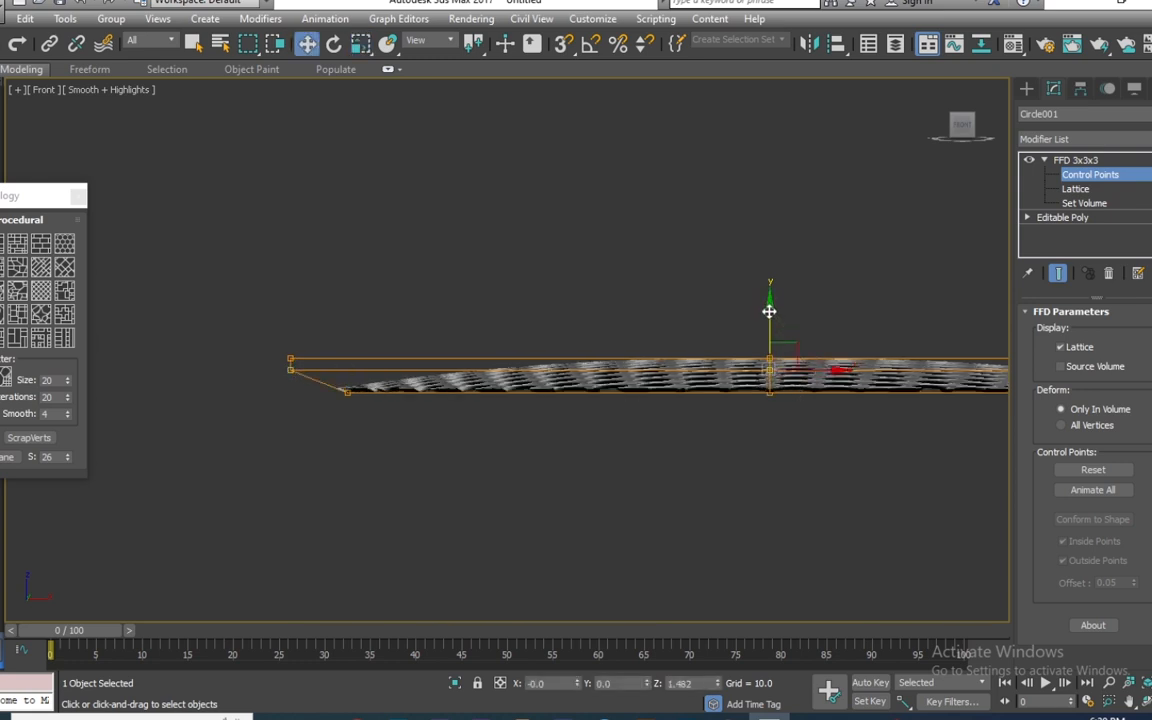
{"action": "left_click_drag", "start_coordinate": [769, 311], "coordinate": [768, 316]}
{"action": "middle_click_drag", "start_coordinate": [776, 406], "coordinate": [561, 382]}
{"action": "scroll", "coordinate": [808, 400], "scroll_direction": "down", "scroll_amount": 2}
{"action": "middle_click_drag", "start_coordinate": [578, 431], "coordinate": [336, 413]}
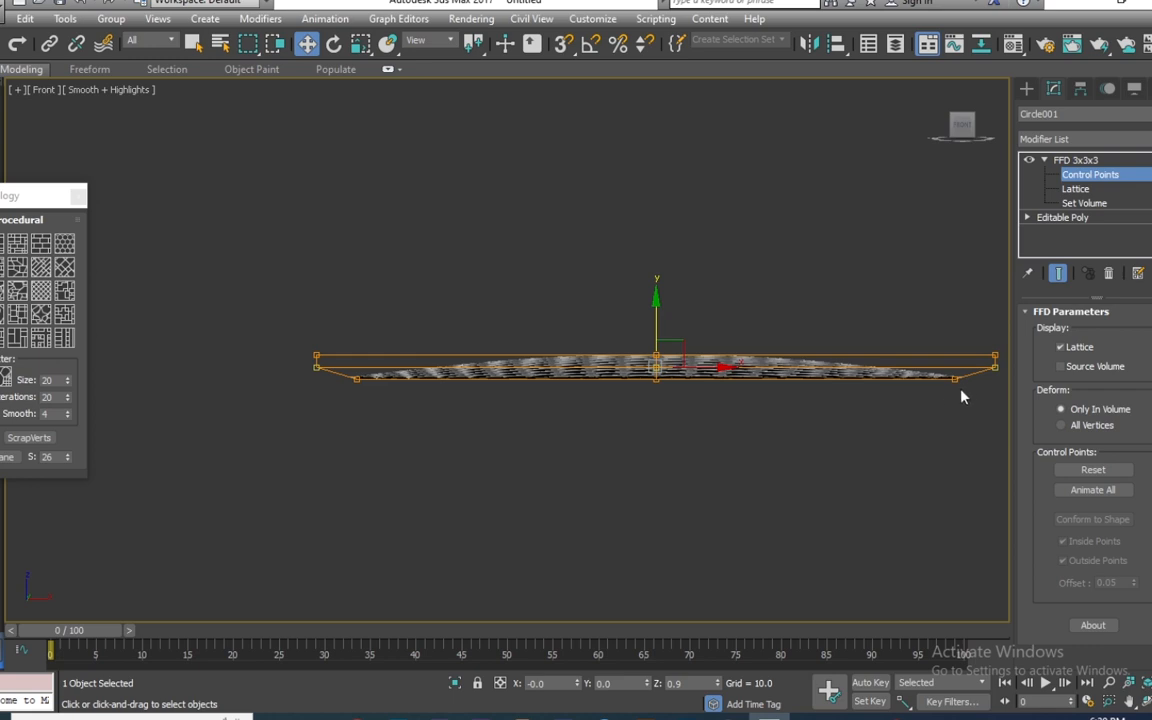
- Scale the bottom row of lattice control points a little further inward and switch to the Perspective view
{"action": "left_click", "coordinate": [650, 383]}
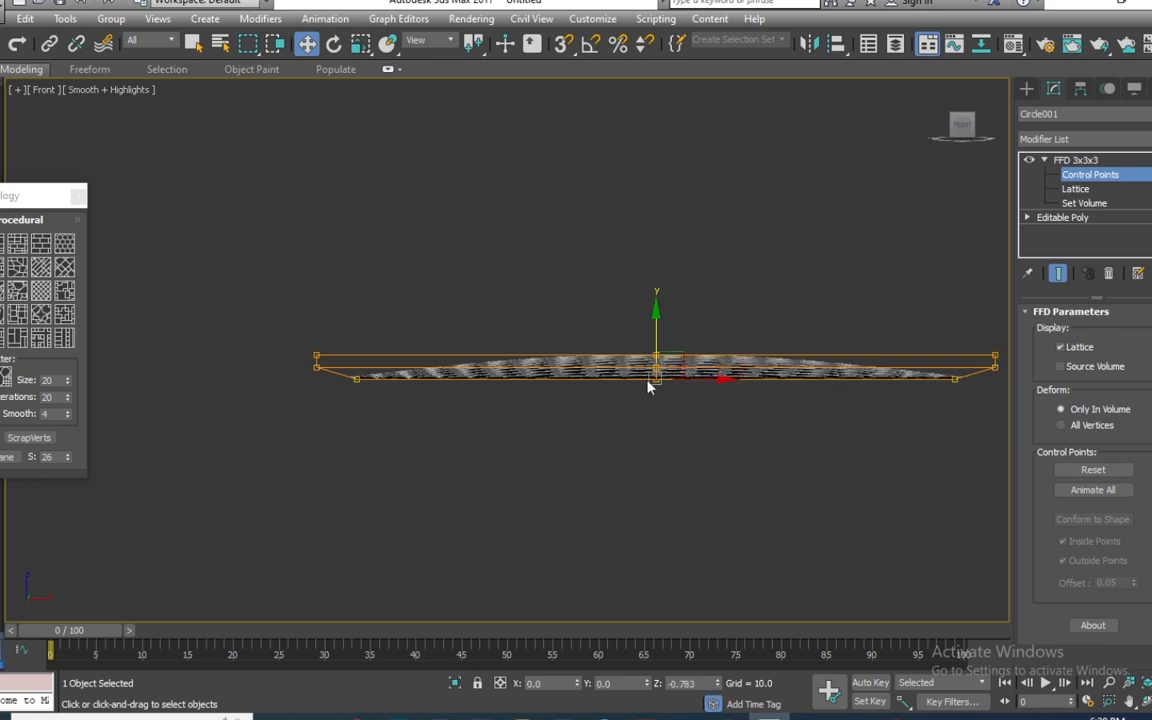
{"action": "key", "text": "r"}
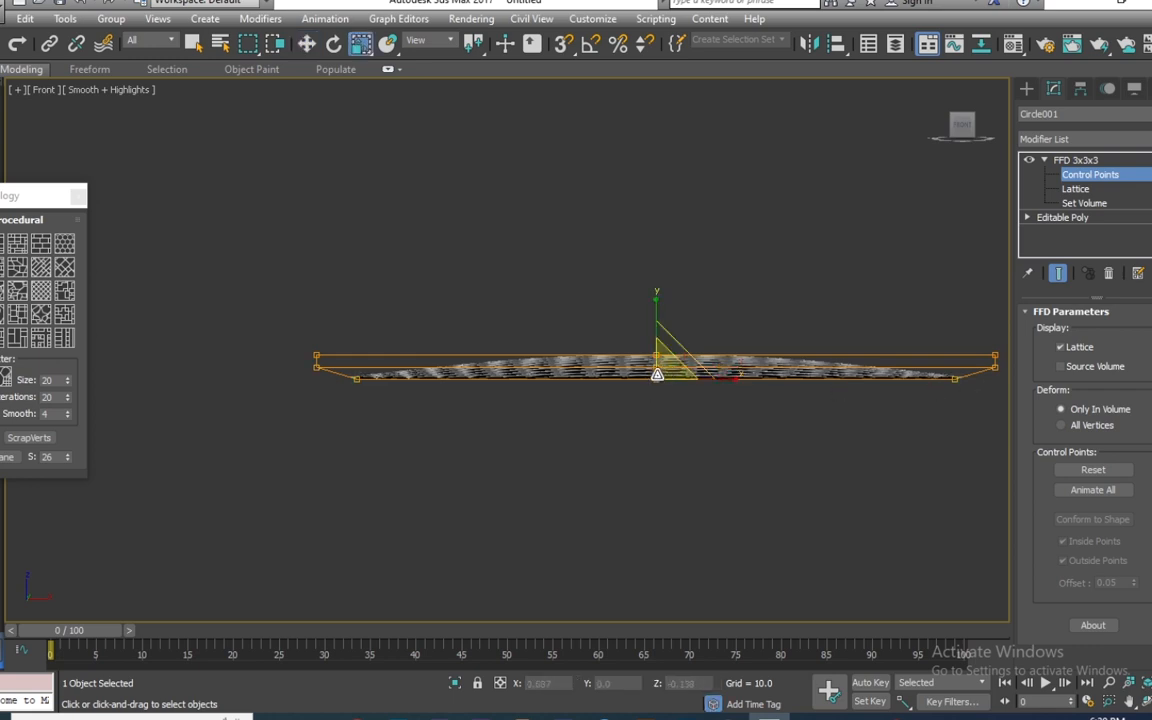
{"action": "left_click_drag", "start_coordinate": [658, 376], "coordinate": [660, 382]}
{"action": "key", "text": "p"}
{"action": "scroll", "coordinate": [787, 411], "scroll_direction": "down", "scroll_amount": 4}
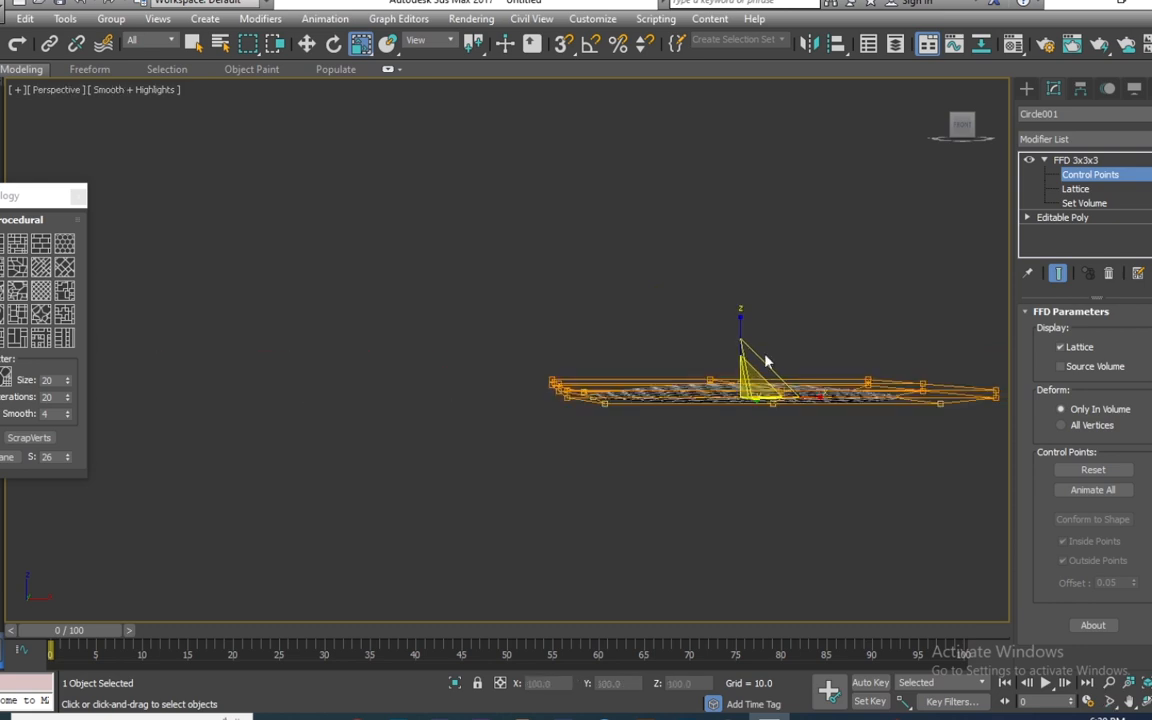
- Lower the bottom row of control points to about Z -2.7 to deepen the dome, leave control point editing, and deselect the panel
{"action": "middle_click_drag", "start_coordinate": [765, 358], "coordinate": [760, 430], "text": "alt"}
{"action": "key", "text": "w"}
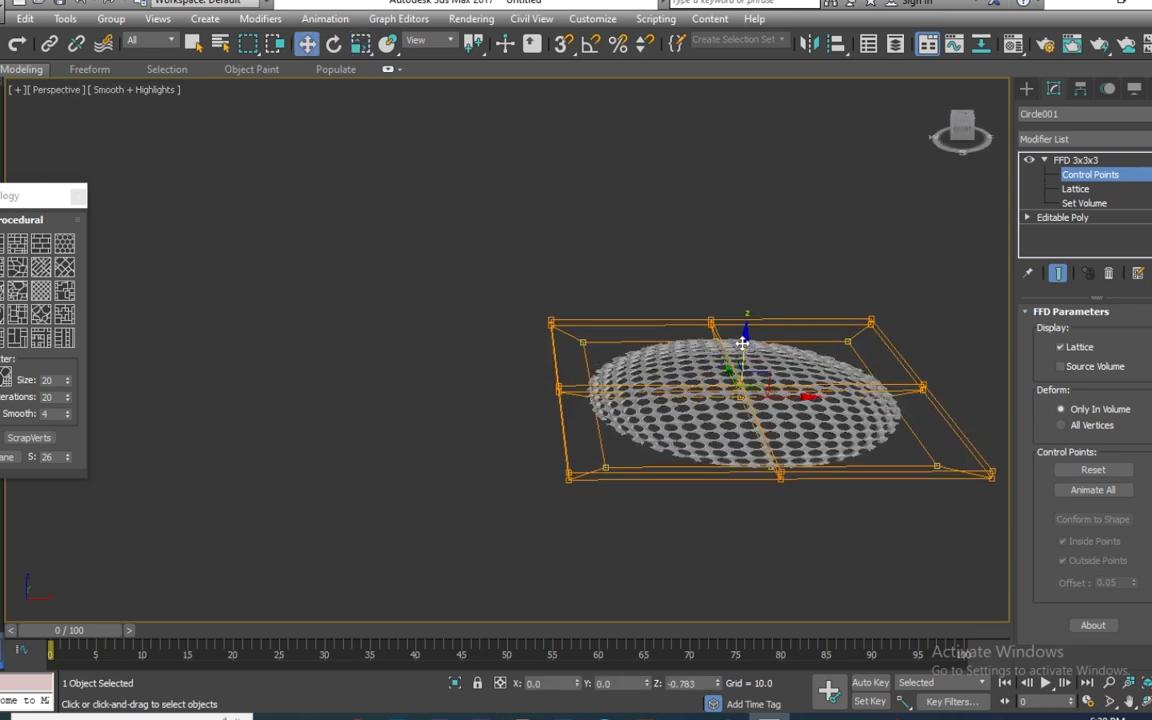
{"action": "middle_click_drag", "start_coordinate": [742, 344], "coordinate": [761, 405], "text": "alt"}
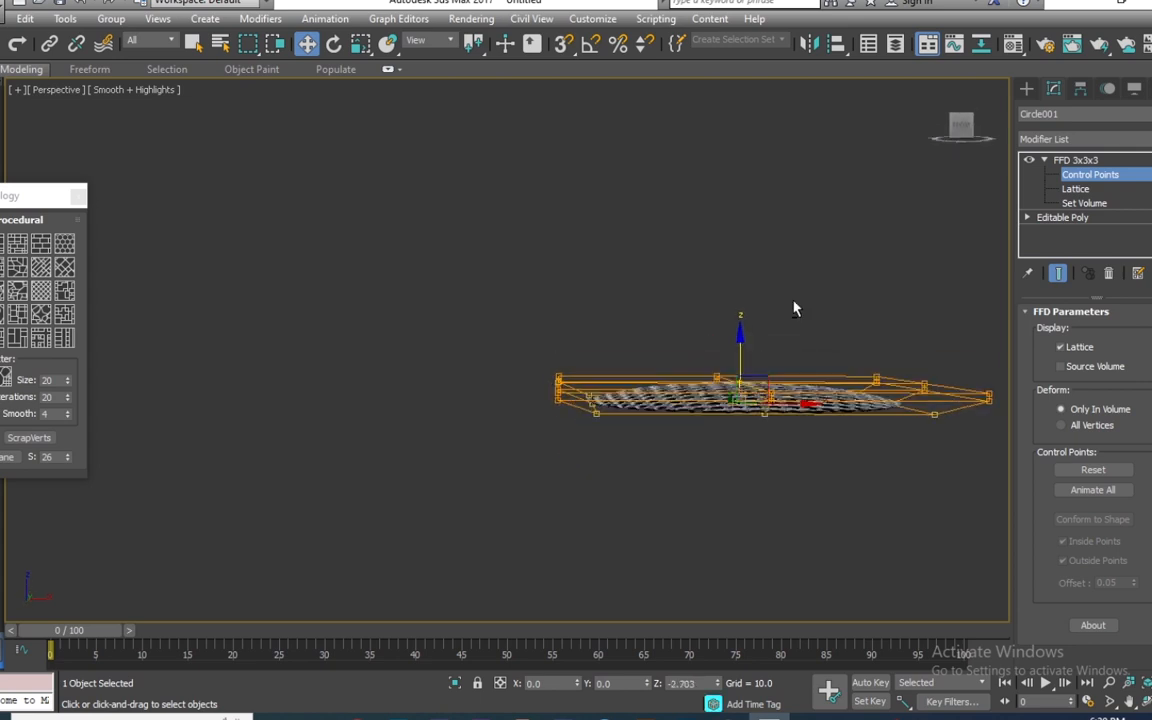
{"action": "left_click", "coordinate": [794, 306]}
{"action": "left_click", "coordinate": [1055, 162]}
{"action": "left_click", "coordinate": [777, 303]}
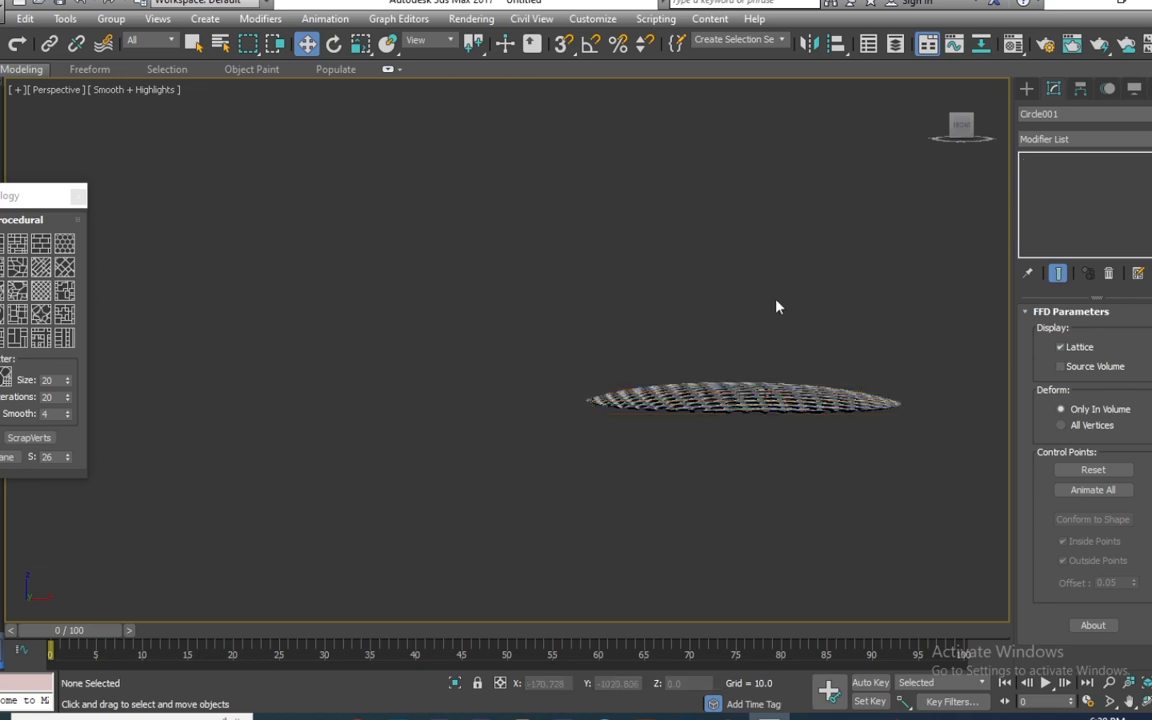
- Inspect the finished domed panel from several angles and check the hole edges up close in the Perspective view
{"action": "middle_click_drag", "start_coordinate": [811, 296], "coordinate": [762, 427], "text": "alt"}
{"action": "scroll", "coordinate": [813, 445], "scroll_direction": "up", "scroll_amount": 3}
{"action": "middle_click_drag", "start_coordinate": [823, 453], "coordinate": [720, 405], "text": "alt"}
{"action": "scroll", "coordinate": [720, 405], "scroll_direction": "down", "scroll_amount": 6}
{"action": "scroll", "coordinate": [727, 413], "scroll_direction": "up", "scroll_amount": 5}
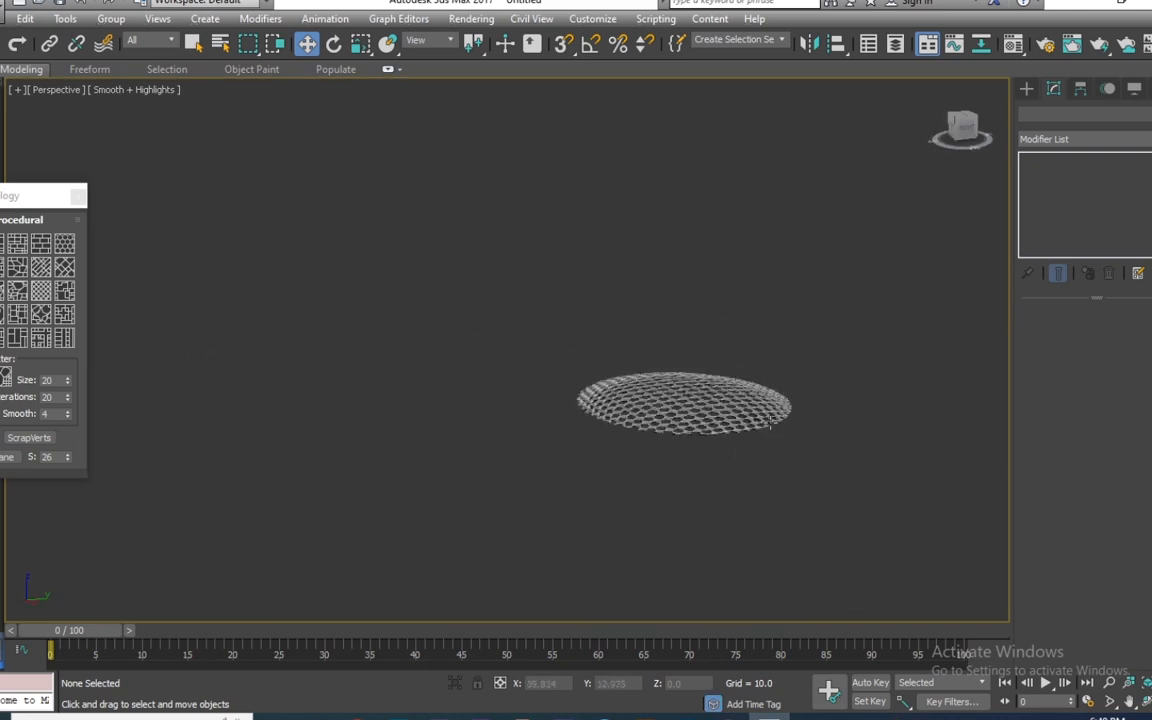
{"action": "left_click", "coordinate": [726, 414]}
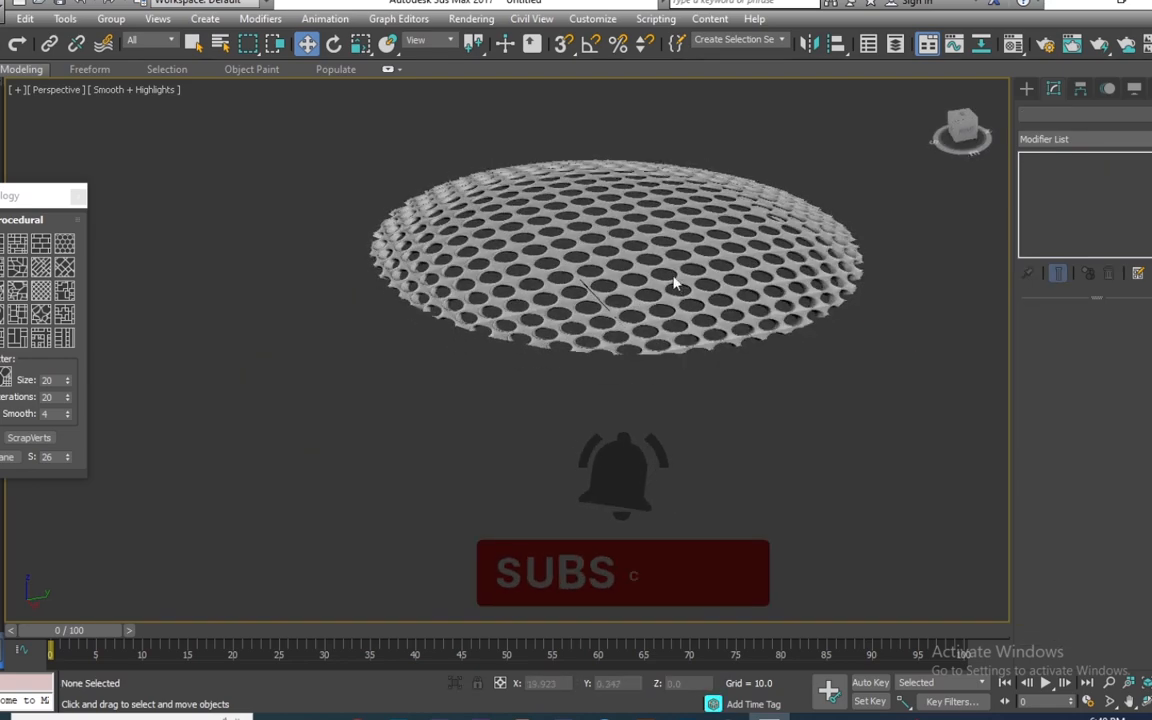
{"action": "scroll", "coordinate": [673, 283], "scroll_direction": "up", "scroll_amount": 7}
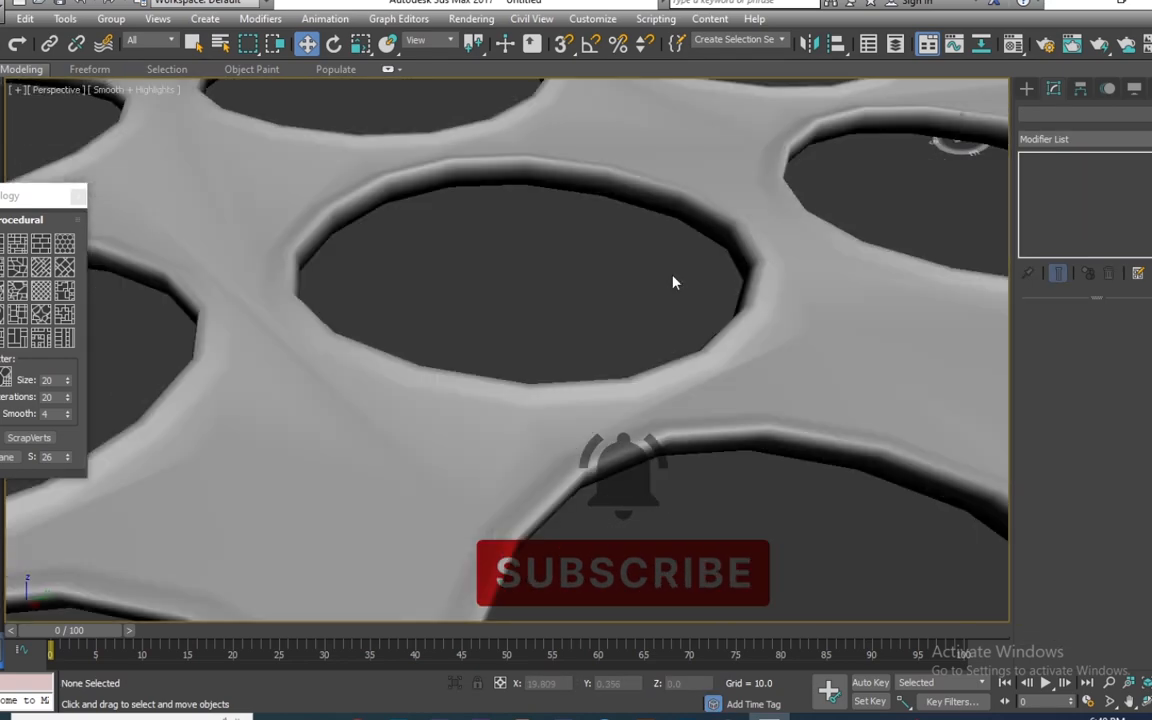
{"action": "scroll", "coordinate": [673, 283], "scroll_direction": "down", "scroll_amount": 8}
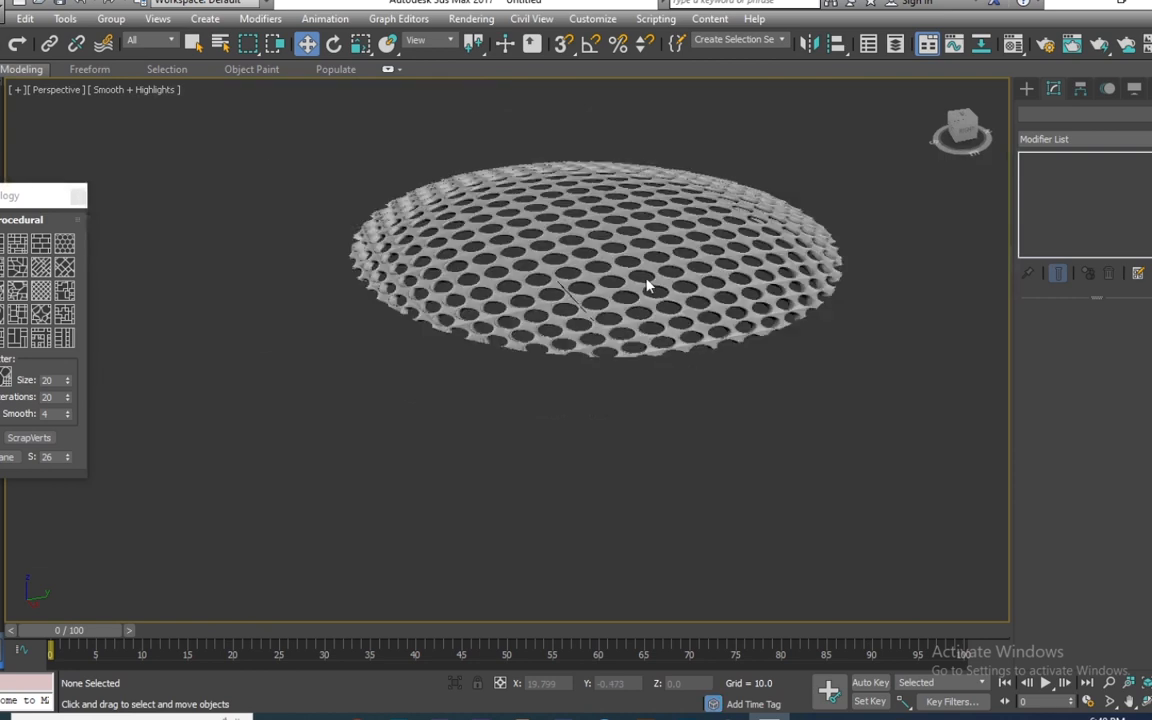
{"action": "middle_click_drag", "start_coordinate": [612, 348], "coordinate": [568, 352], "text": "alt"}
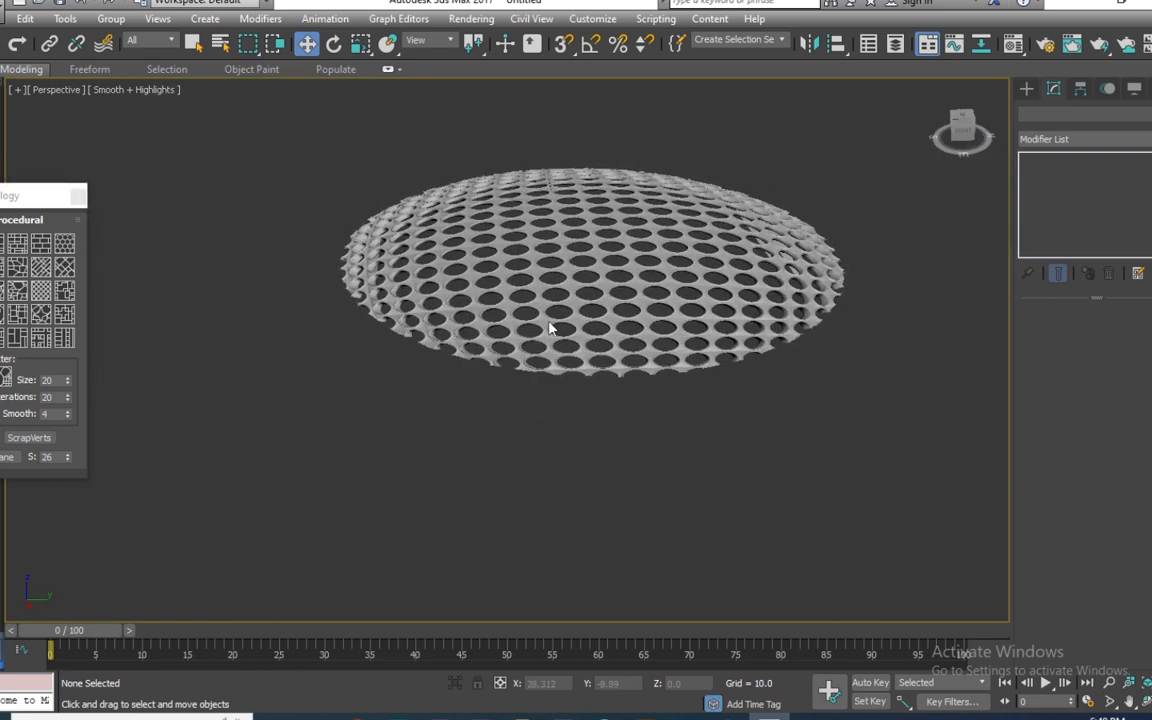
{"action": "scroll", "coordinate": [548, 329], "scroll_direction": "up", "scroll_amount": 5}
{"action": "scroll", "coordinate": [516, 267], "scroll_direction": "down", "scroll_amount": 4}
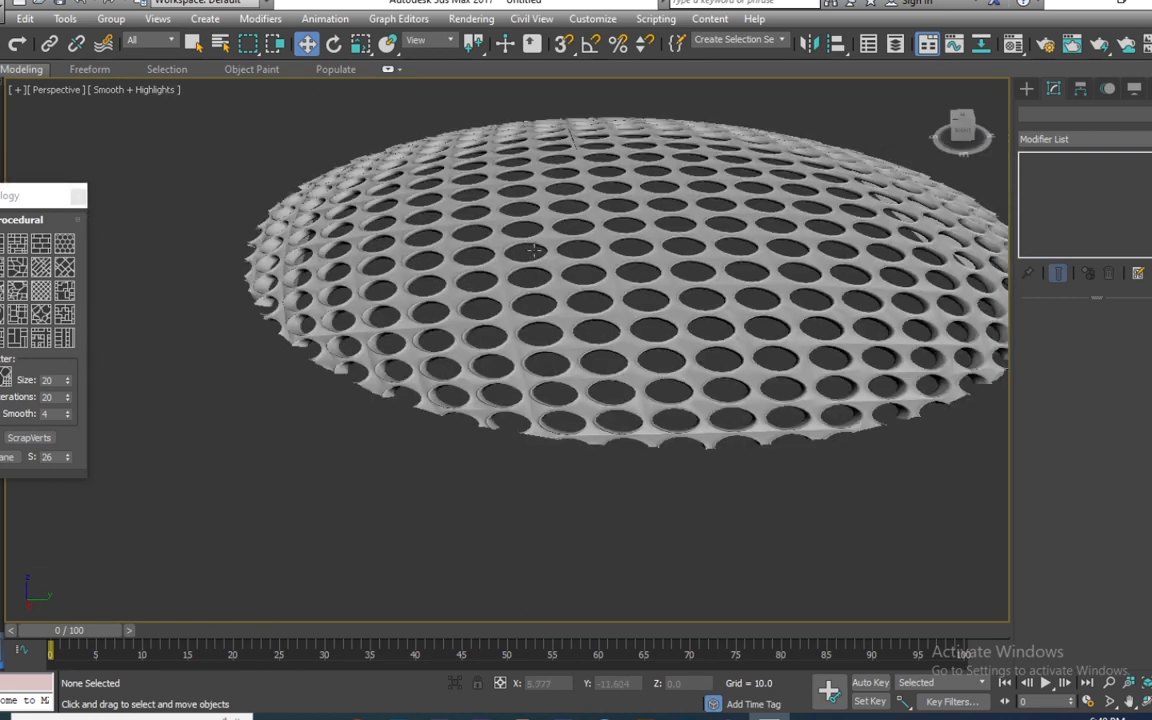
{"action": "scroll", "coordinate": [533, 250], "scroll_direction": "down", "scroll_amount": 3}
{"action": "middle_click_drag", "start_coordinate": [715, 373], "coordinate": [670, 387]}
{"action": "scroll", "coordinate": [667, 317], "scroll_direction": "up", "scroll_amount": 3}
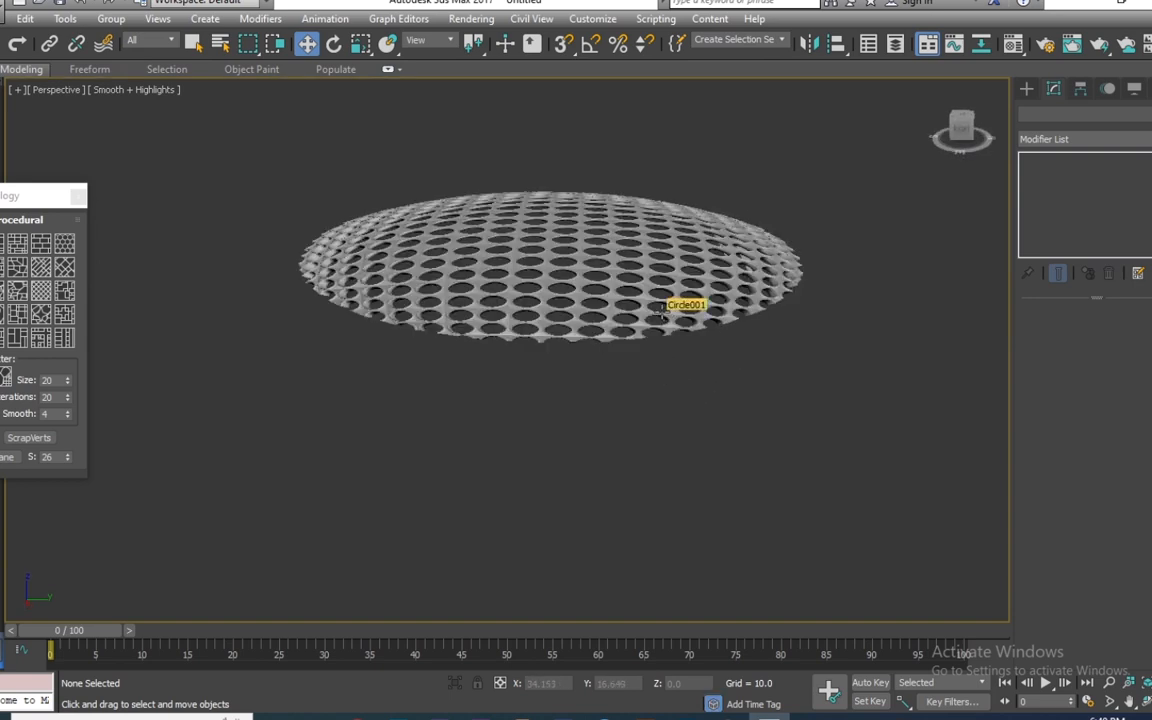
{"action": "middle_click_drag", "start_coordinate": [667, 306], "coordinate": [626, 422]}
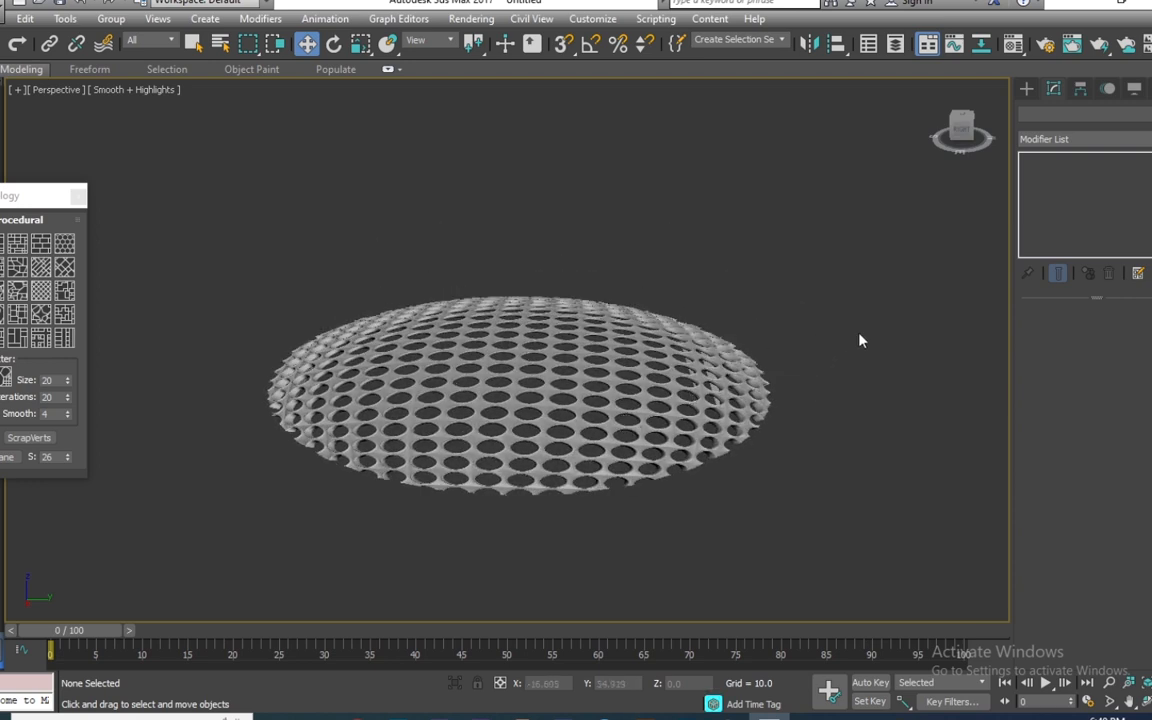